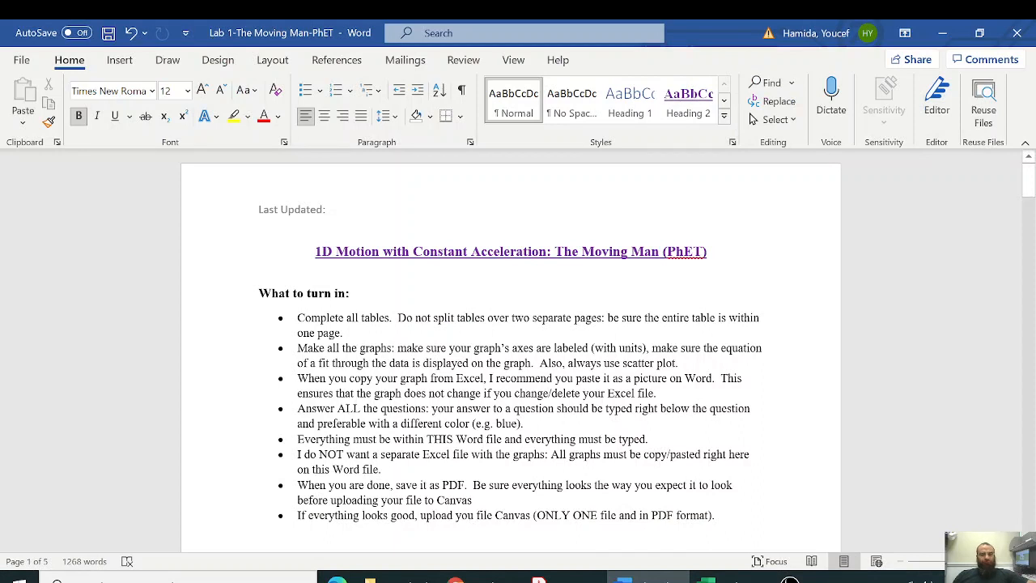
Read the lab handout's submission requirements, background equations and simulation download instructions through to the simulation picture on page 2
scroll(510, 348, "down", 2)
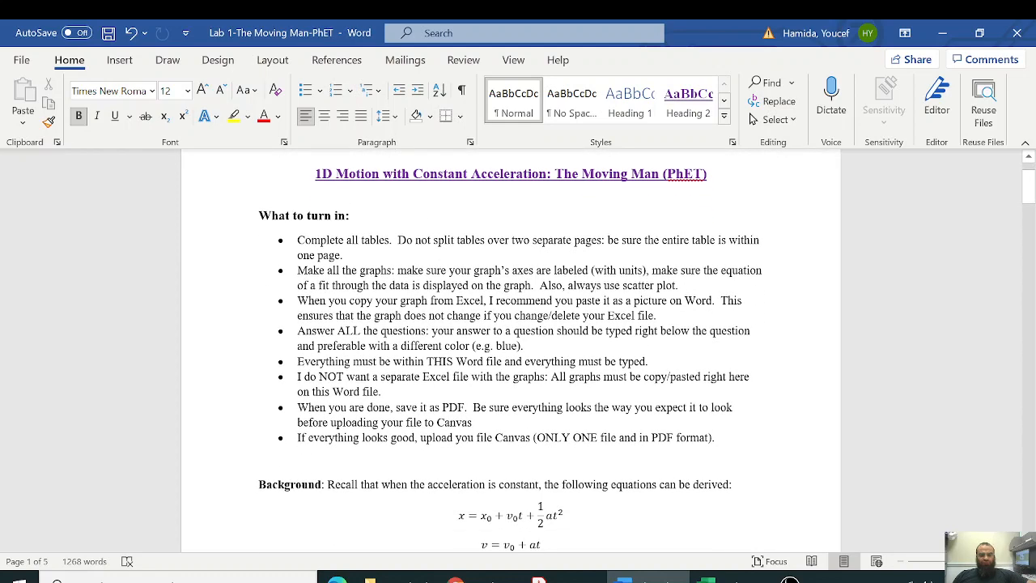
scroll(510, 348, "down", 8)
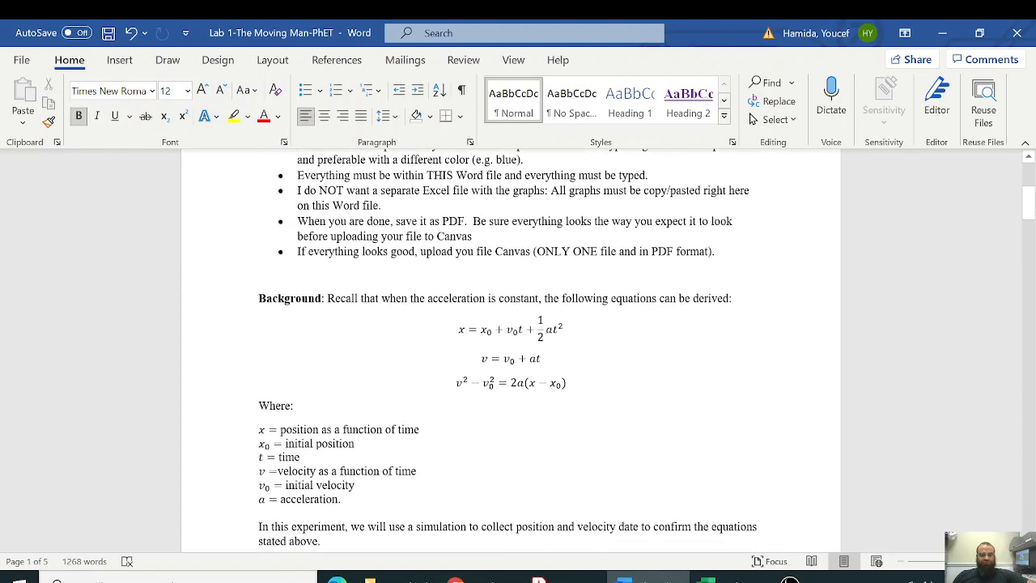
scroll(510, 348, "down", 4)
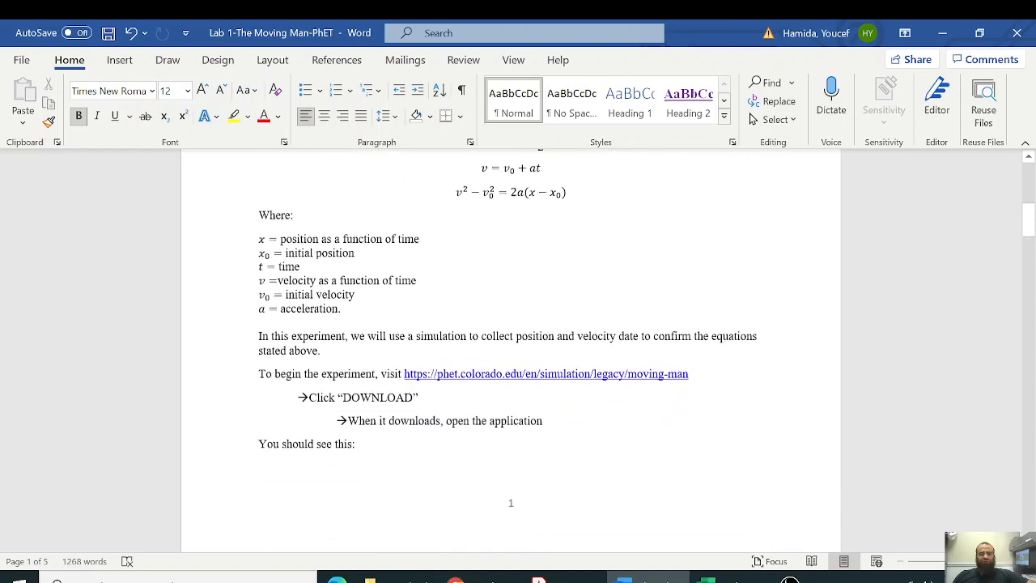
scroll(354, 448, "down", 2)
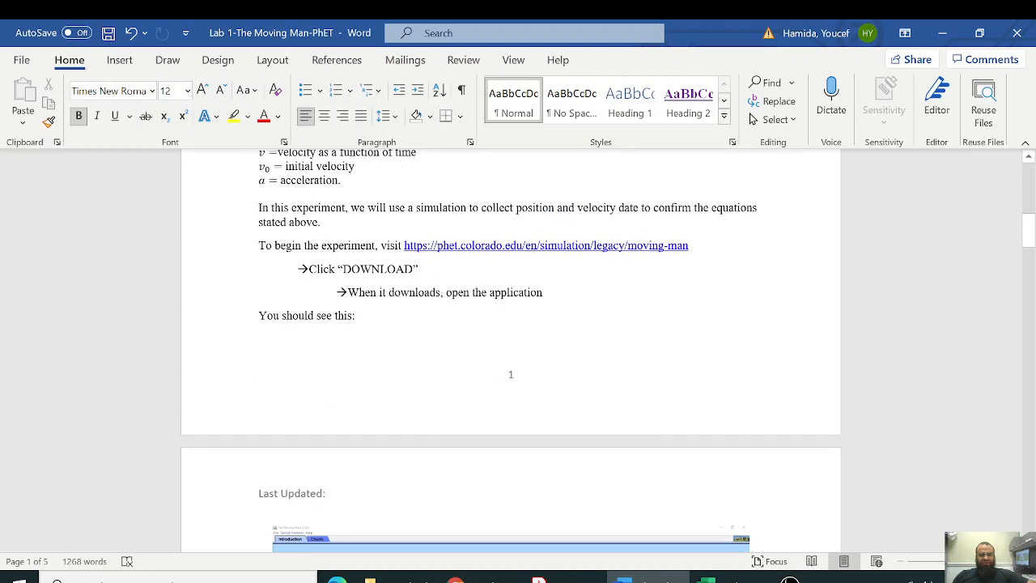
scroll(538, 337, "down", 8)
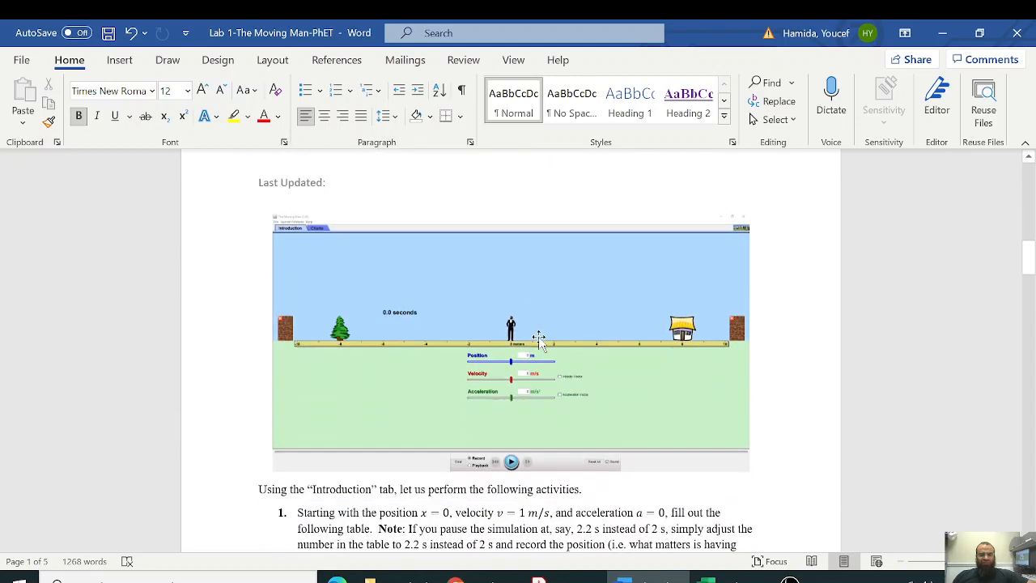
scroll(538, 337, "down", 1)
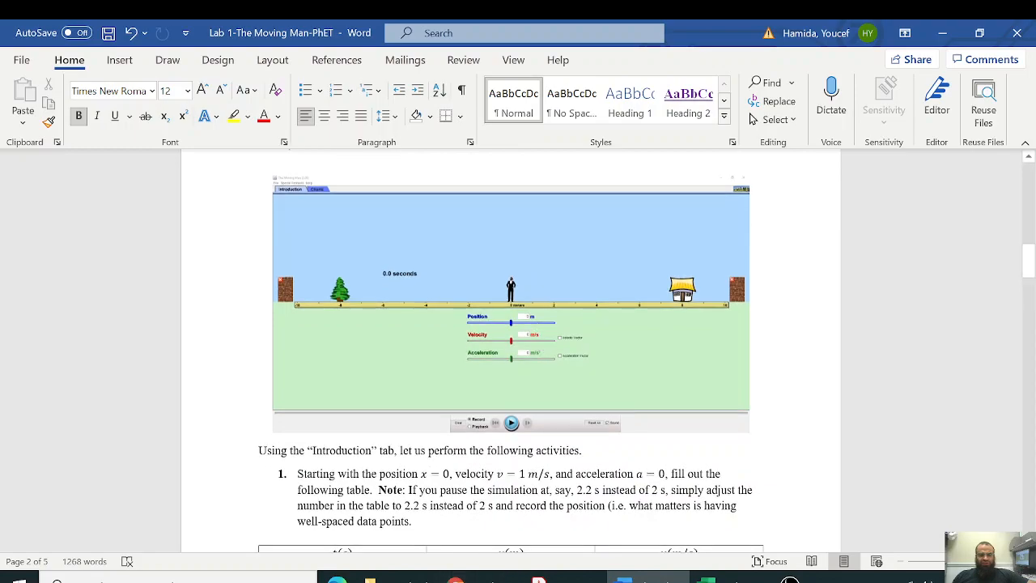
Switch to Chrome and open the PhET website at phet.colorado.edu
left_click(480, 577)
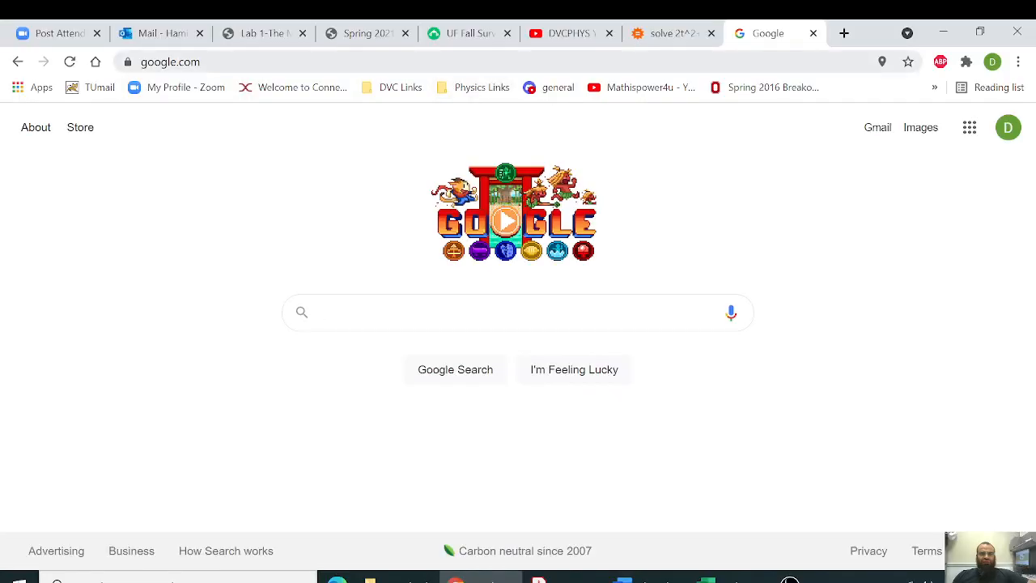
left_click(471, 63)
type("phet")
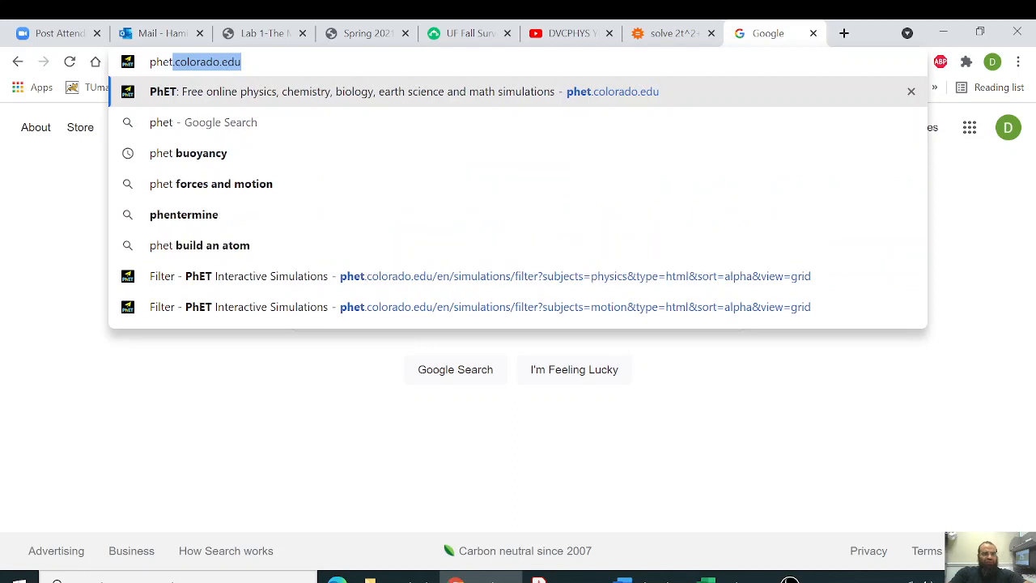
key("Return")
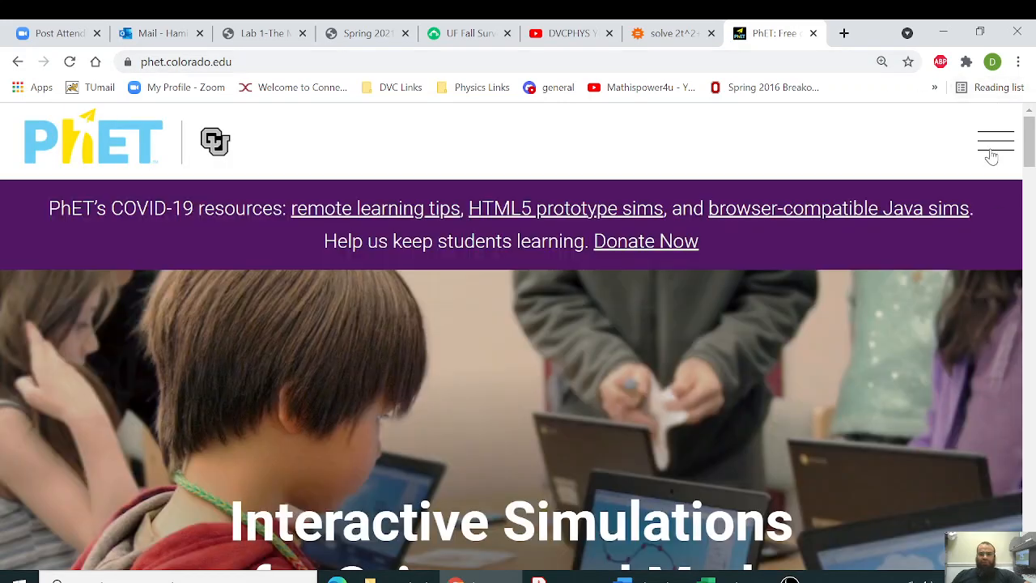
Open the list of physics simulations from the PhET site navigation
left_click(991, 156)
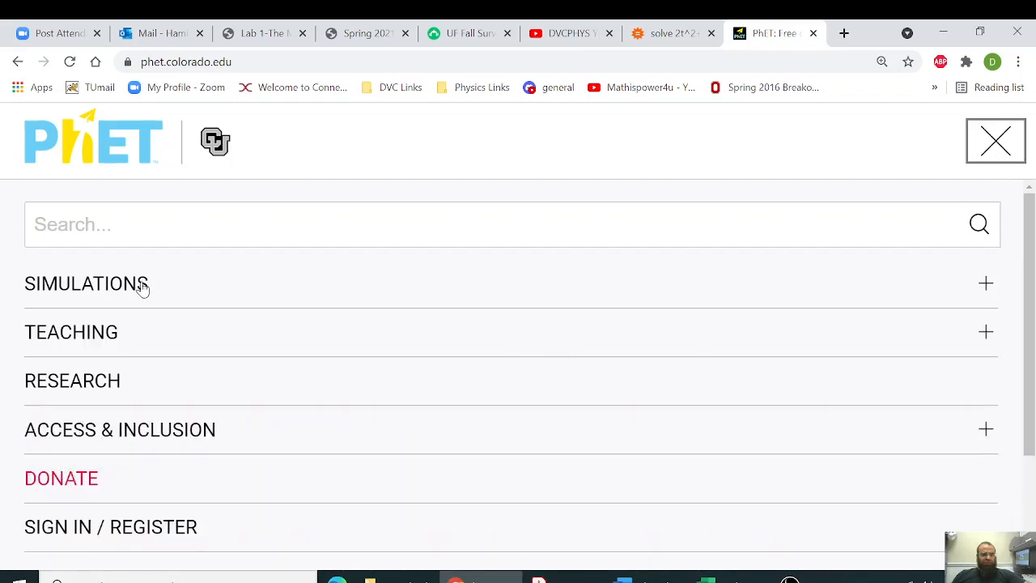
left_click(121, 289)
left_click(95, 334)
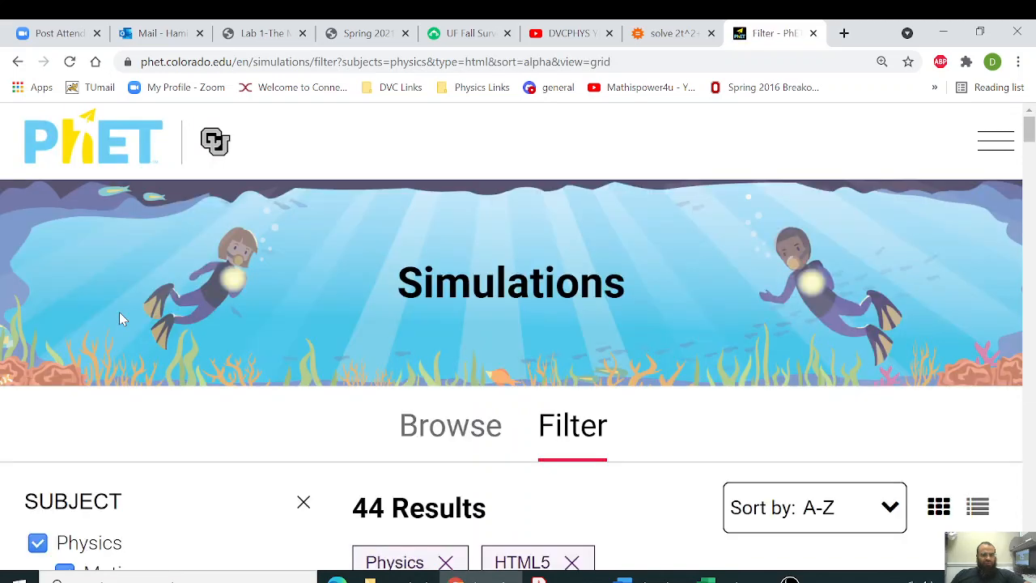
Narrow the physics subject filter to Motion only by deselecting all the other physics topics
scroll(119, 316, "down", 4)
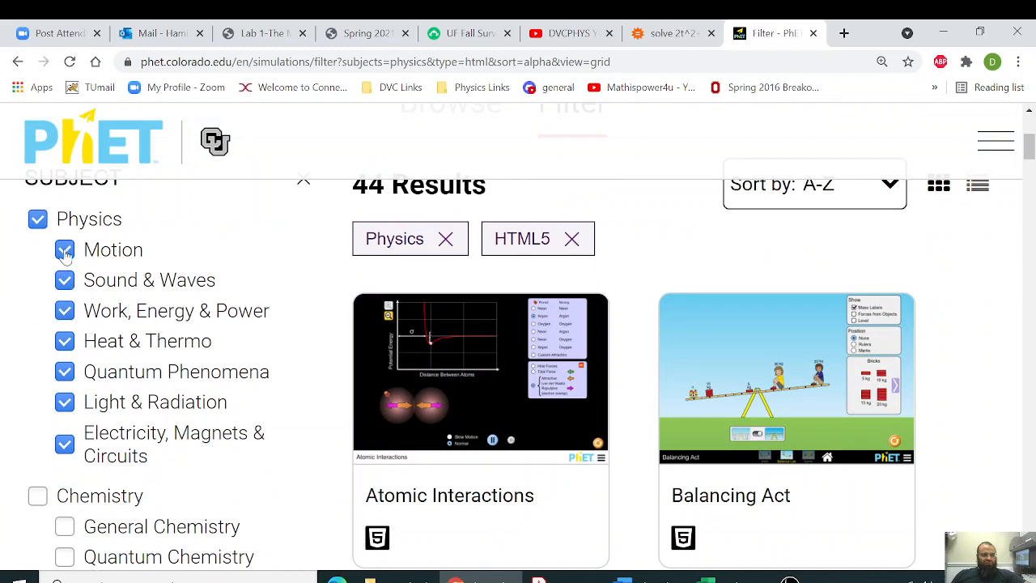
left_click(65, 280)
left_click(65, 311)
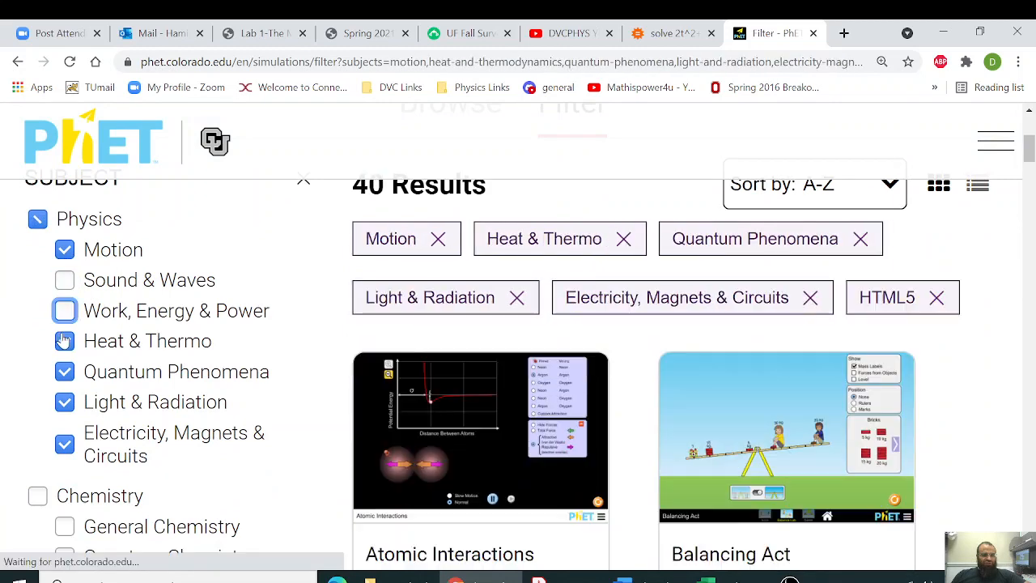
left_click(65, 341)
left_click(64, 371)
left_click(65, 401)
left_click(65, 444)
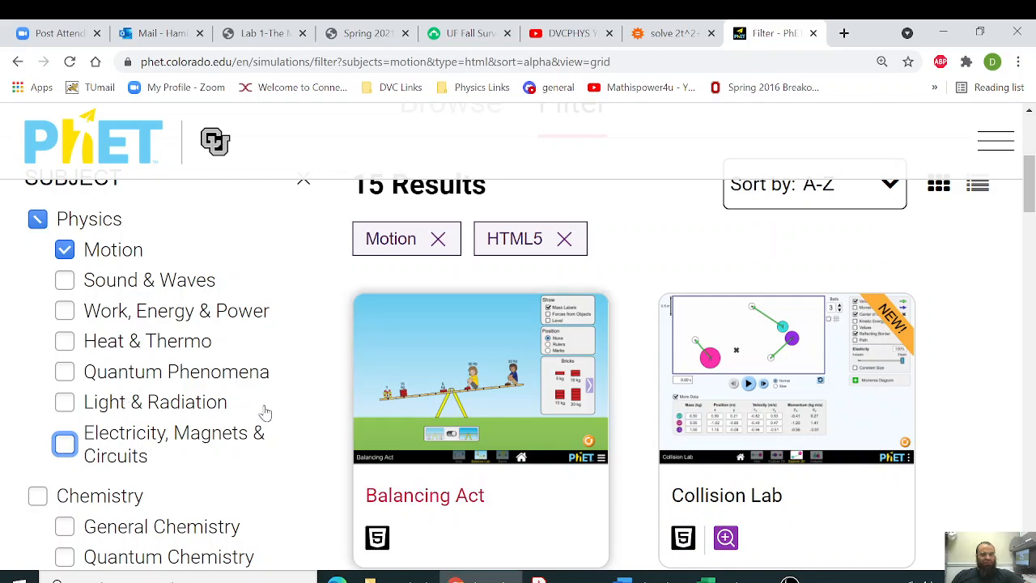
Add Java via CheerpJ to the compatibility filter alongside HTML5
scroll(95, 366, "down", 4)
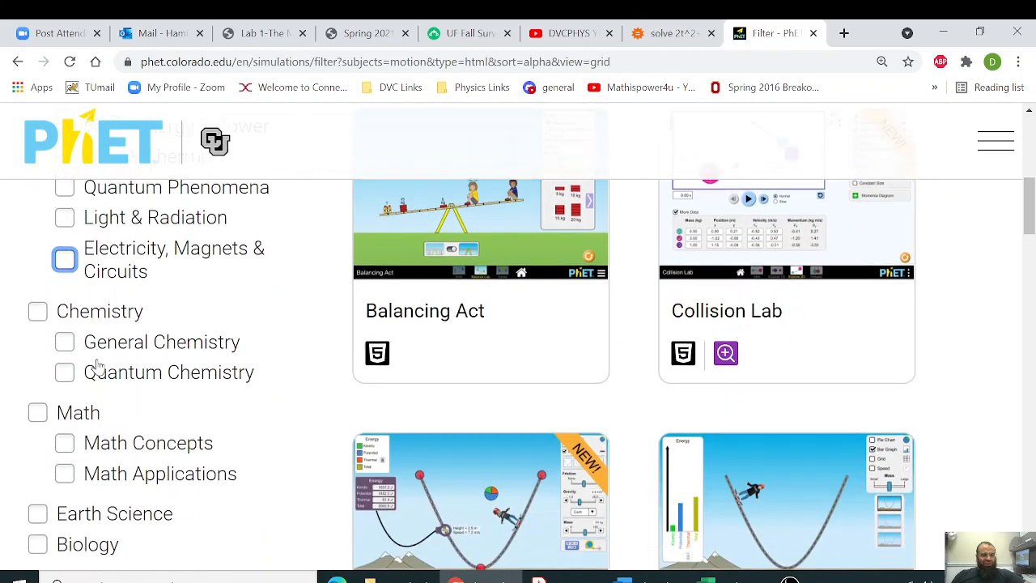
scroll(97, 366, "down", 2)
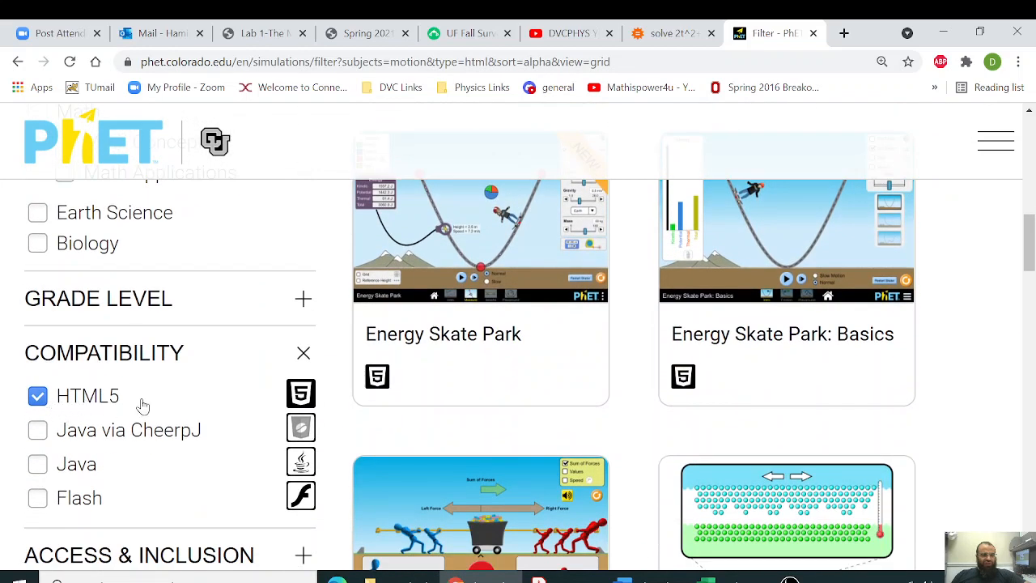
left_click(38, 433)
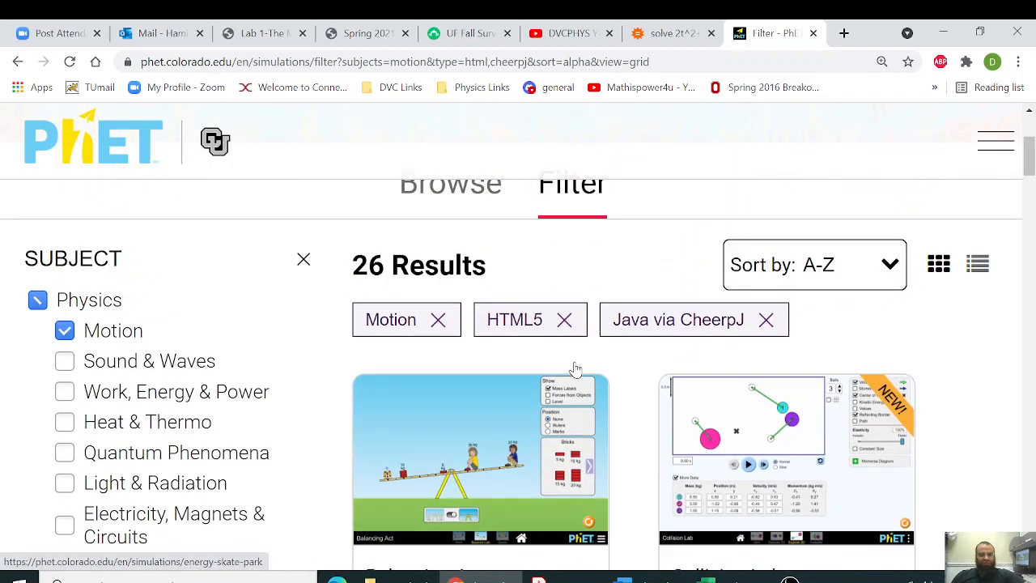
Find The Moving Man in the filtered simulations and open its page
scroll(574, 369, "down", 10)
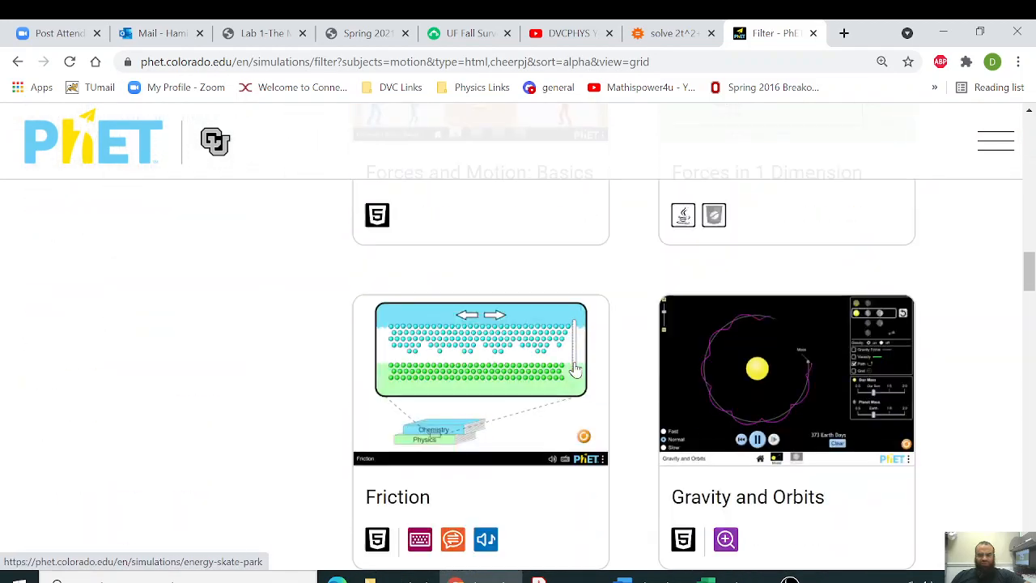
scroll(576, 371, "down", 11)
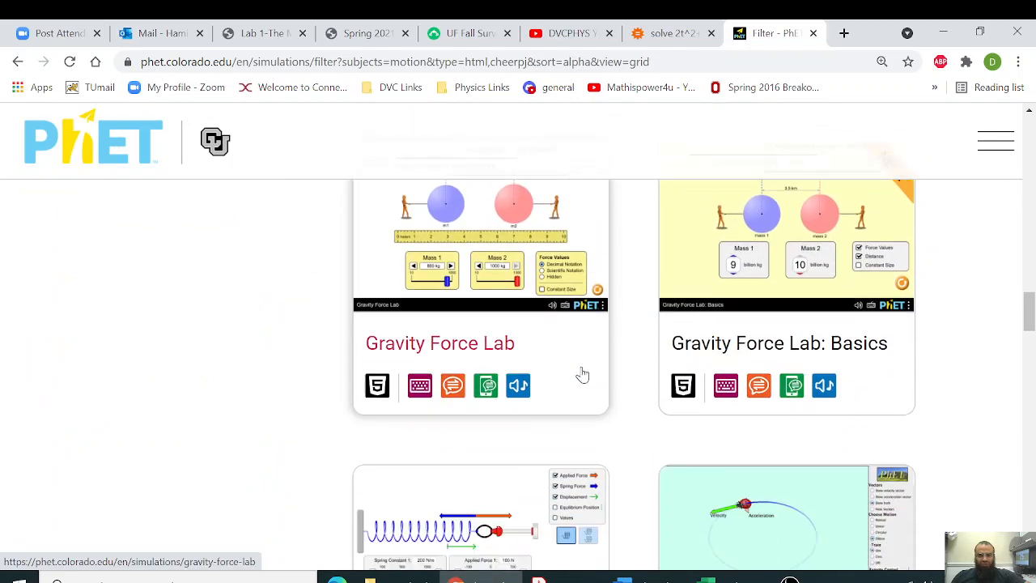
scroll(584, 377, "down", 12)
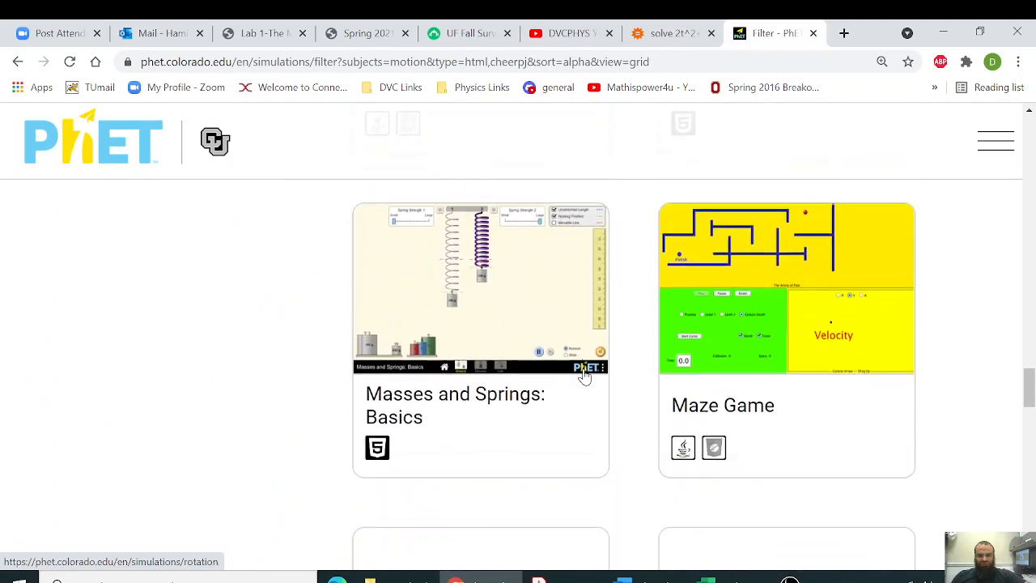
scroll(585, 376, "down", 5)
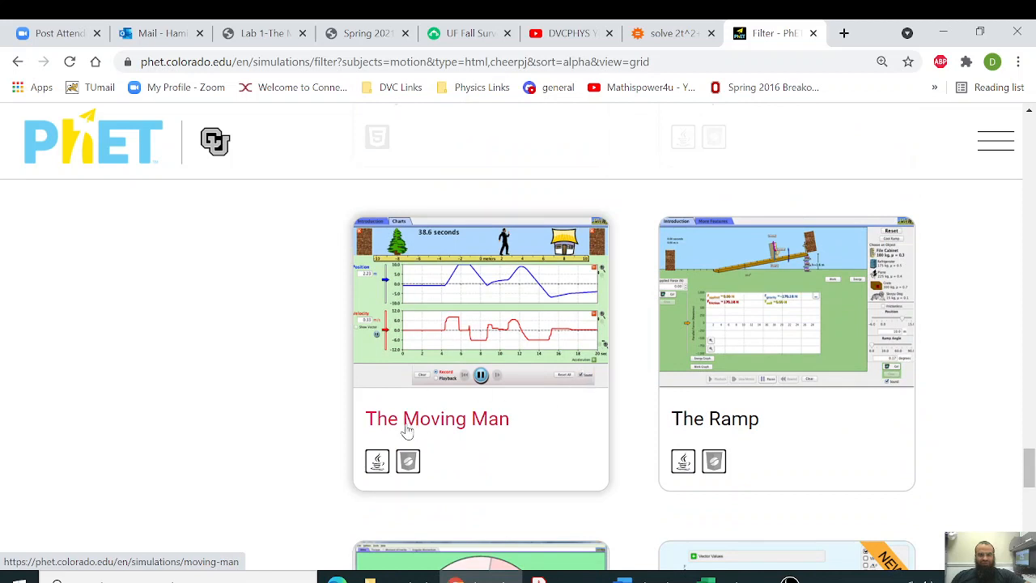
left_click(475, 324)
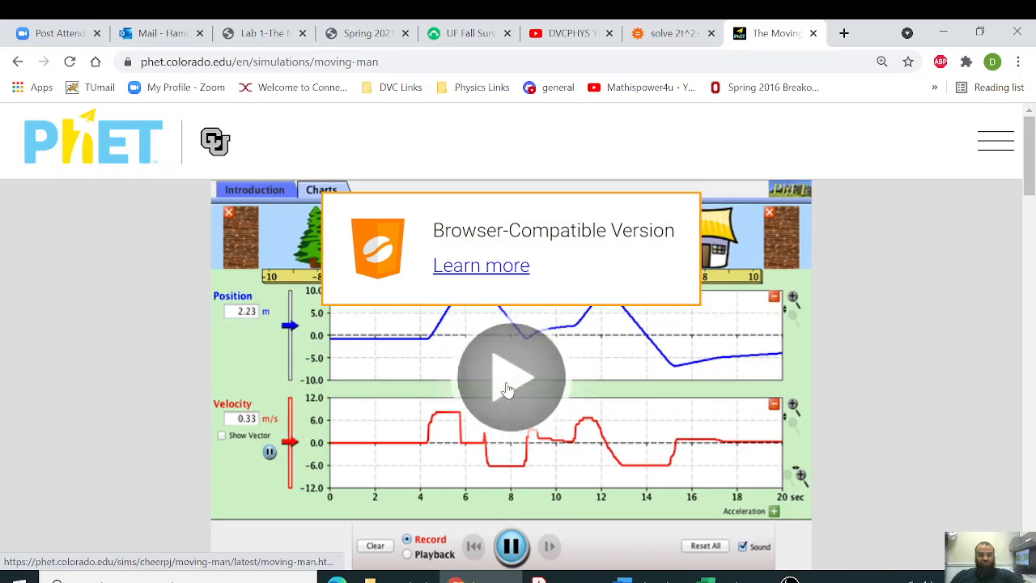
Locate the download option for The Moving Man, and launch the browser-compatible version of the simulation
scroll(506, 390, "down", 3)
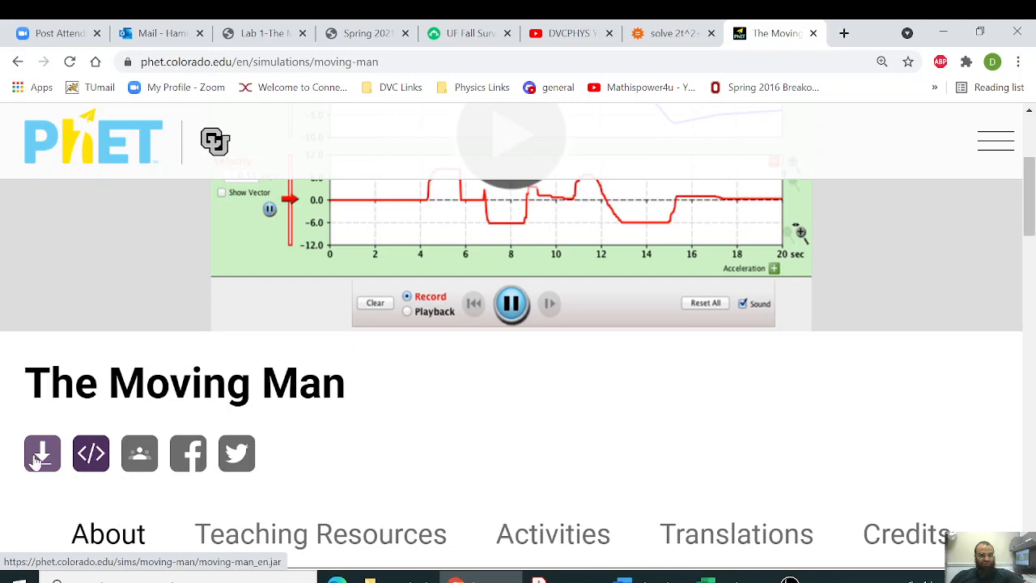
scroll(28, 435, "up", 2)
scroll(27, 435, "up", 2)
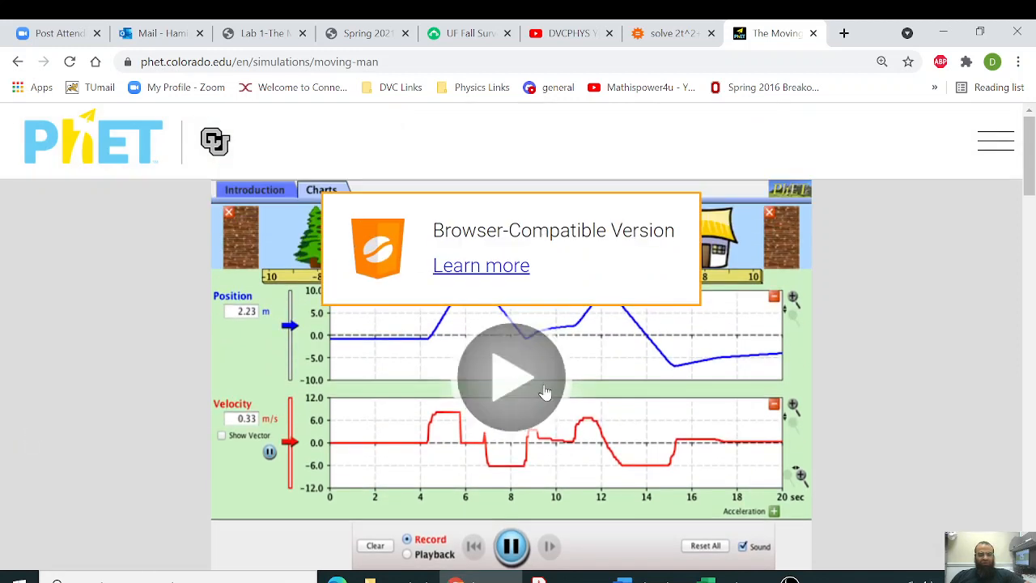
scroll(554, 390, "down", 1)
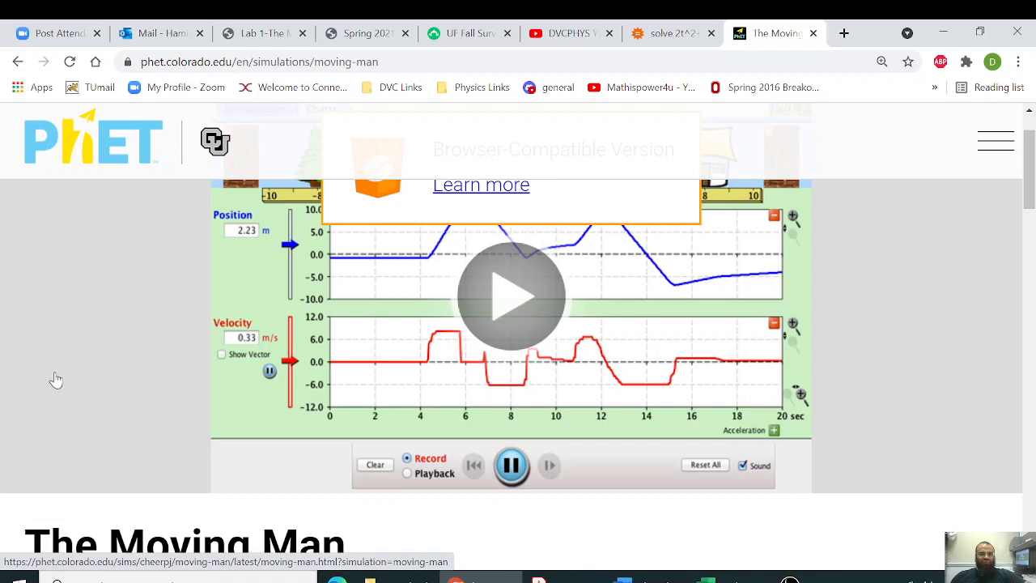
left_click(511, 307)
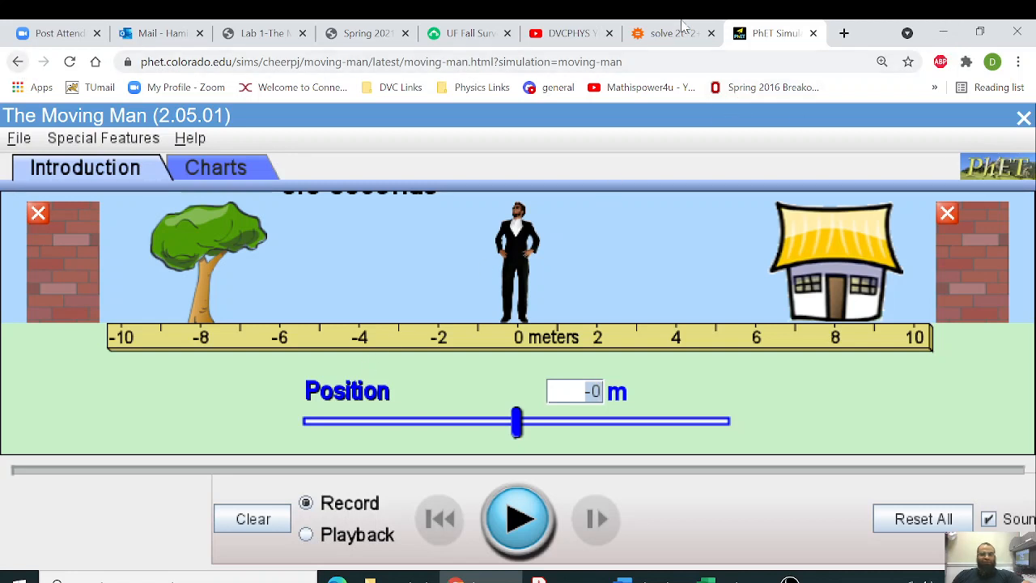
Minimize the browser and the Word document to reveal the desktop
left_click(943, 33)
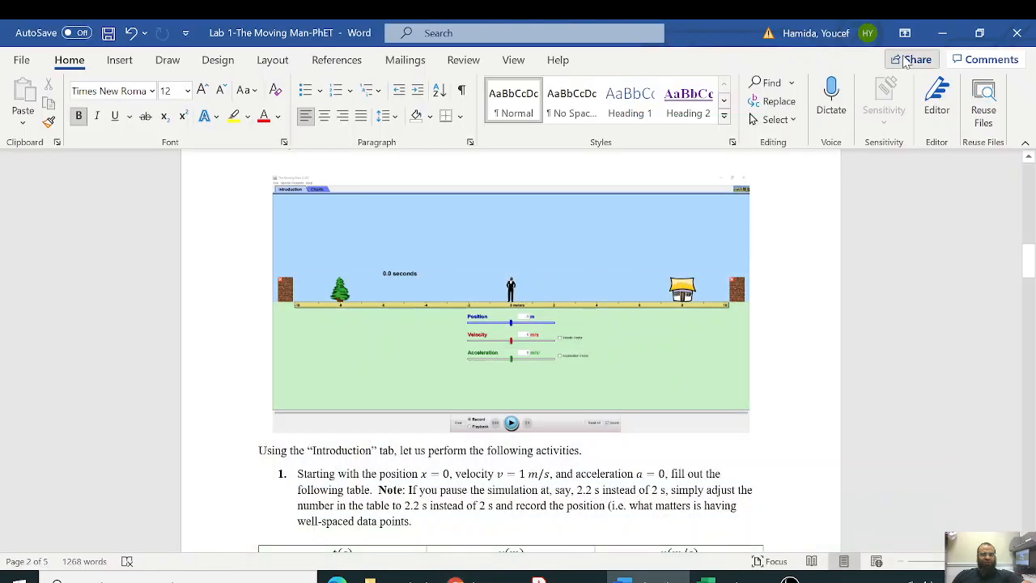
left_click(943, 32)
left_click(943, 31)
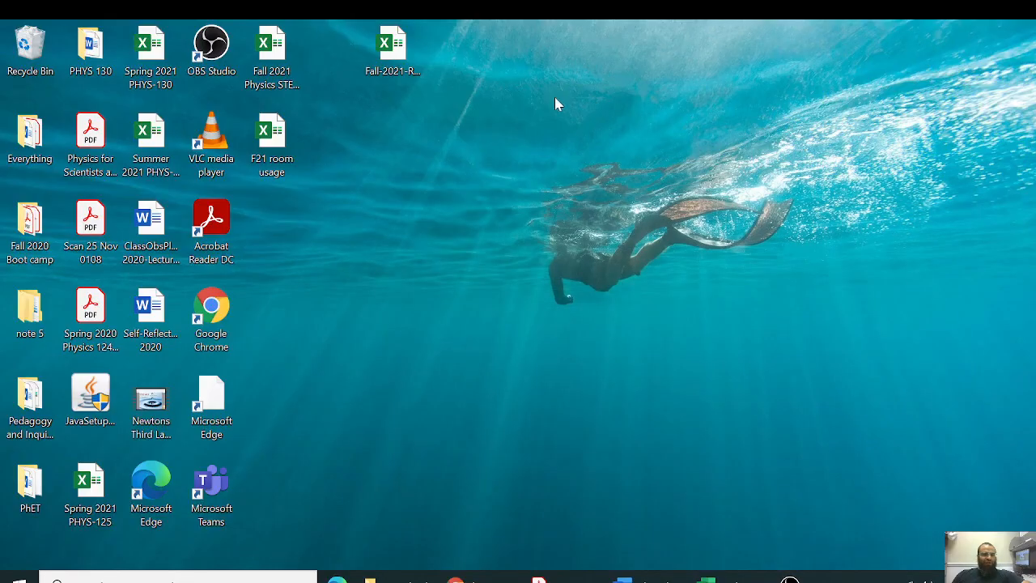
Run the downloaded moving-man_en simulation from the PhET desktop folder and maximize its window
double_click(30, 484)
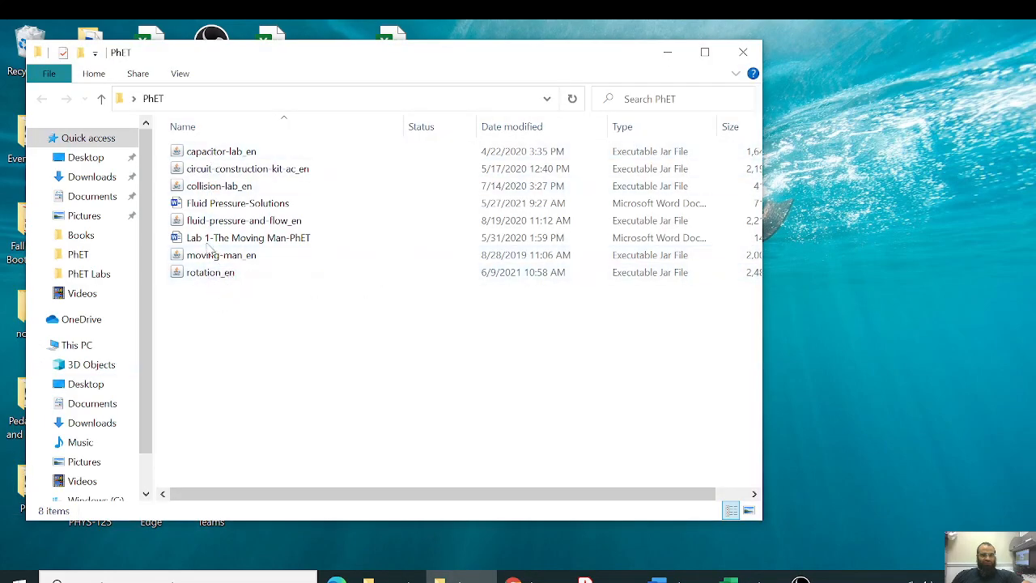
left_click(212, 258)
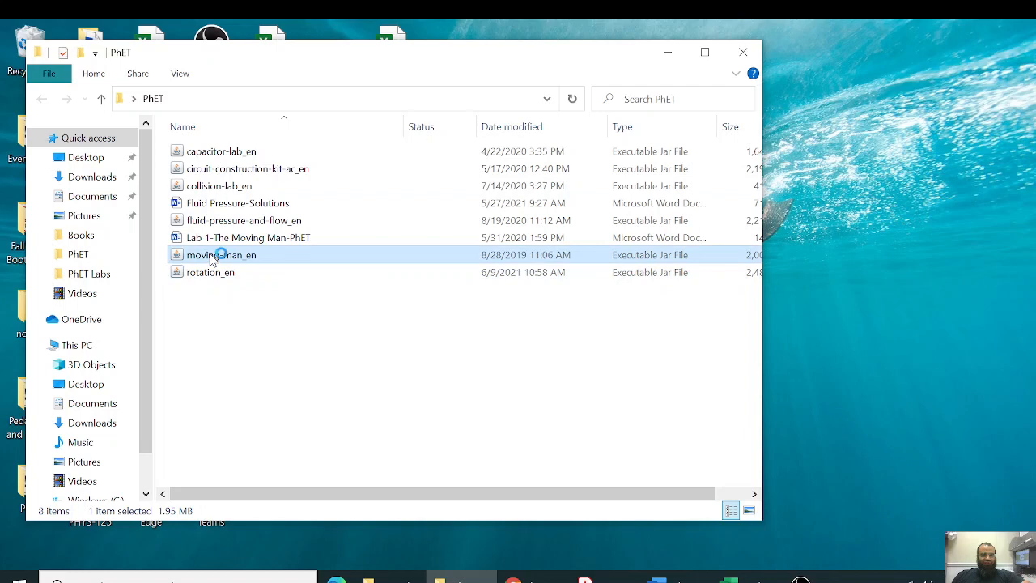
double_click(213, 257)
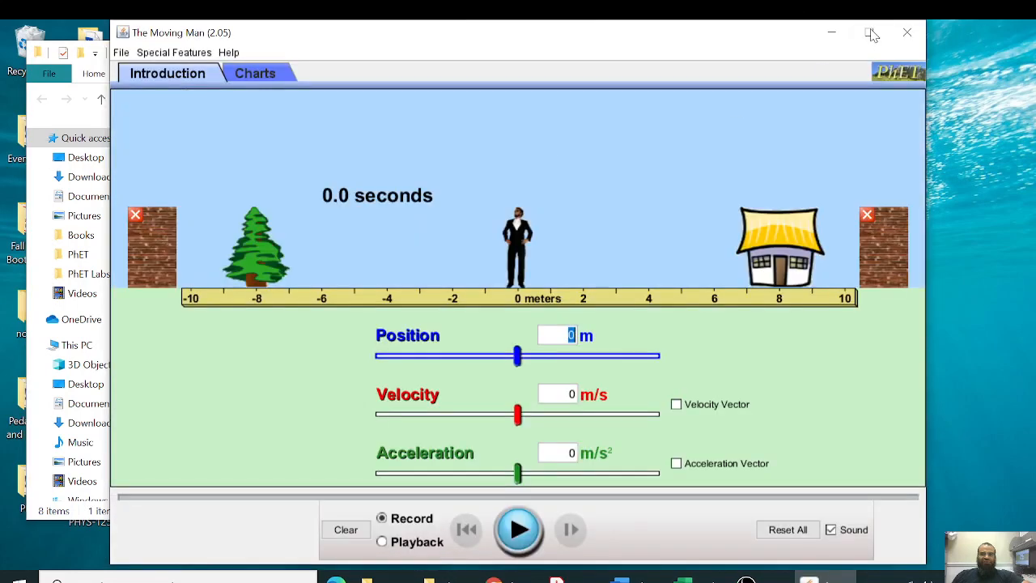
left_click(869, 31)
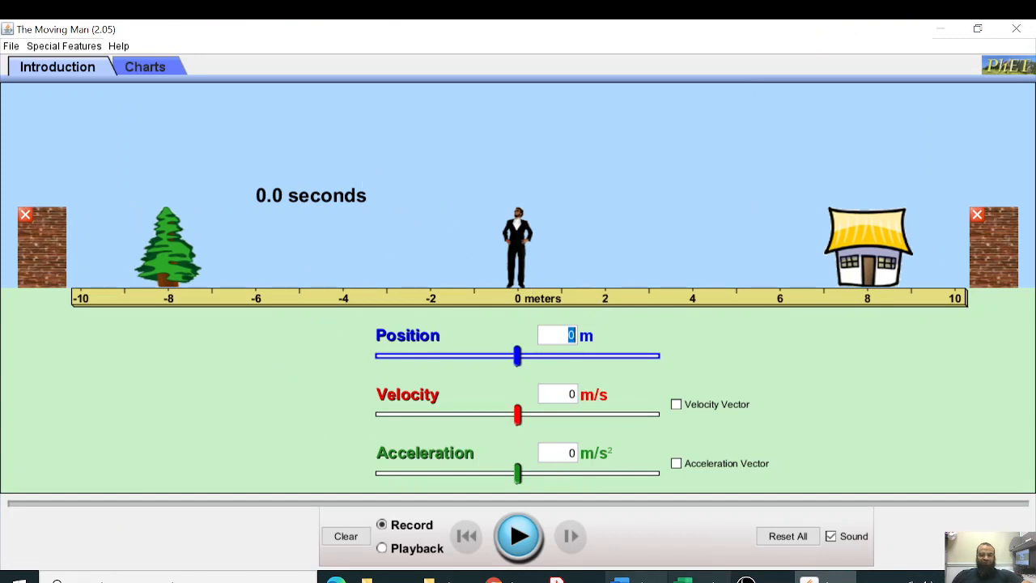
Switch to the Word handout and review its activities, tables and plotting questions, ending at activity 2
left_click(620, 579)
scroll(510, 348, "down", 5)
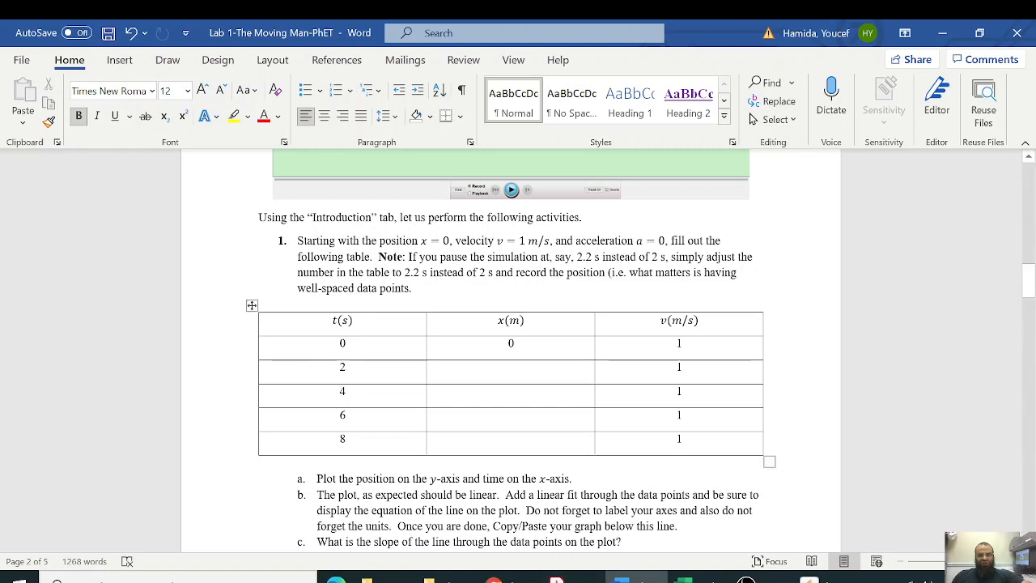
scroll(429, 418, "down", 10)
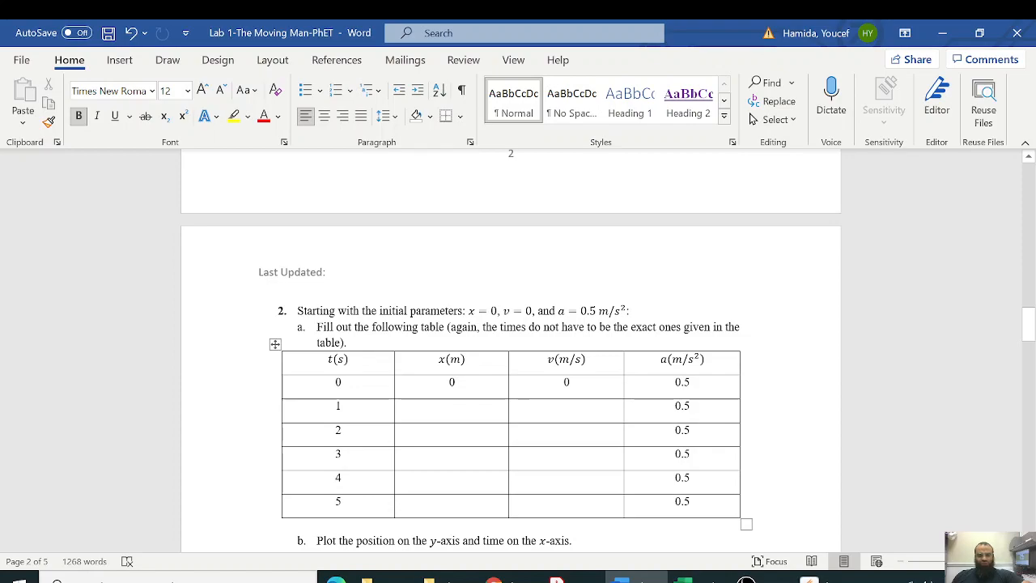
scroll(518, 352, "down", 5)
scroll(519, 352, "down", 20)
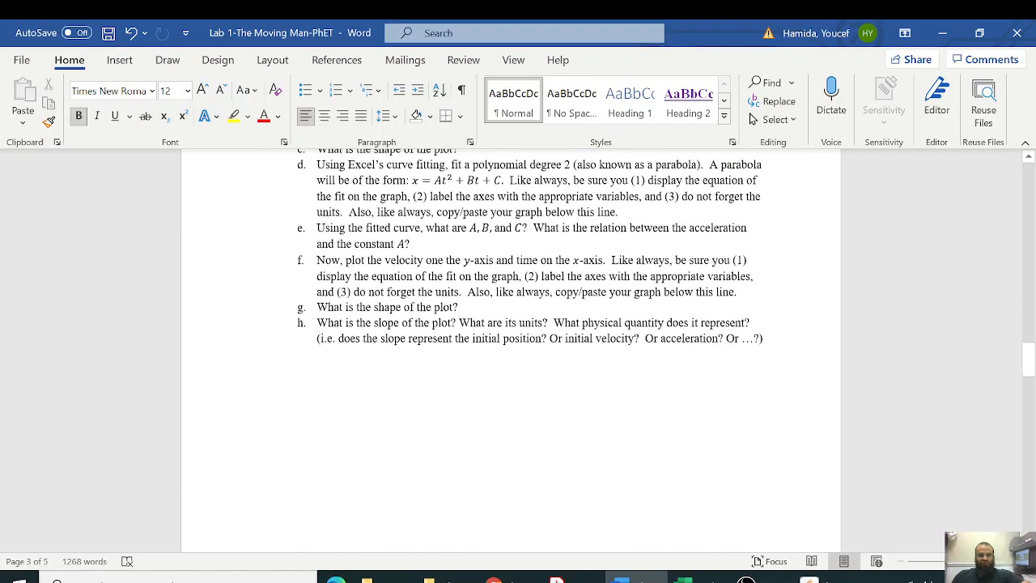
scroll(518, 352, "up", 10)
scroll(418, 419, "down", 6)
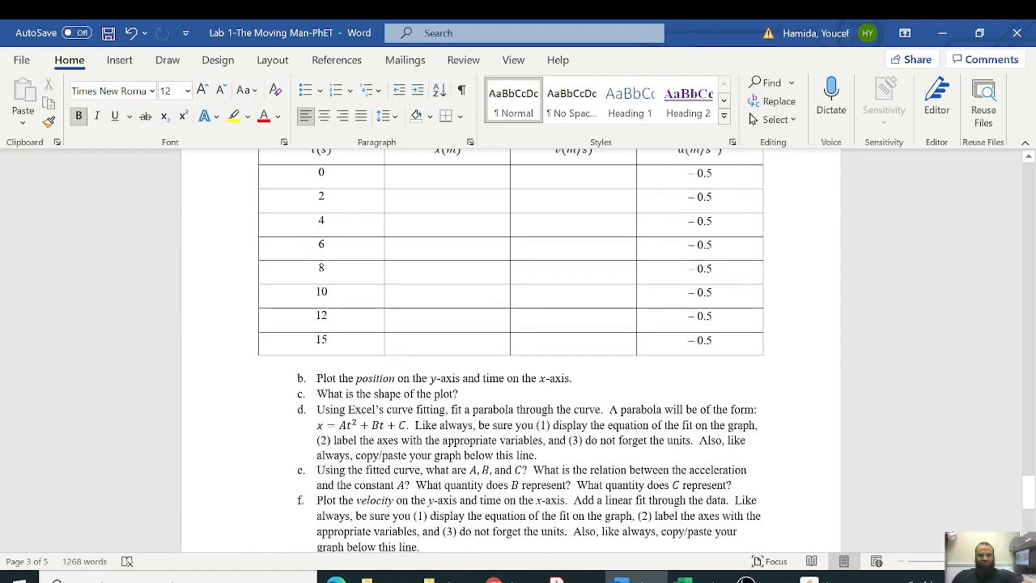
scroll(419, 418, "up", 6)
scroll(418, 419, "down", 18)
scroll(383, 388, "up", 2)
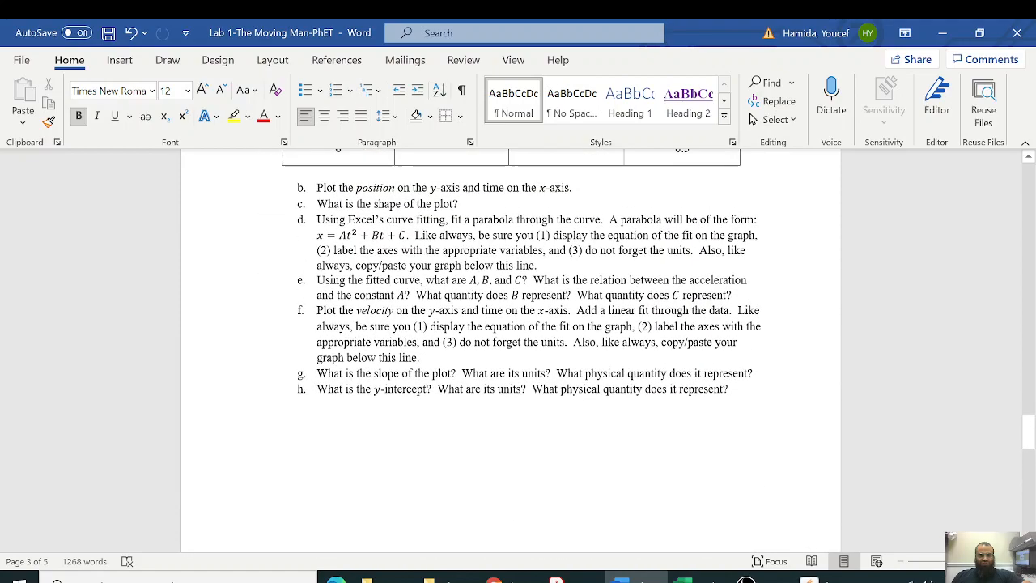
scroll(383, 388, "up", 7)
scroll(383, 388, "up", 9)
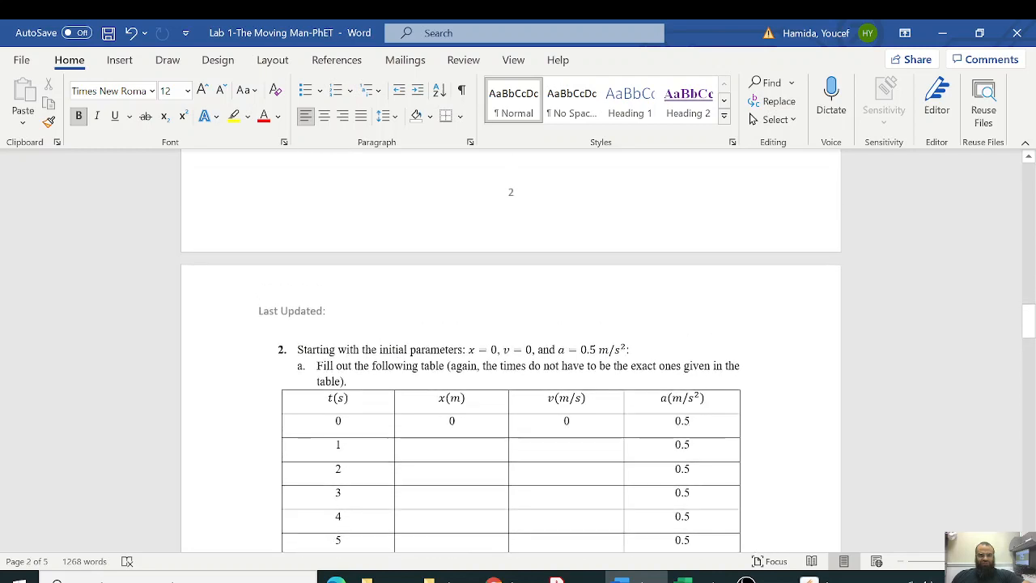
scroll(354, 322, "down", 3)
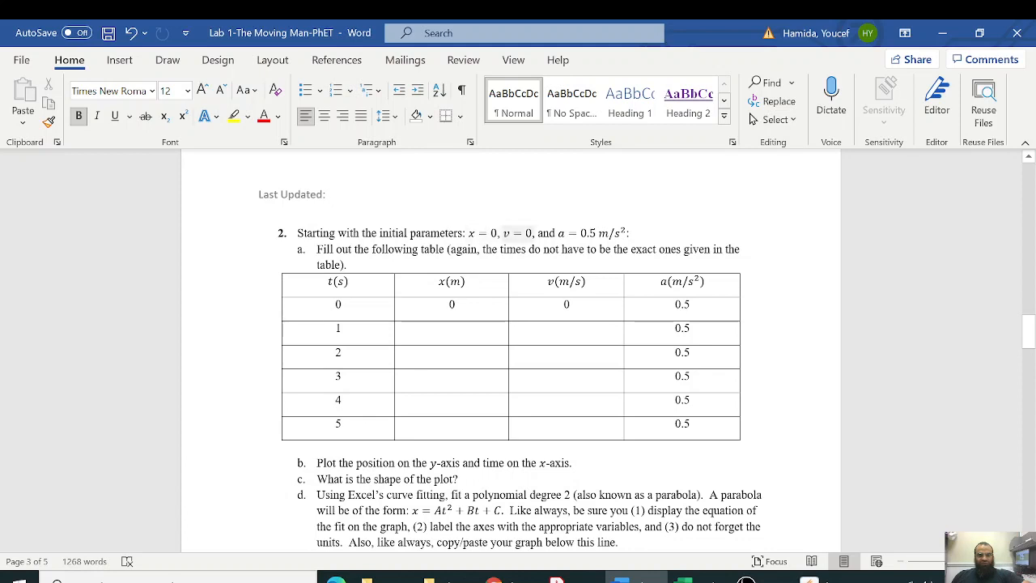
Return to The Moving Man simulation and set the acceleration to 0.5 m/s²
left_click(810, 578)
left_click_drag(567, 336, 595, 340)
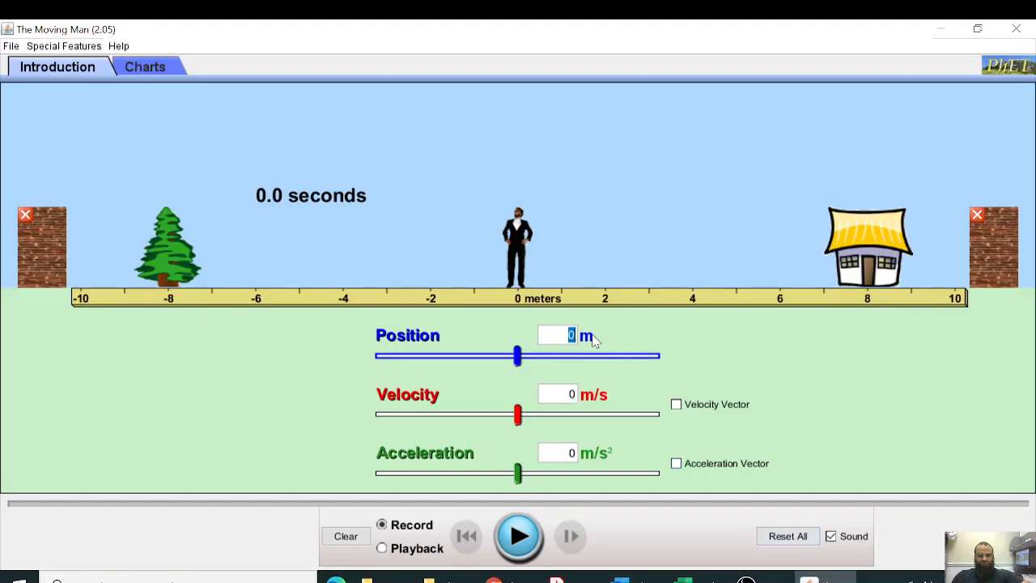
left_click_drag(560, 456, 605, 455)
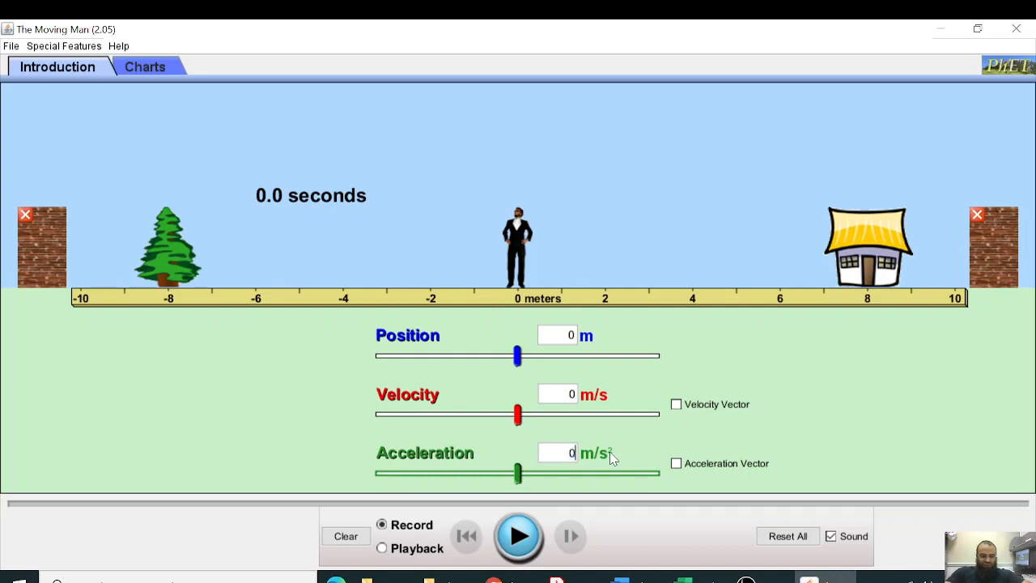
type("0.5")
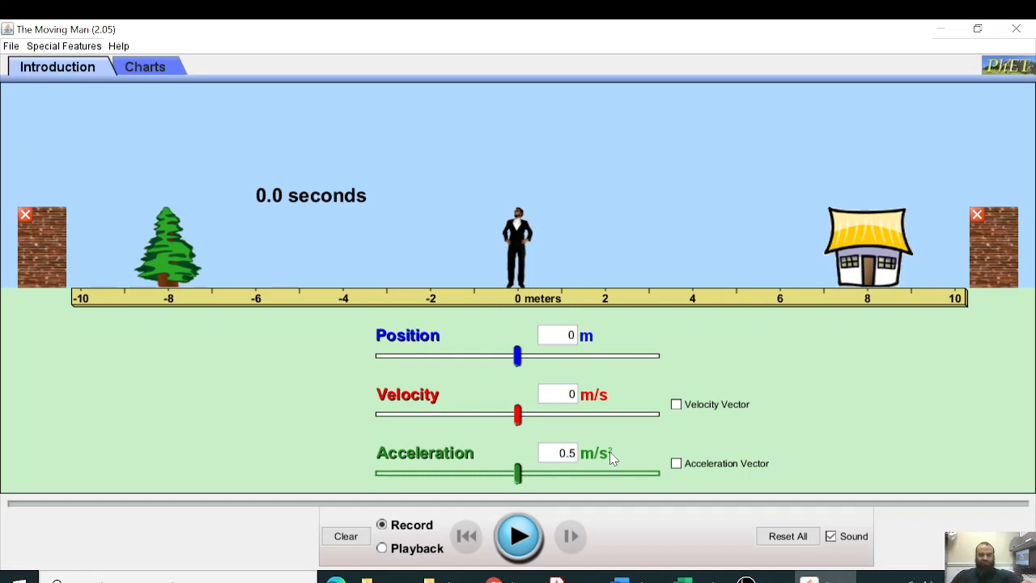
Check the activity 2 table in the Word handout, and record the man's motion in the simulation until about 5.3 seconds
left_click(621, 577)
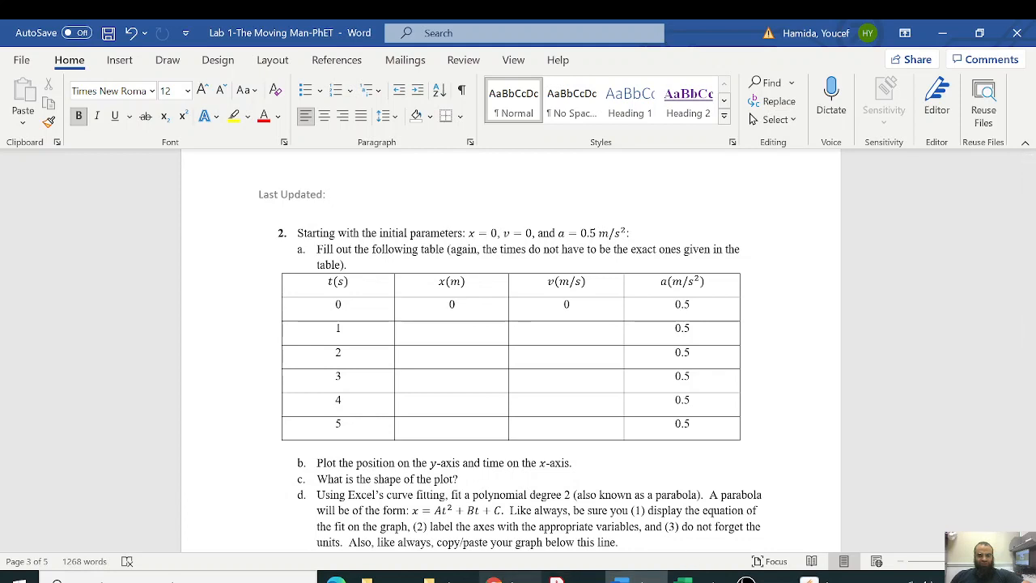
left_click(810, 579)
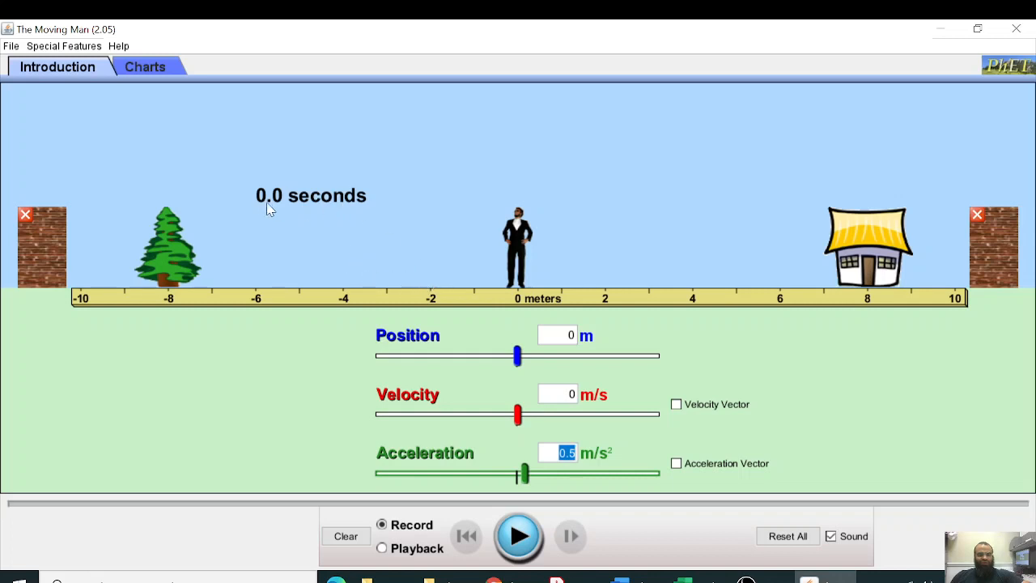
left_click(519, 538)
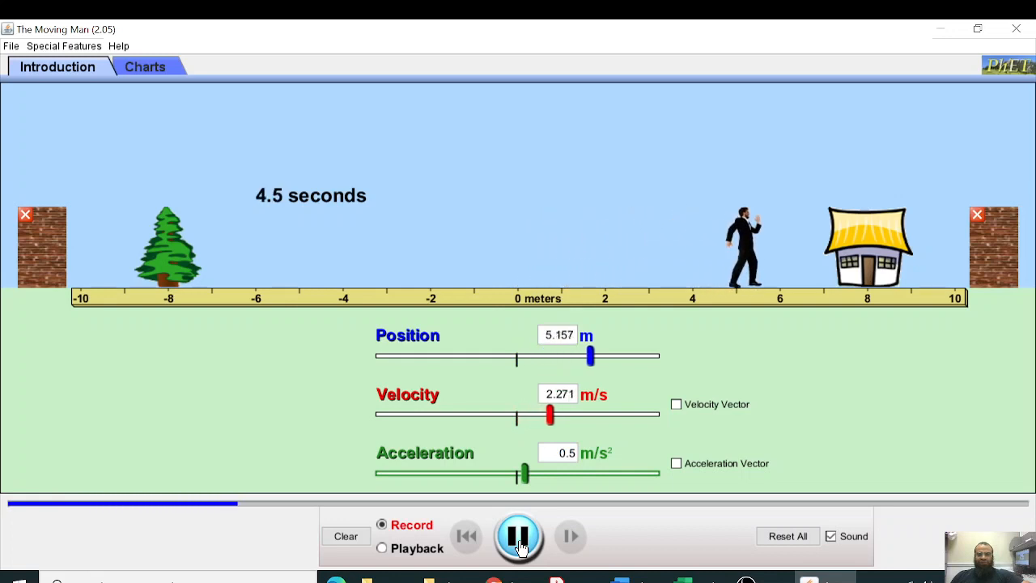
left_click(519, 537)
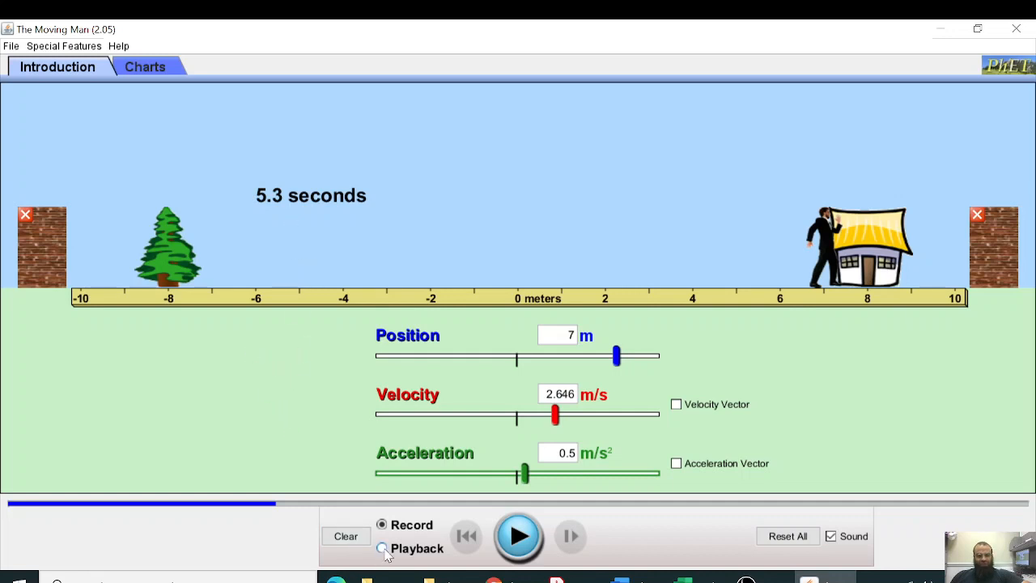
Set the simulation to Playback at 1.0 seconds, and enter x = 0.23 and v = 0.479 in the Word table's t = 1 row
left_click(385, 551)
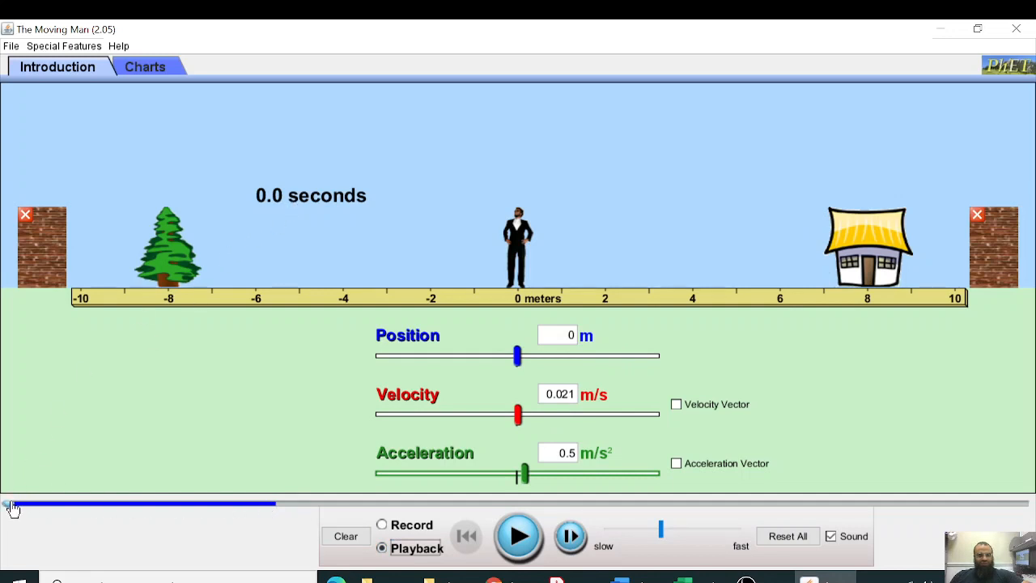
left_click_drag(9, 504, 60, 508)
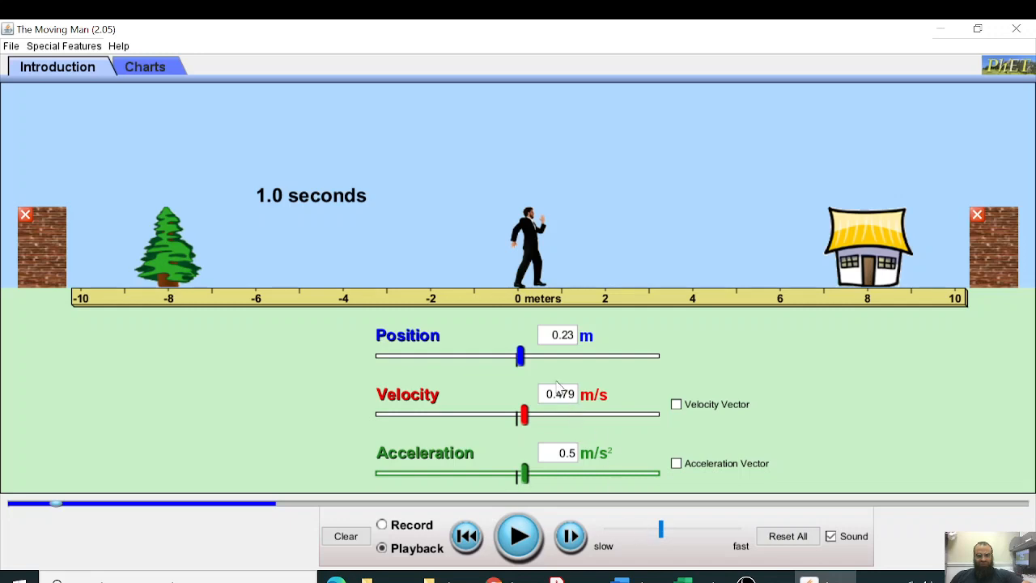
left_click(620, 578)
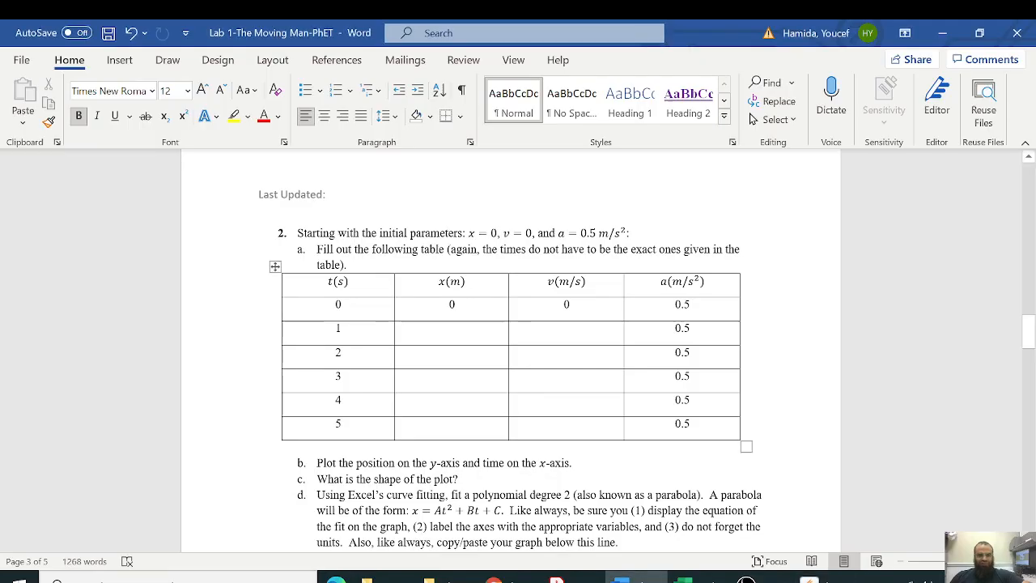
left_click(452, 331)
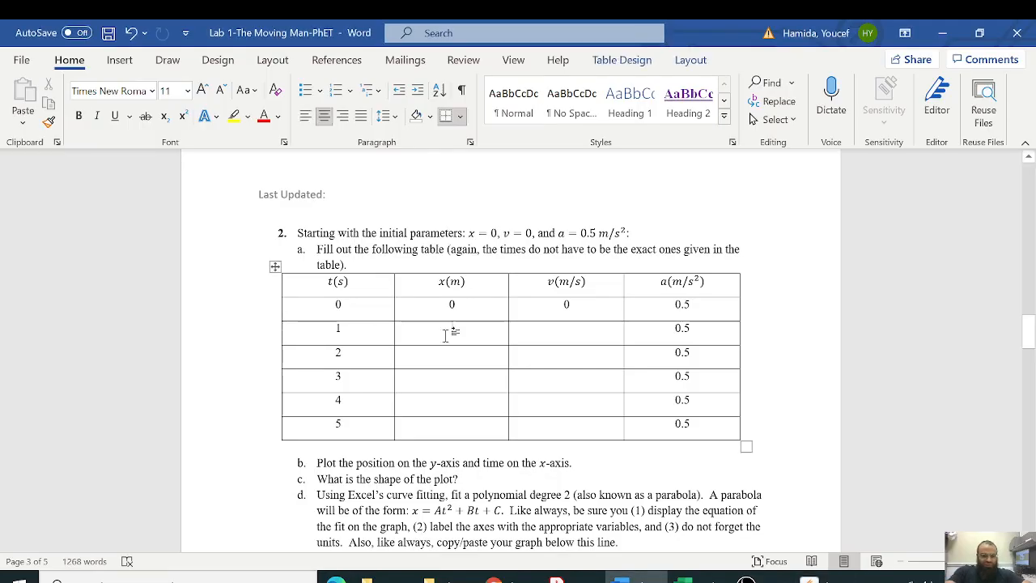
type("0.23")
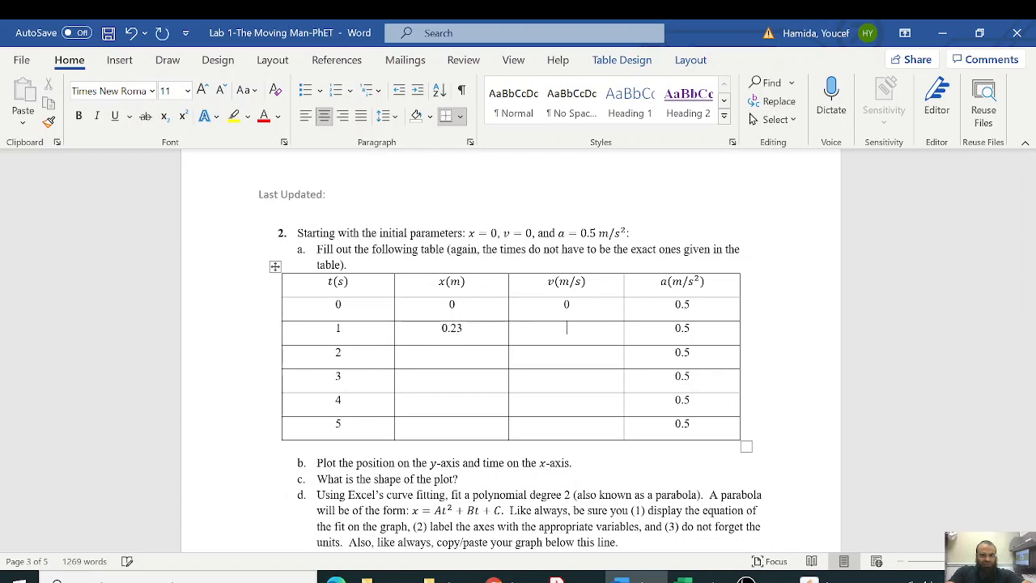
type("0.7")
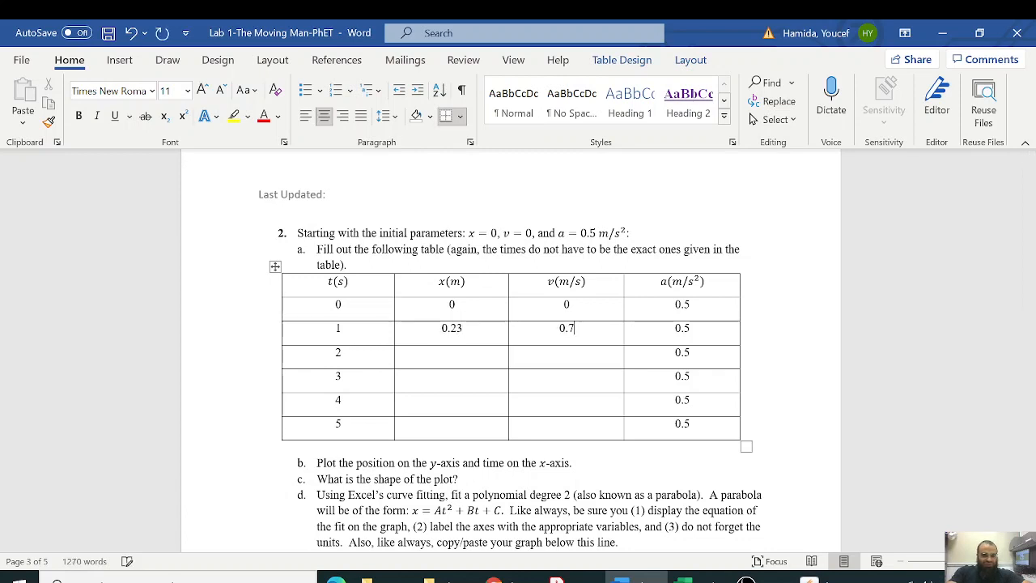
type("479")
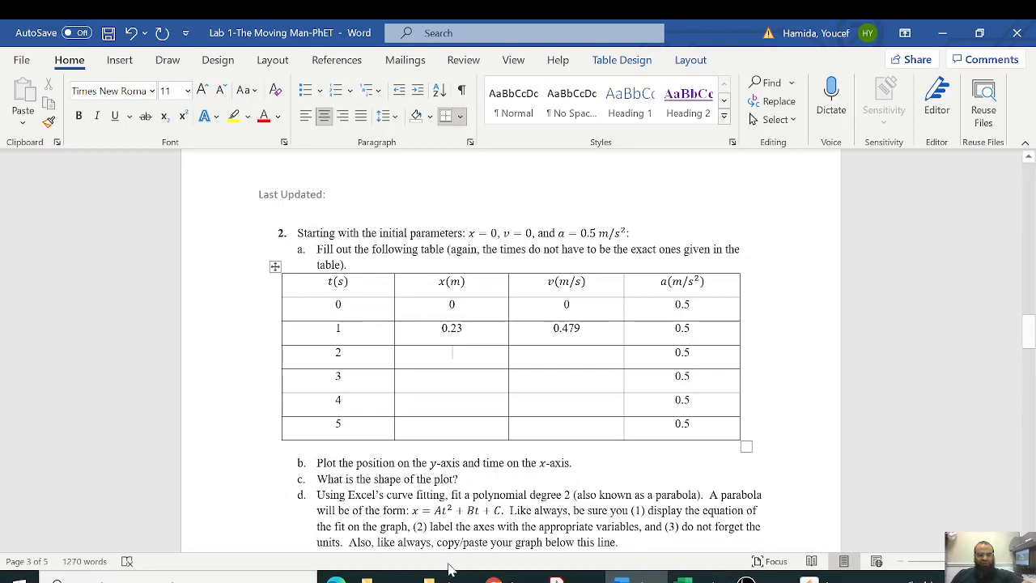
Move the simulation's playback to 2.0 seconds, and enter x = 1 and v = 1 in the Word table's t = 2 row
left_click(810, 576)
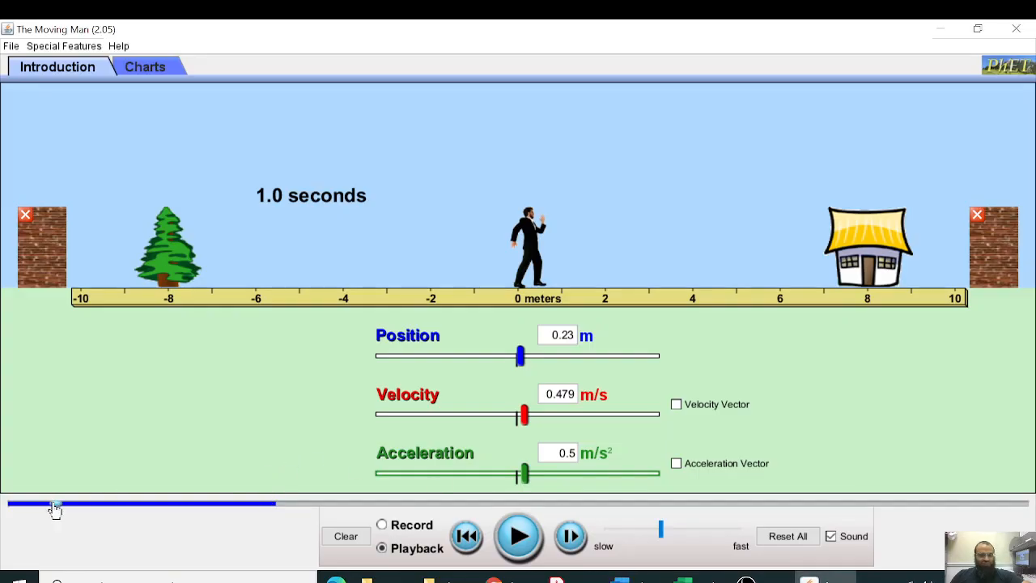
left_click_drag(54, 509, 108, 508)
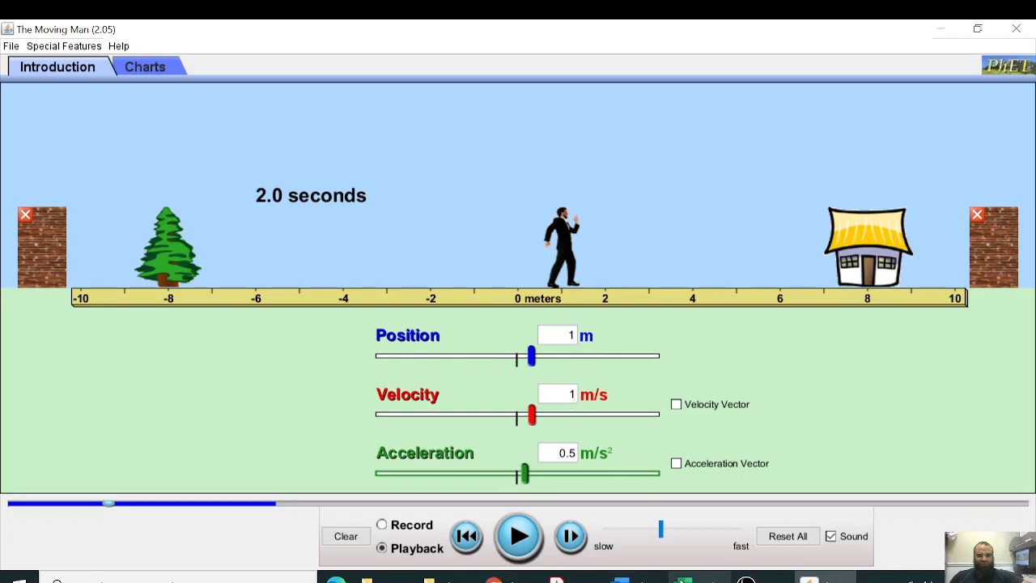
left_click(621, 579)
type("1")
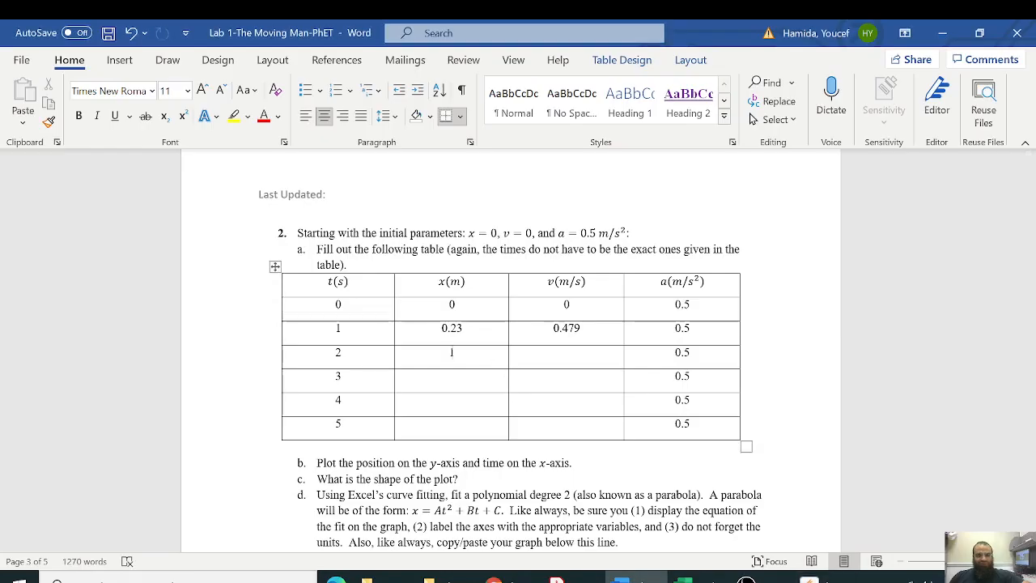
key("Tab")
type("1")
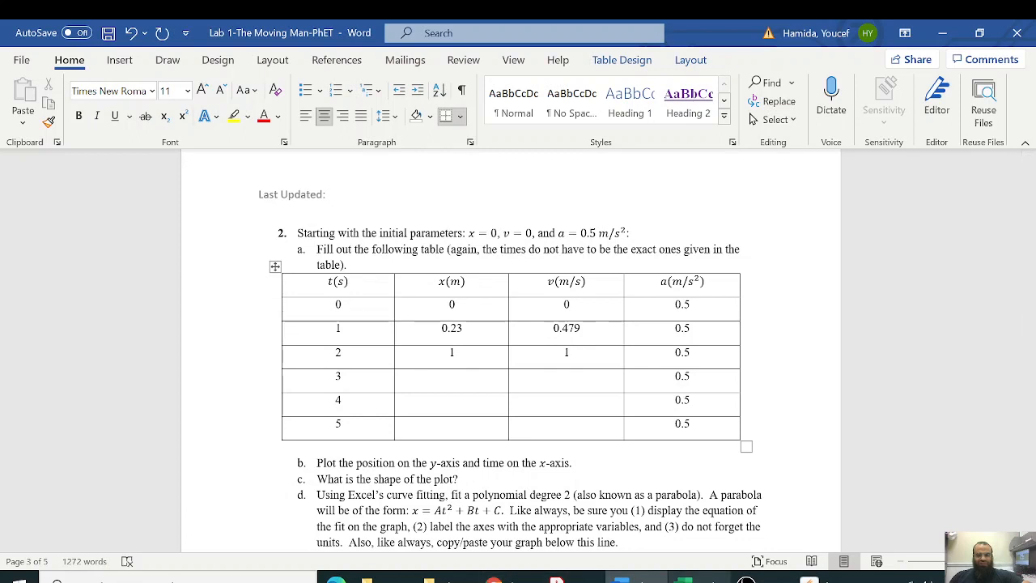
Move the simulation's playback to 3.0 seconds, and enter x = 2.313 and v = 1.521 in the Word table's t = 3 row
left_click(810, 580)
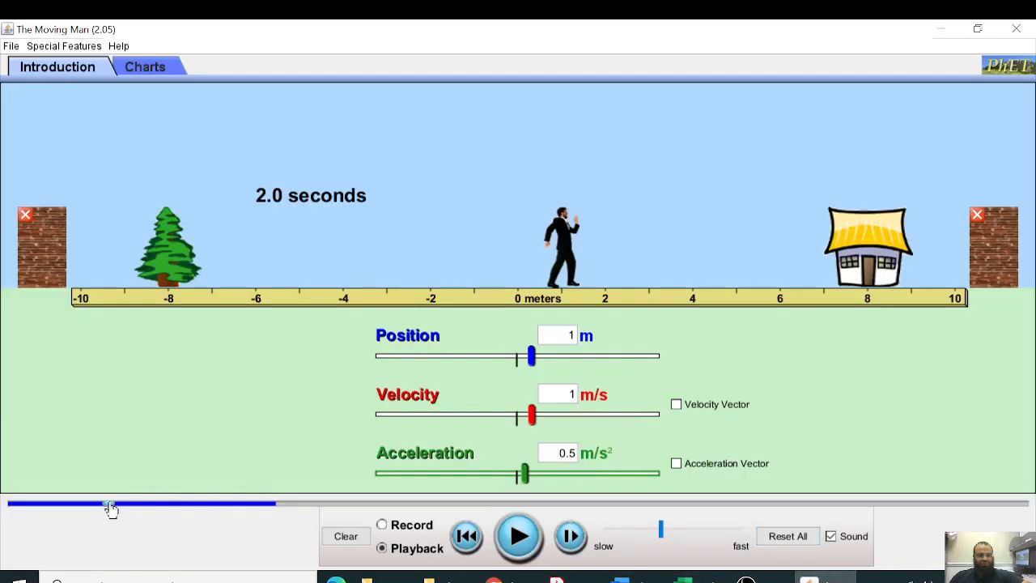
left_click_drag(110, 508, 161, 510)
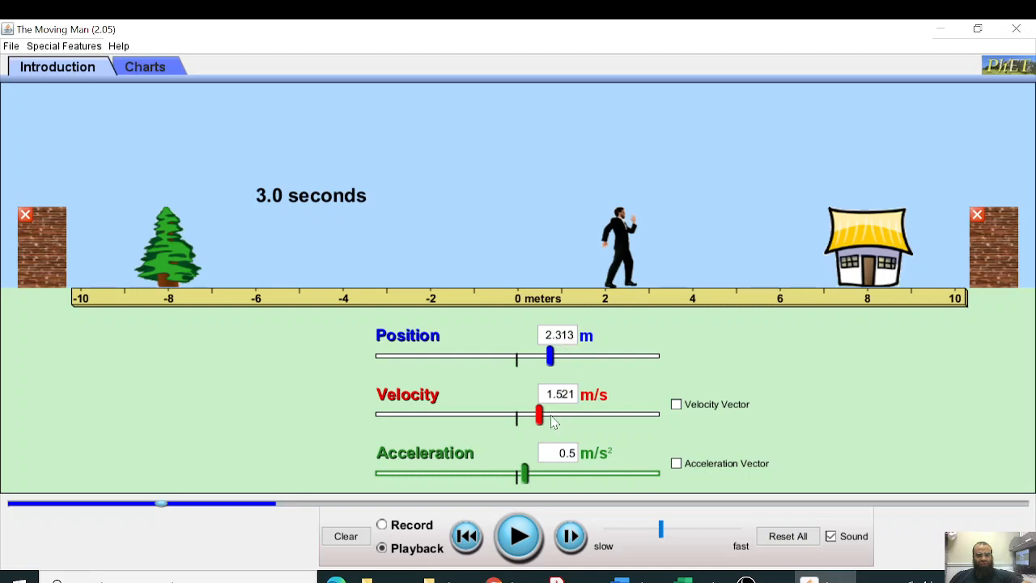
left_click(620, 579)
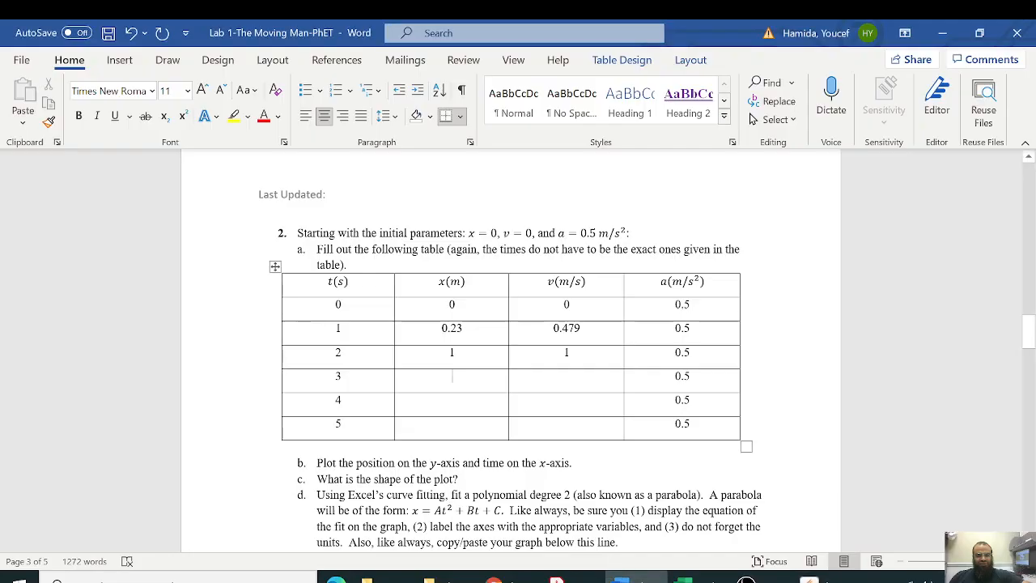
type(".3")
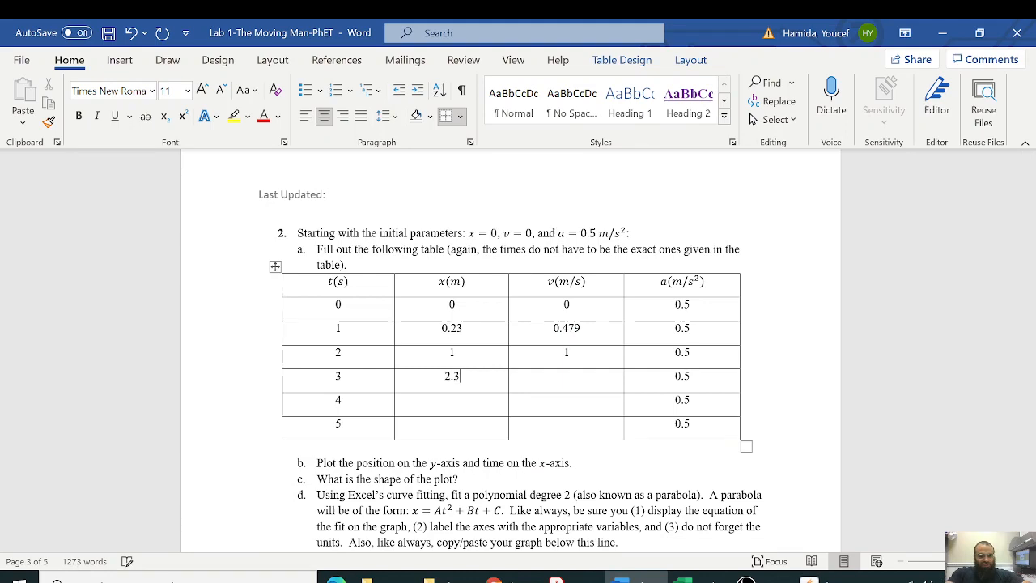
type("13")
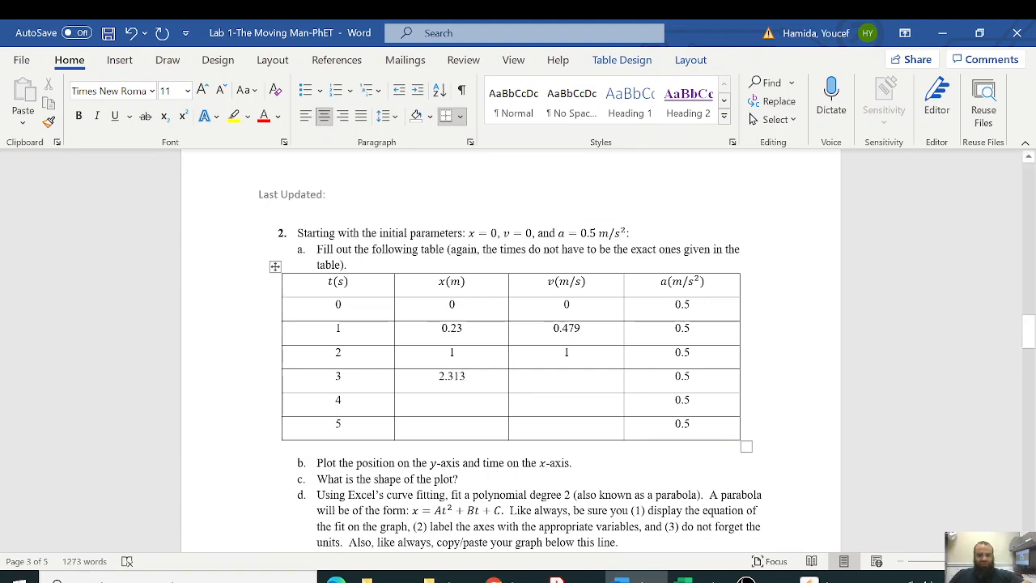
key("Tab")
left_click(643, 579)
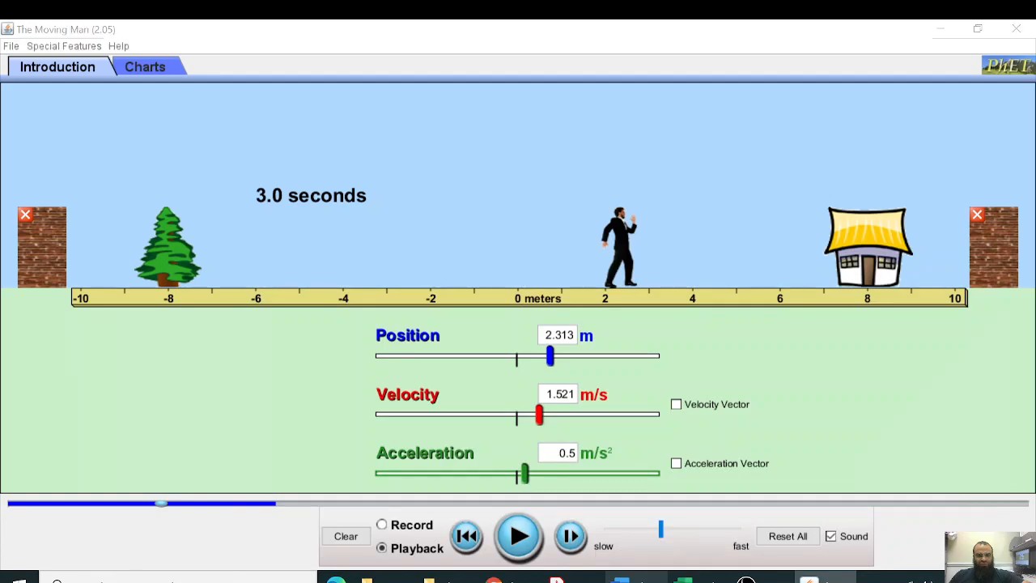
left_click(640, 579)
type("1")
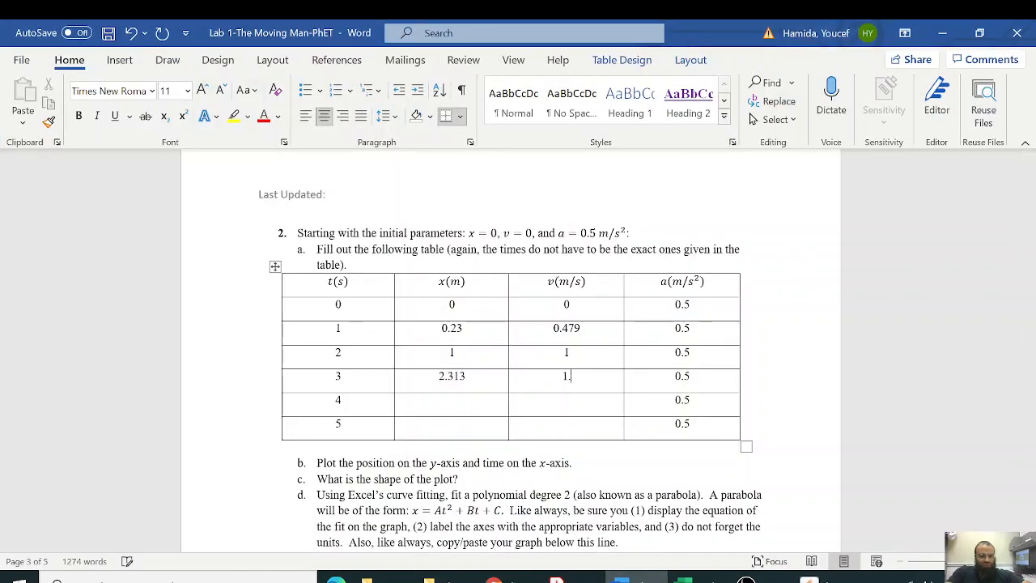
type(".521")
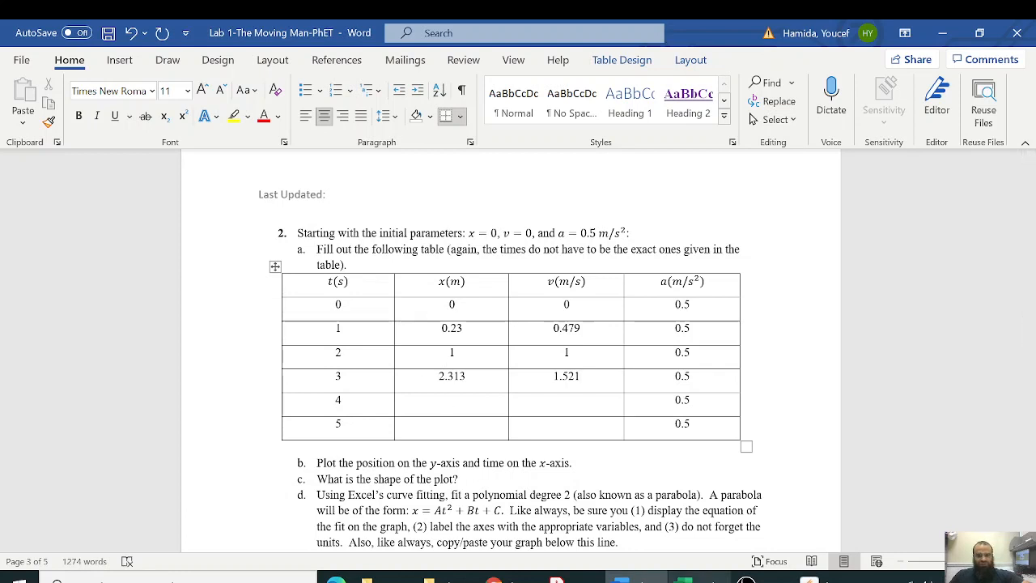
Move the simulation's playback to 4.0 seconds, and enter x = 4 and v = 2 in the Word table's t = 4 row
left_click(810, 577)
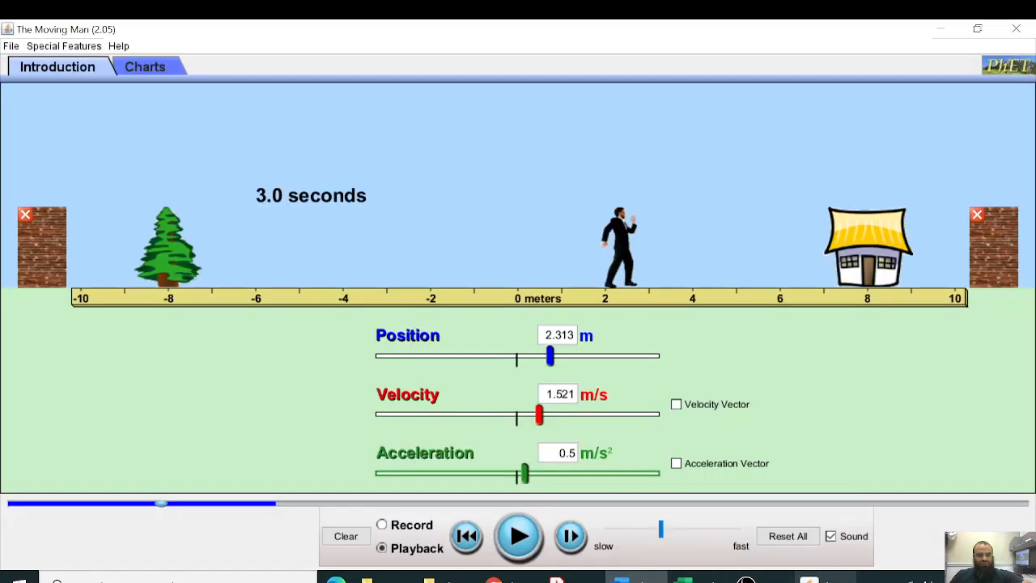
left_click_drag(167, 511, 212, 511)
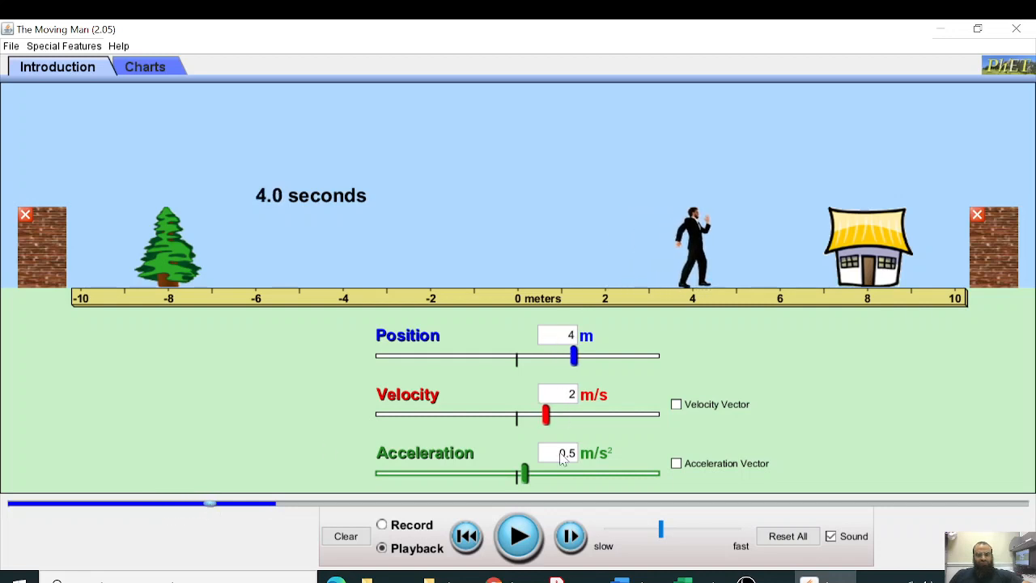
left_click(620, 578)
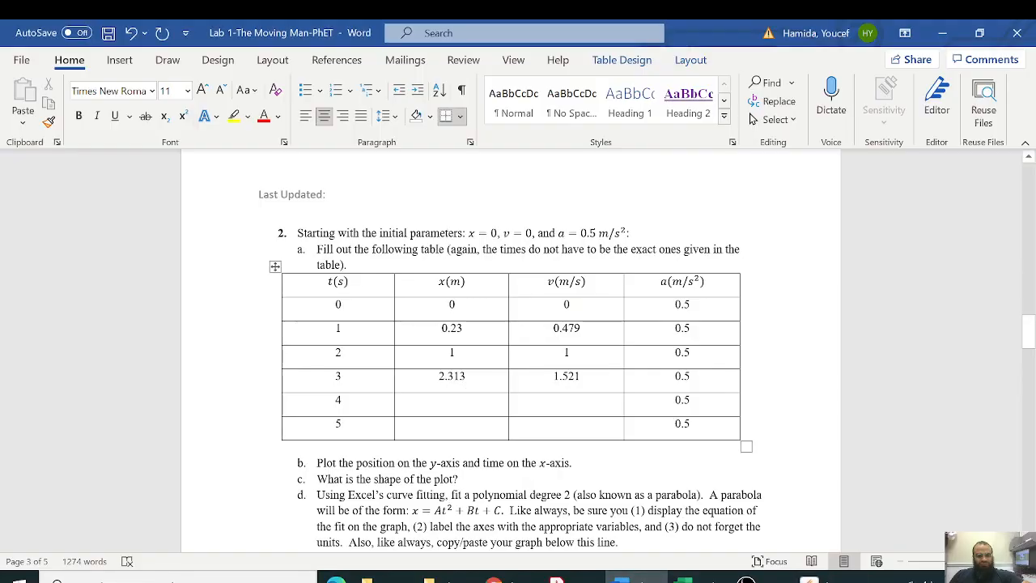
type("2")
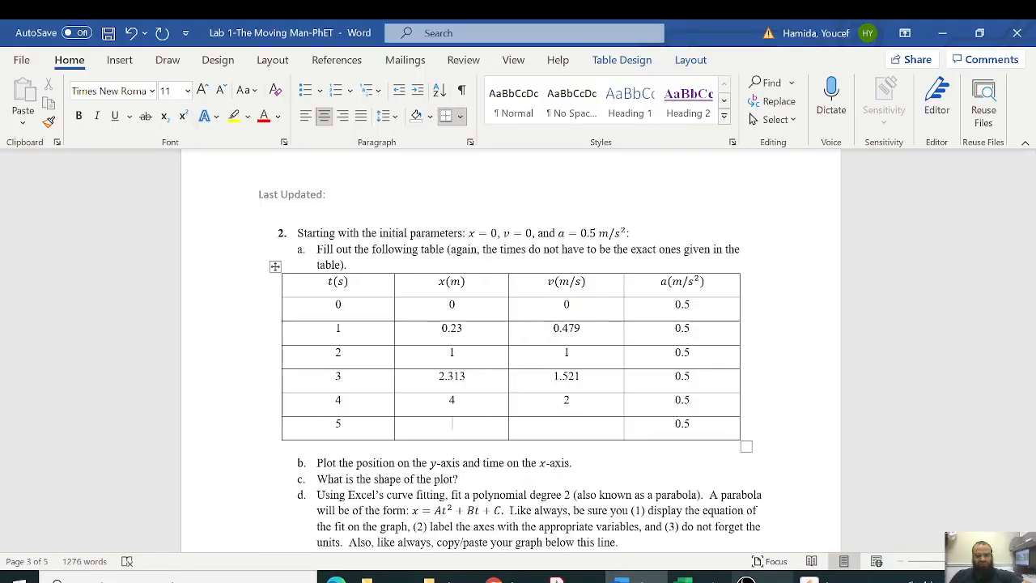
Move the simulation's playback to 5.0 seconds, and enter x = 6.25 and v = 2.5 in the Word table's t = 5 row
left_click(809, 578)
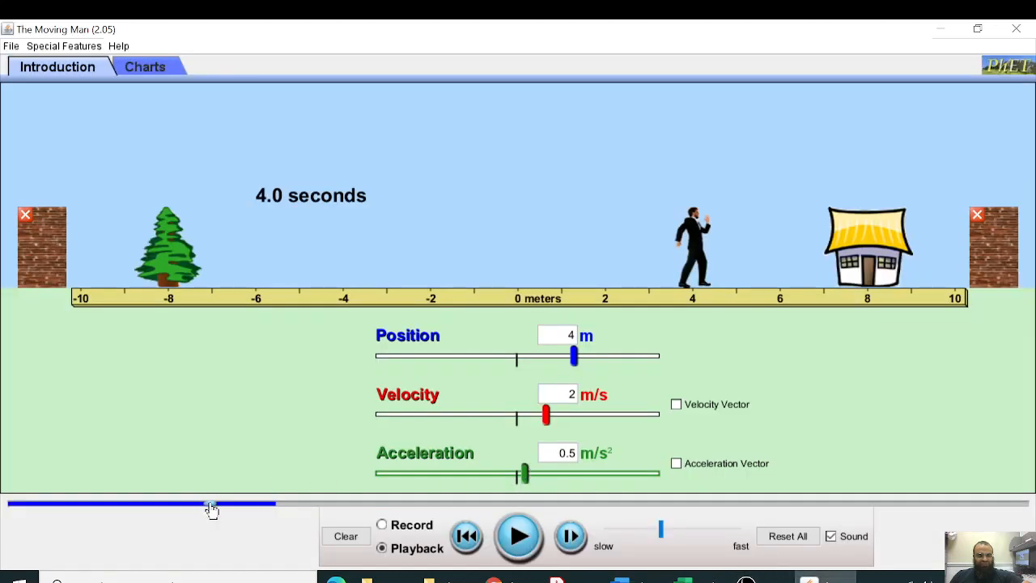
left_click_drag(212, 510, 263, 511)
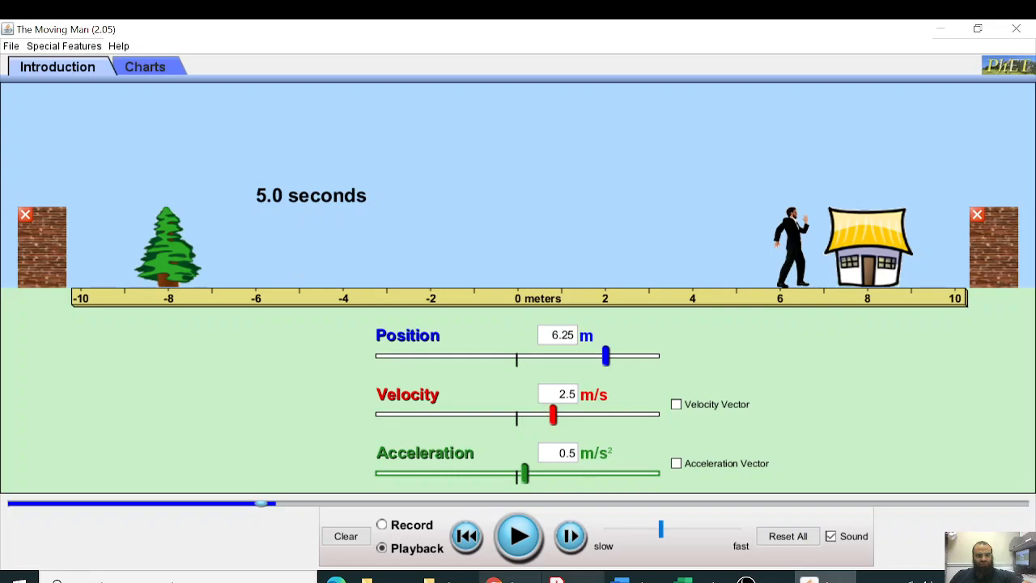
left_click(620, 579)
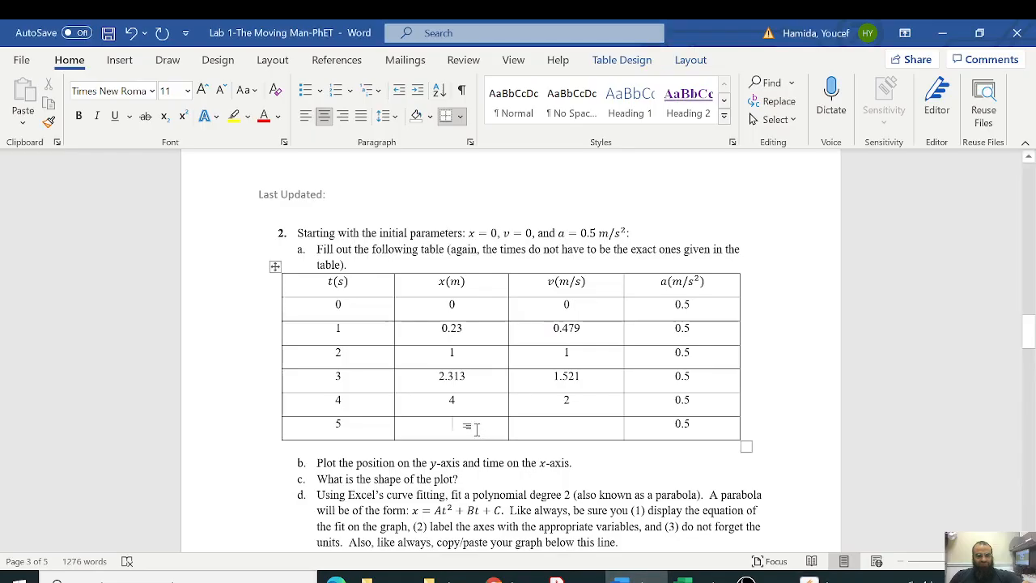
left_click(826, 578)
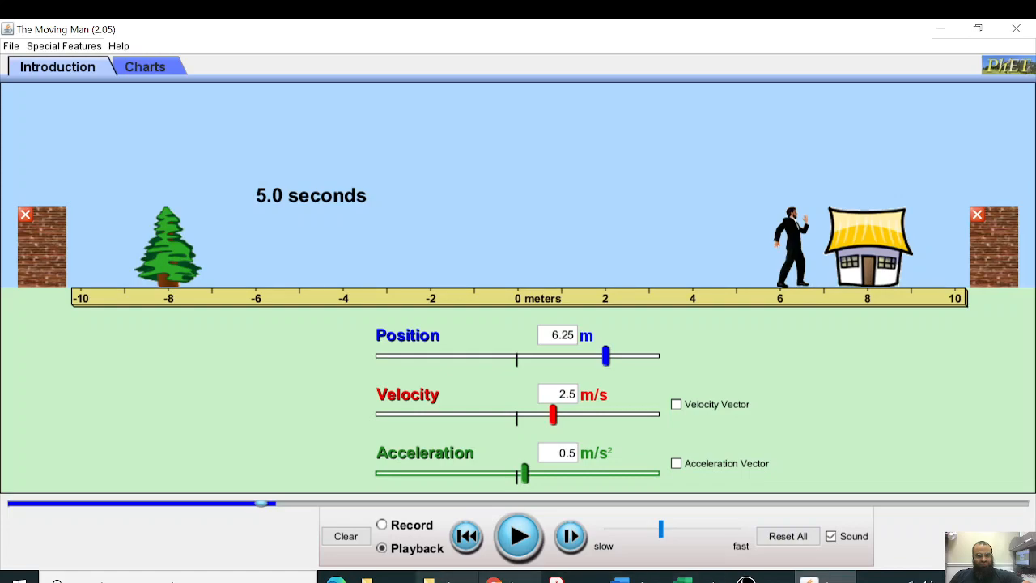
left_click(620, 579)
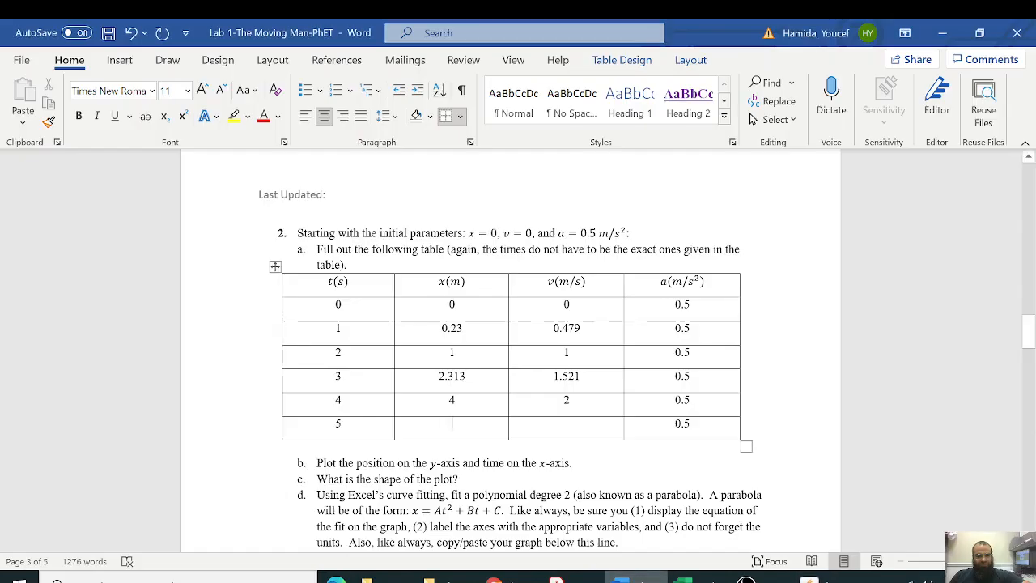
left_click(452, 423)
type("6.25")
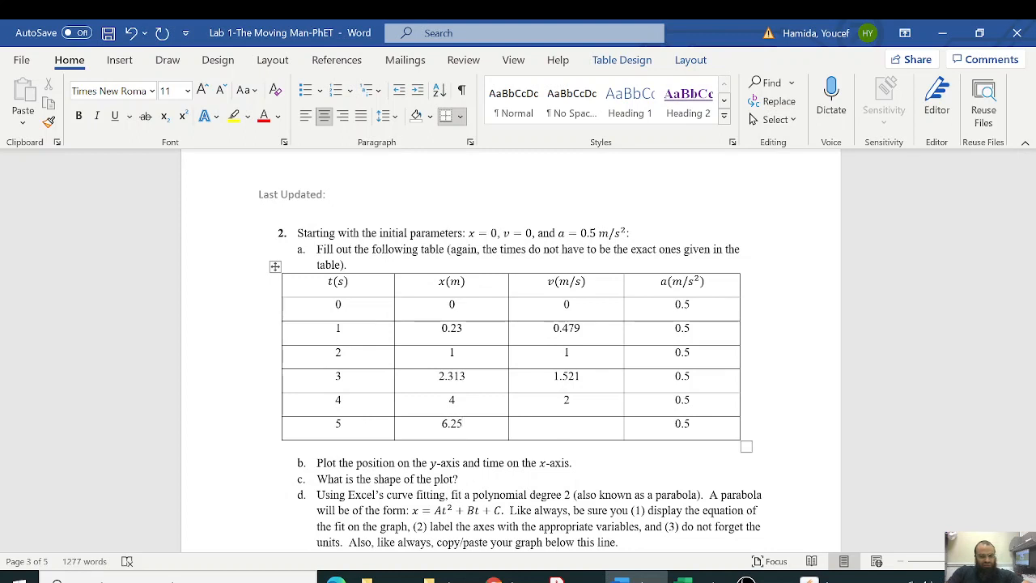
type("2.5")
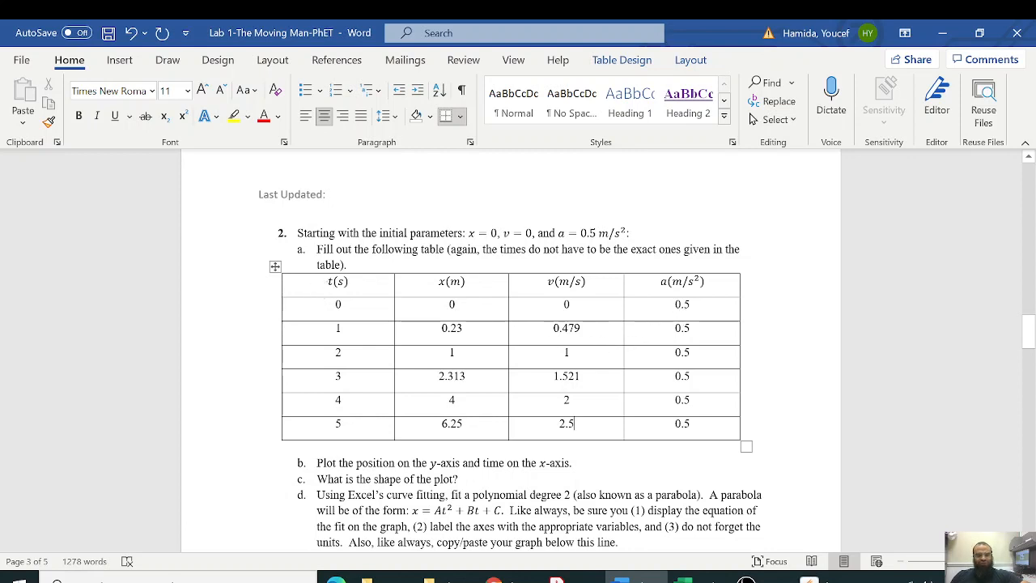
Copy the t, x and v columns of the Word table into the blank Excel sheet at A1, matching the destination formatting
left_click_drag(325, 287, 587, 428)
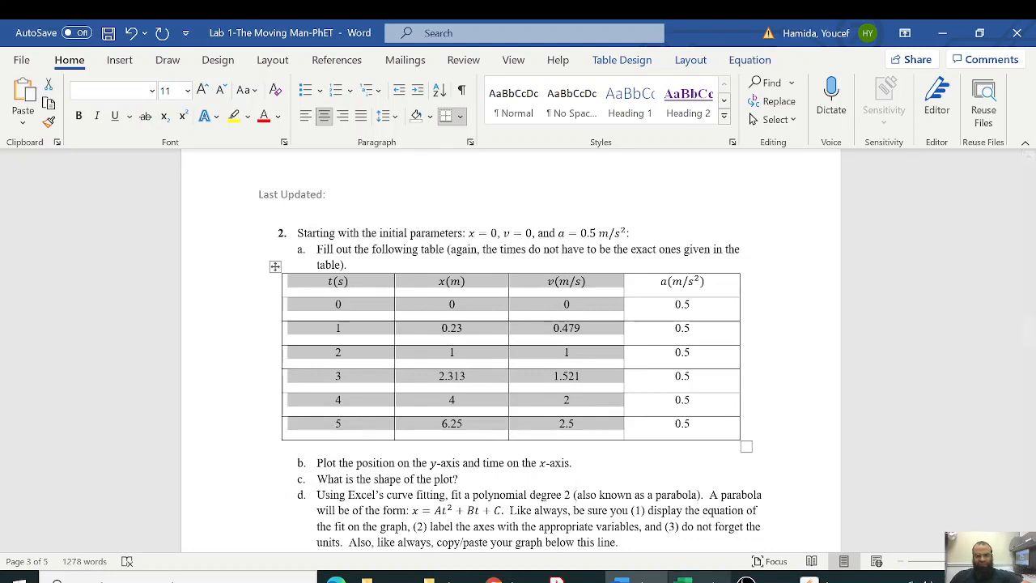
key("alt+Tab")
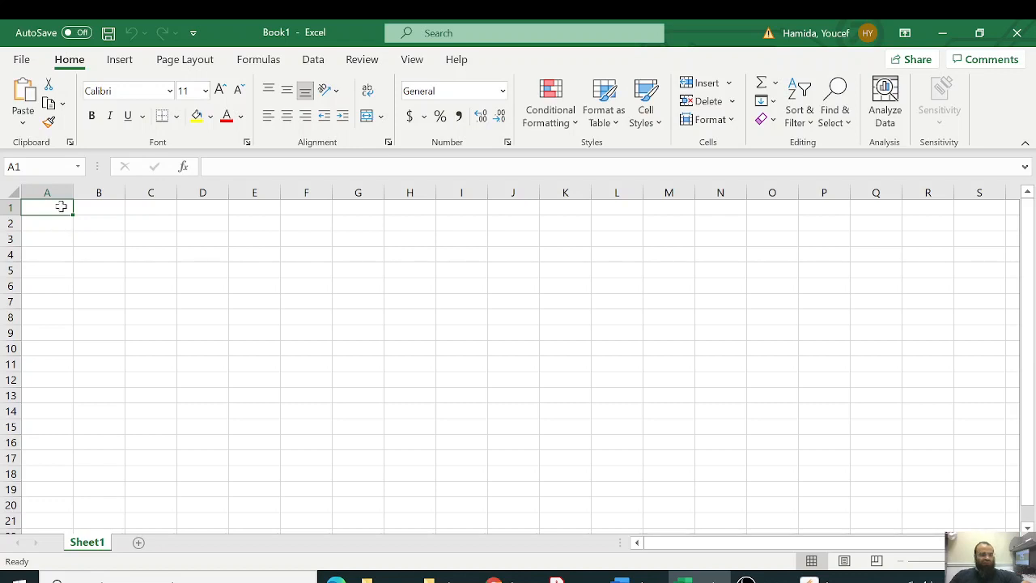
right_click(69, 208)
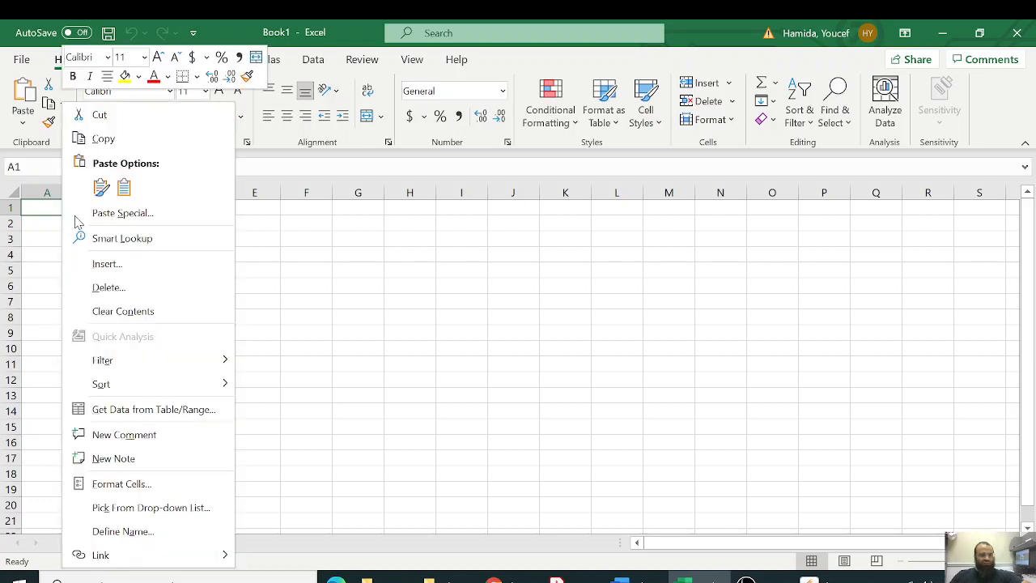
left_click(124, 188)
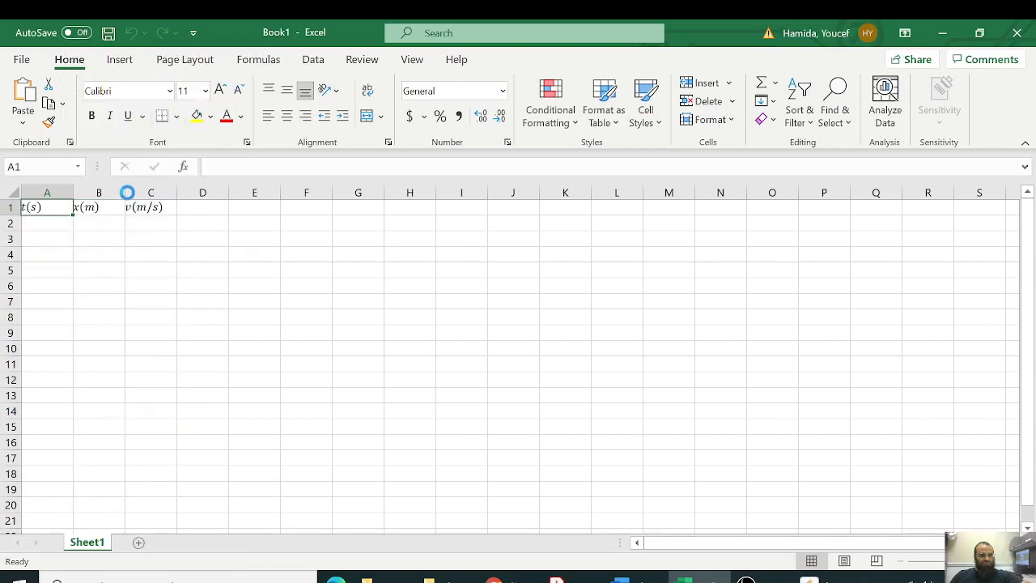
left_click(134, 291)
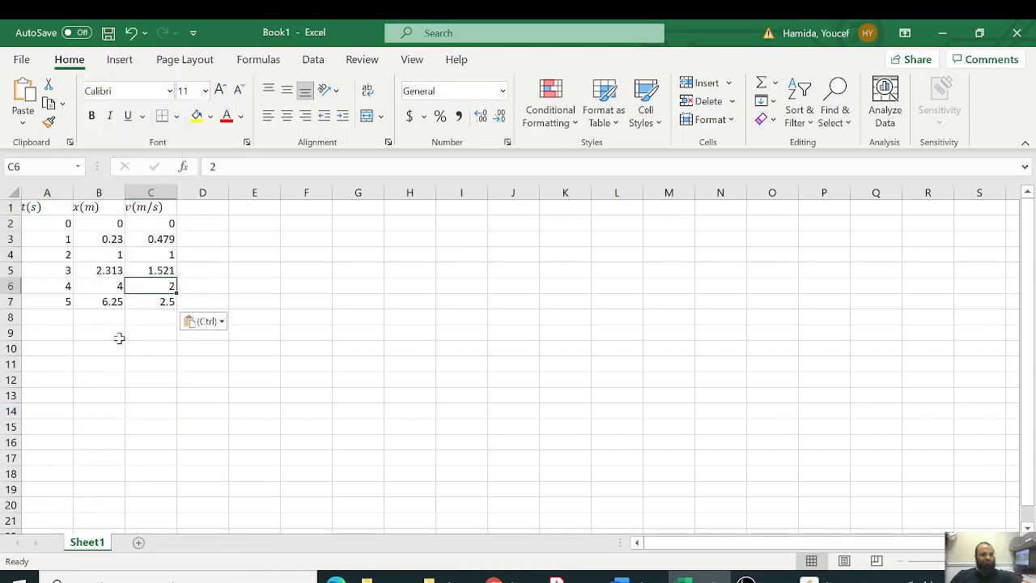
Move the velocity column with its v(m/s) heading from C1:C7 to E1:E7
mouse_move(166, 209)
left_mouse_down()
mouse_move(167, 272)
mouse_move(169, 205)
left_mouse_up()
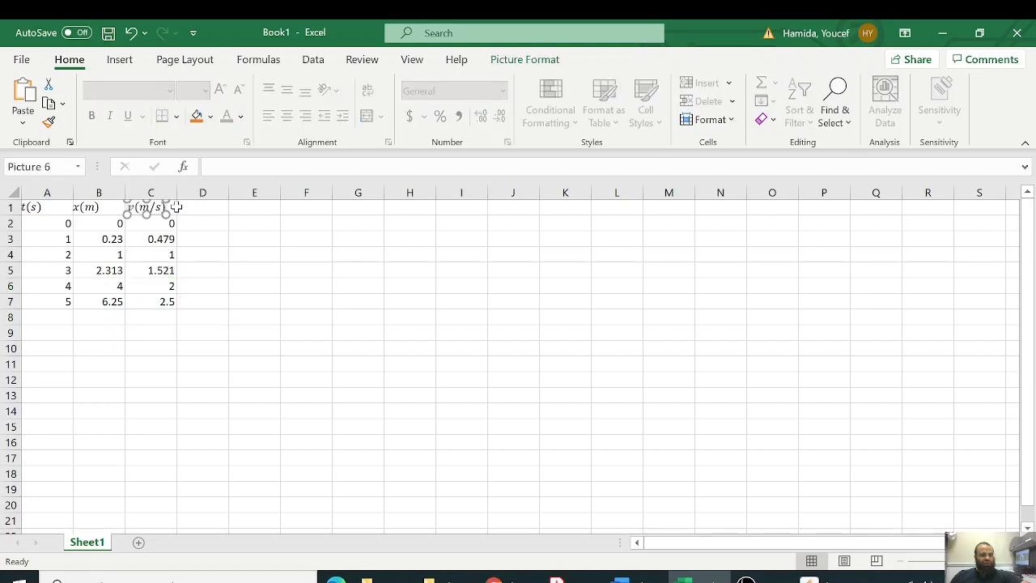
left_click_drag(154, 301, 158, 212)
key("ctrl+c")
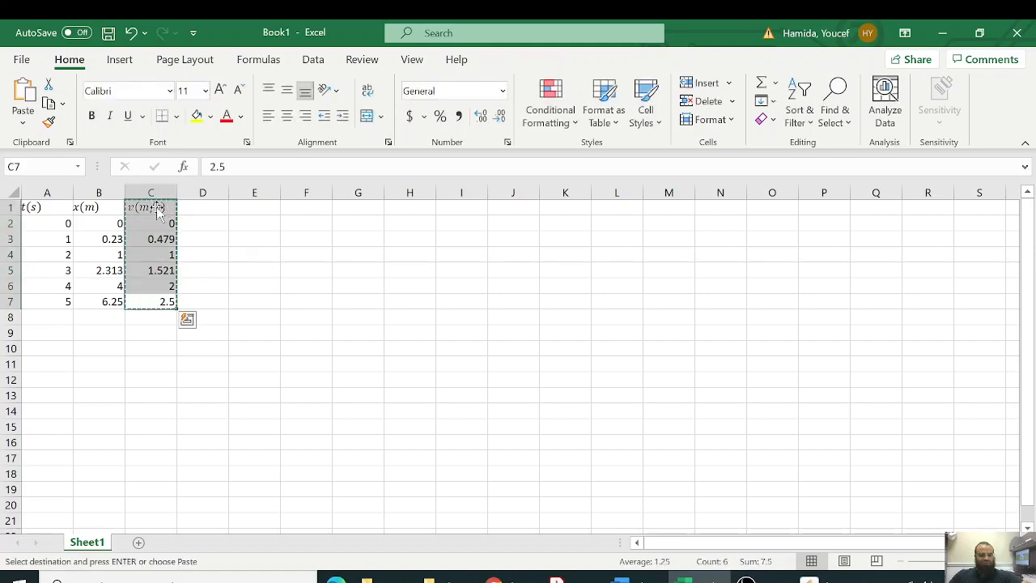
left_click(247, 207)
key("ctrl+v")
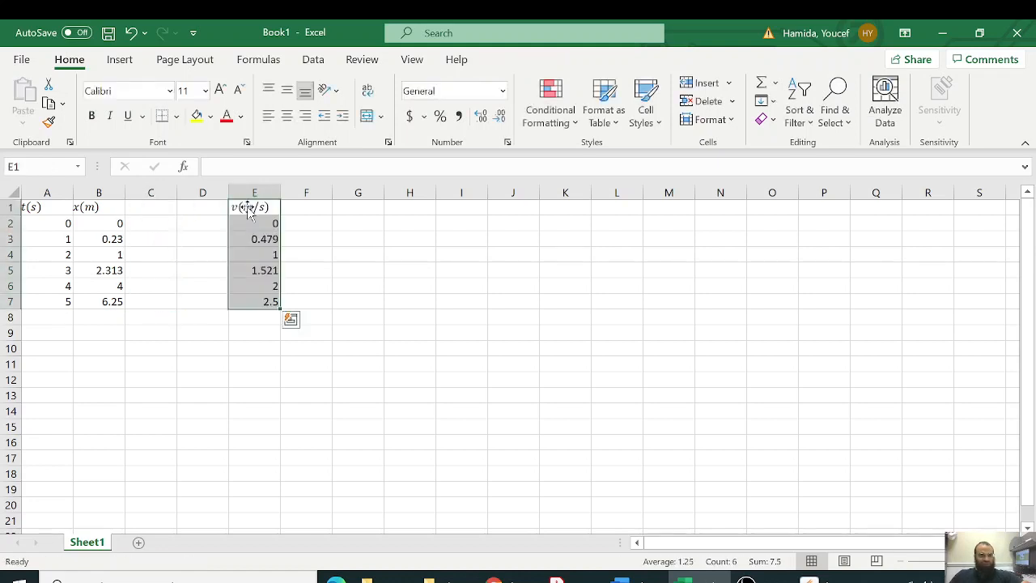
Move the time column with its t(s) heading from A1:A7 to D1:D7, beside the velocity data
left_click_drag(51, 302, 51, 207)
key("ctrl+c")
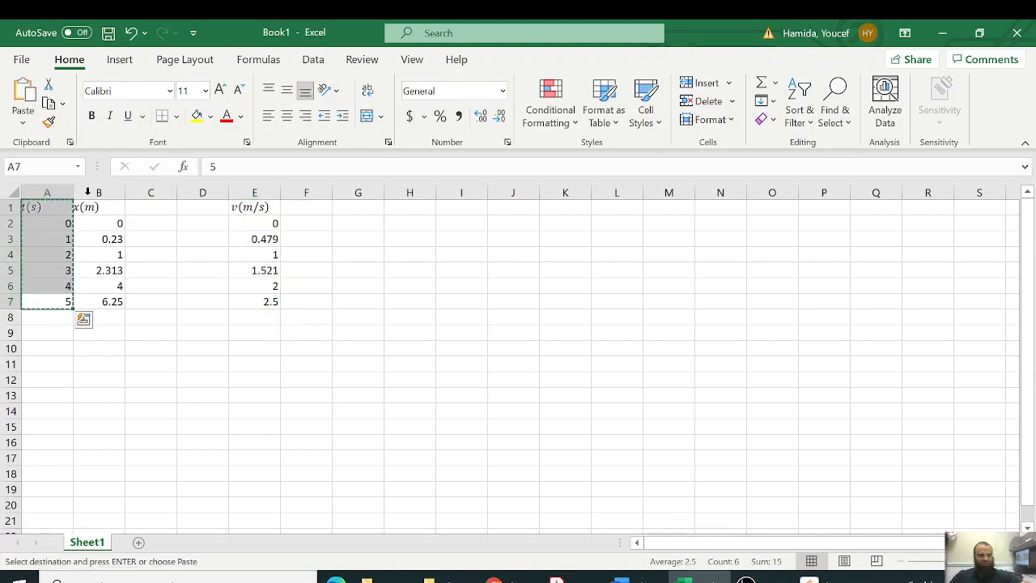
left_click(196, 205)
key("ctrl+v")
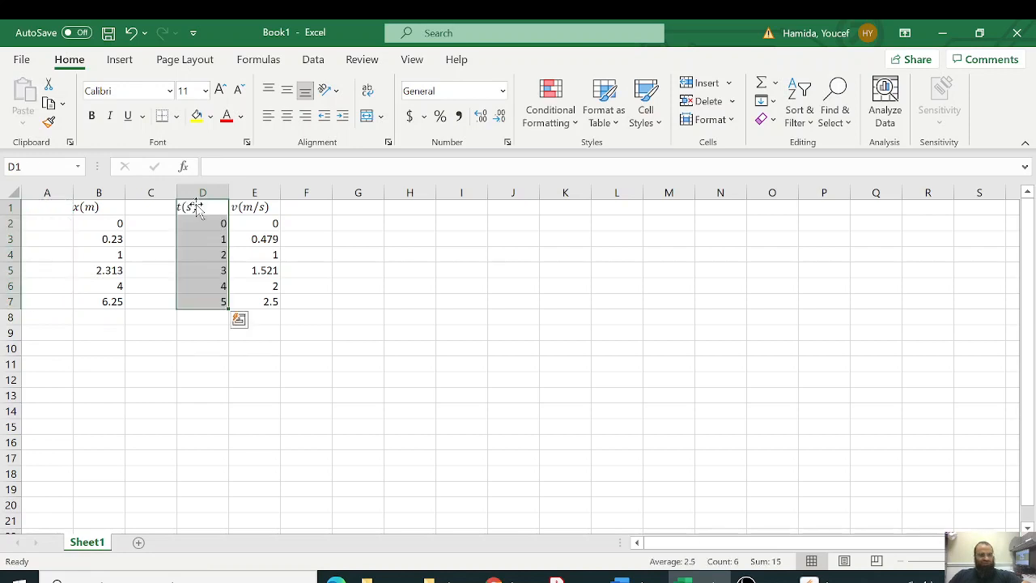
Copy the time column in D1:D7 into A1:A7, beside the position data
left_click(50, 209)
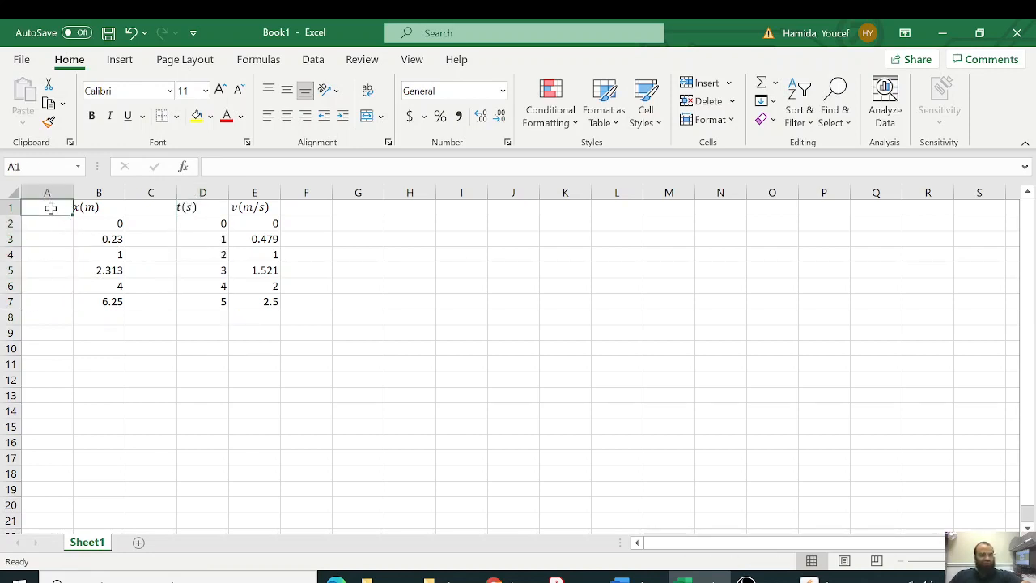
left_click_drag(199, 295, 202, 208)
key("ctrl+c")
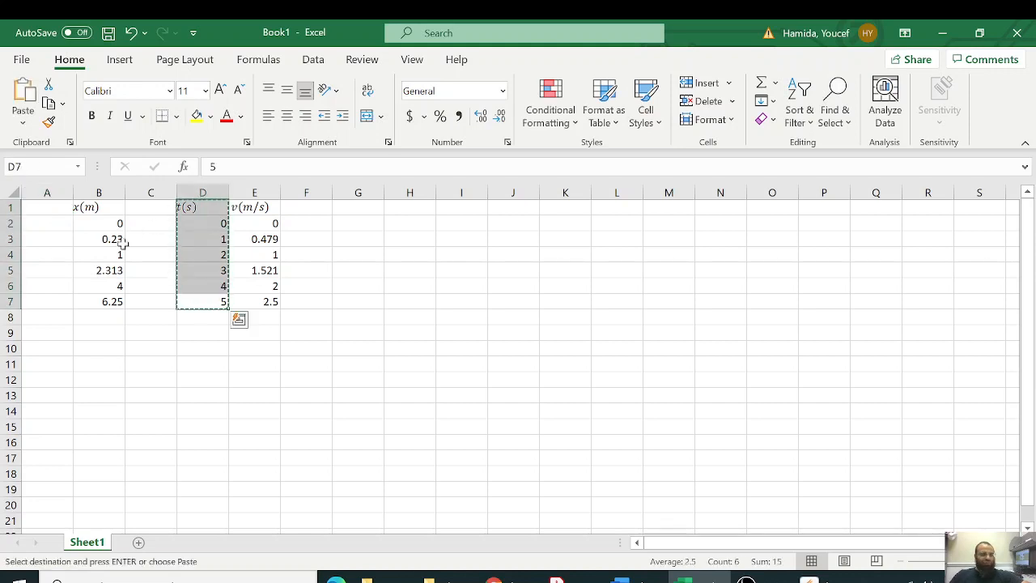
left_click(42, 208)
key("ctrl+v")
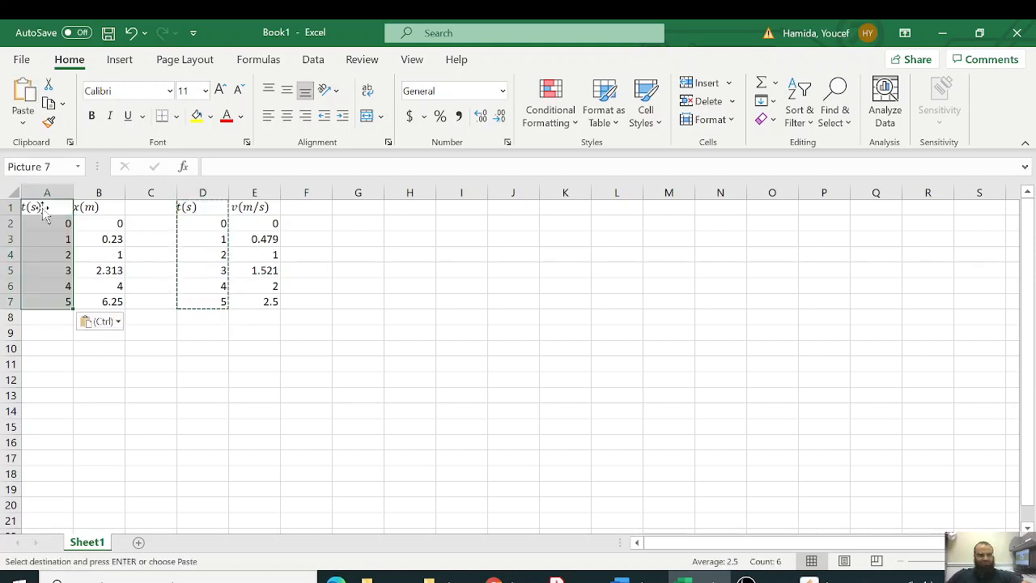
left_click(192, 350)
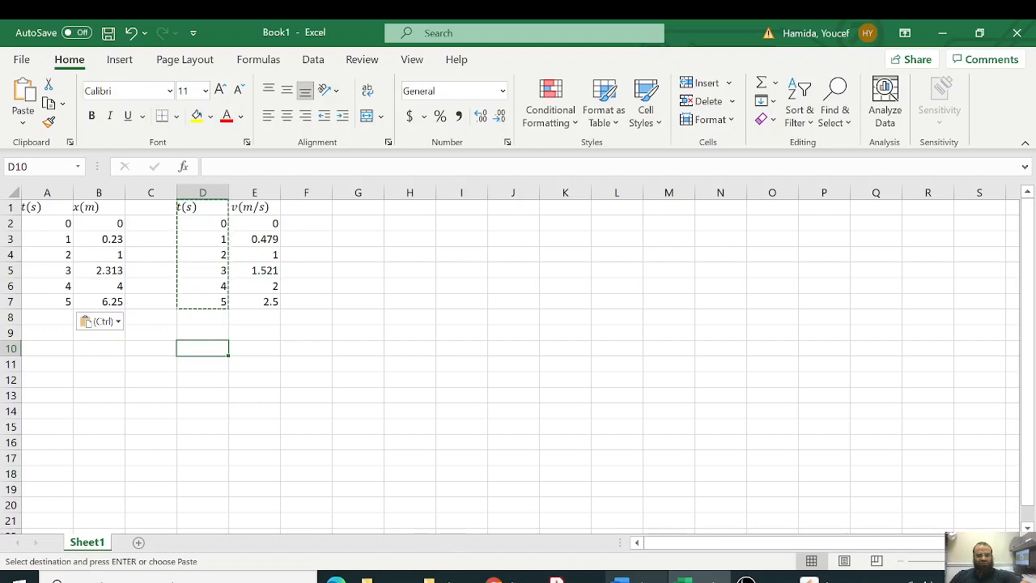
Check in the Word handout's part b which quantities go on the plot's axes, and return to the Excel workbook
left_click(620, 579)
left_click(435, 464)
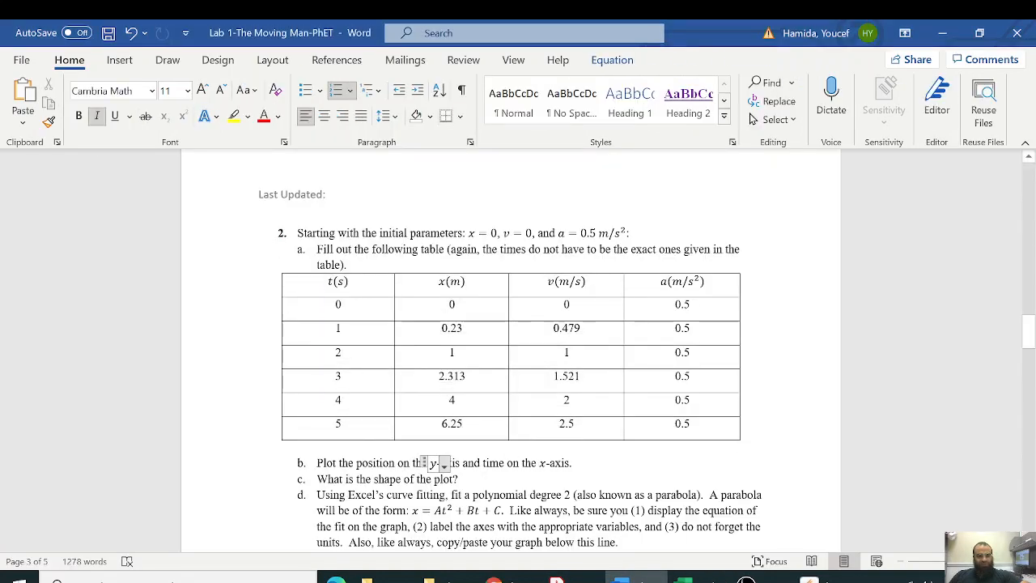
left_click(490, 464)
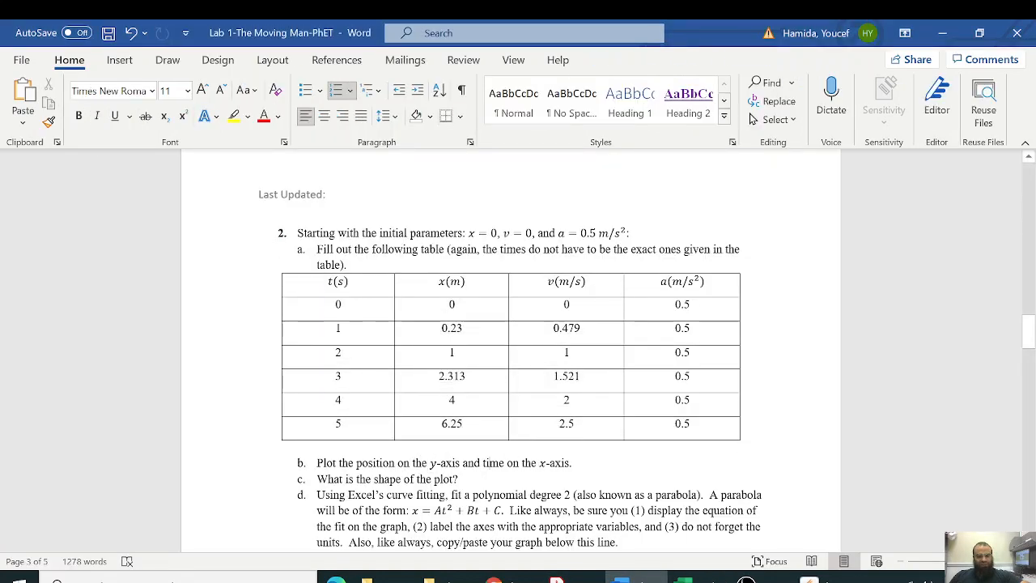
left_click(809, 580)
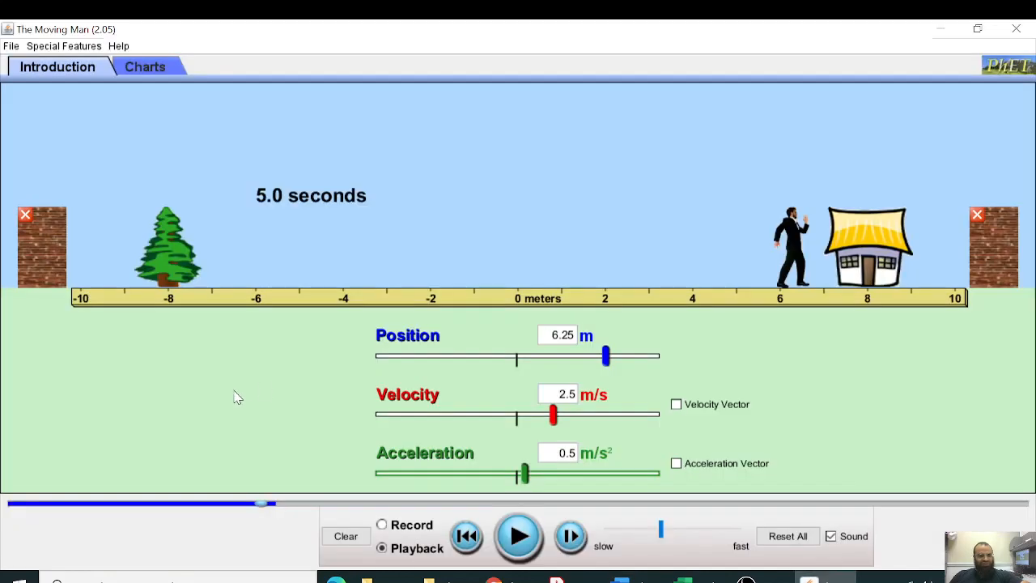
left_click(686, 580)
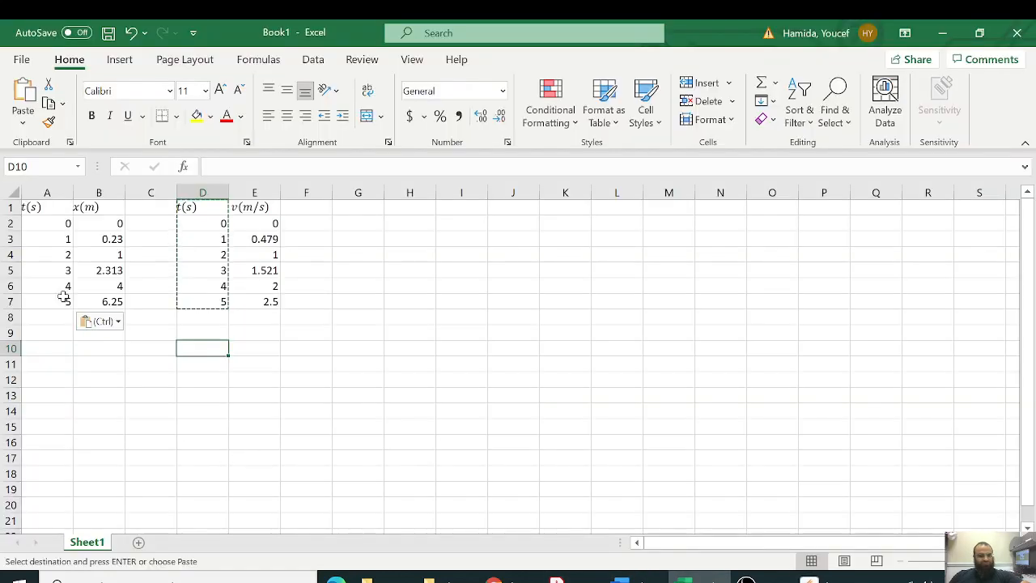
Insert a markers-only scatter chart of the time and position data in A1:B7, and add axis titles to it
left_click_drag(38, 300, 97, 206)
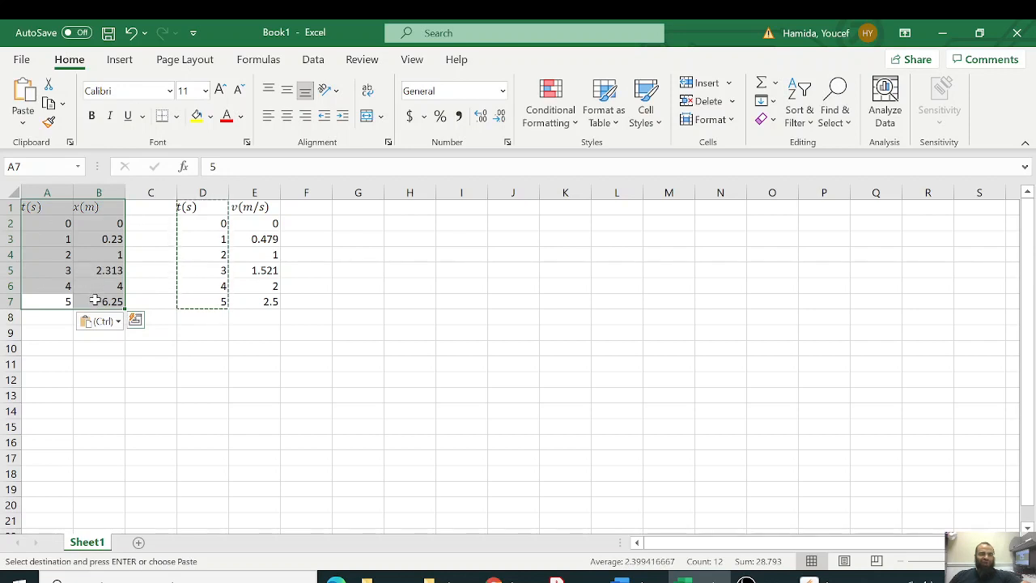
left_click(118, 67)
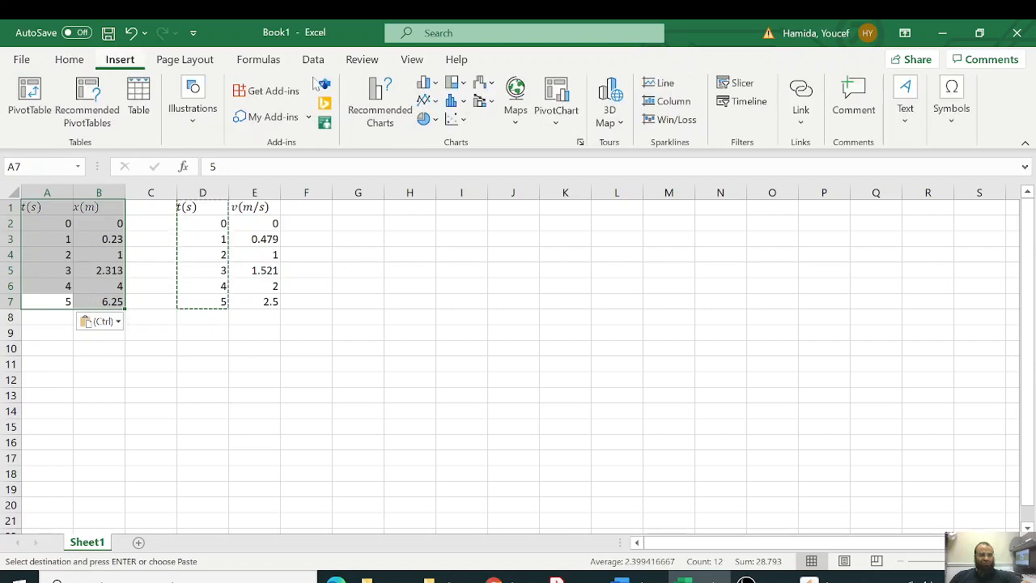
left_click(458, 119)
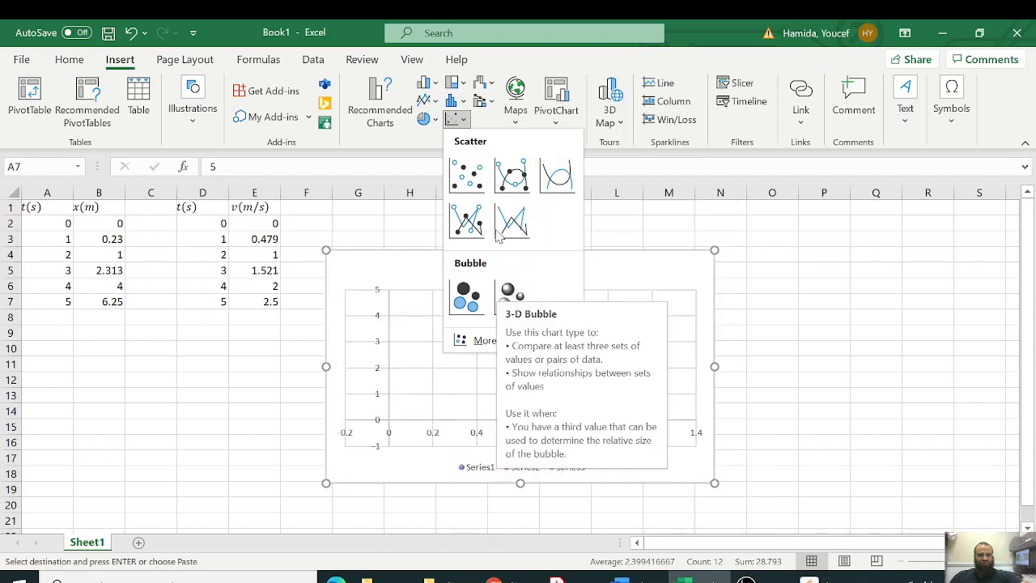
left_click(470, 178)
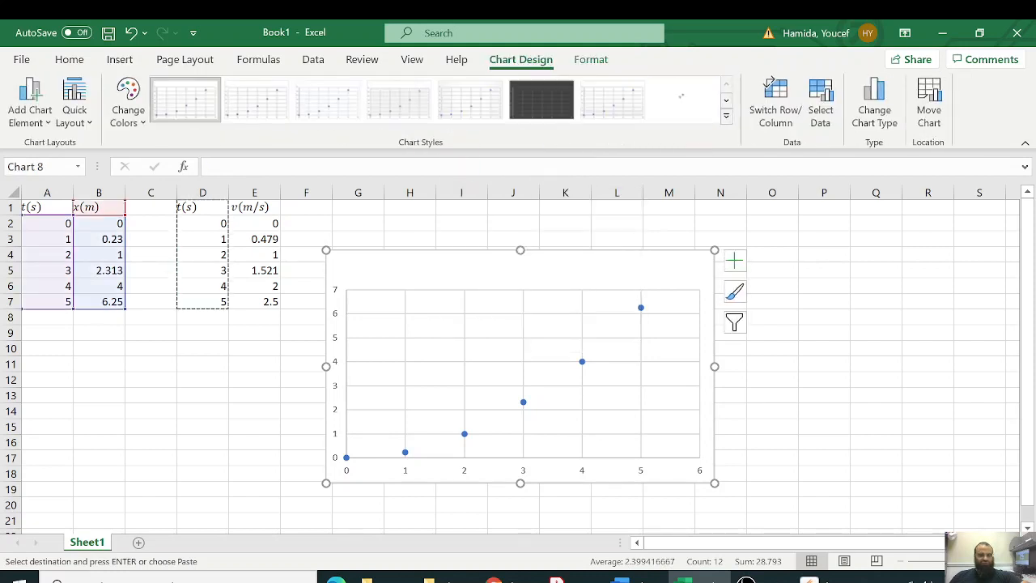
left_click(734, 260)
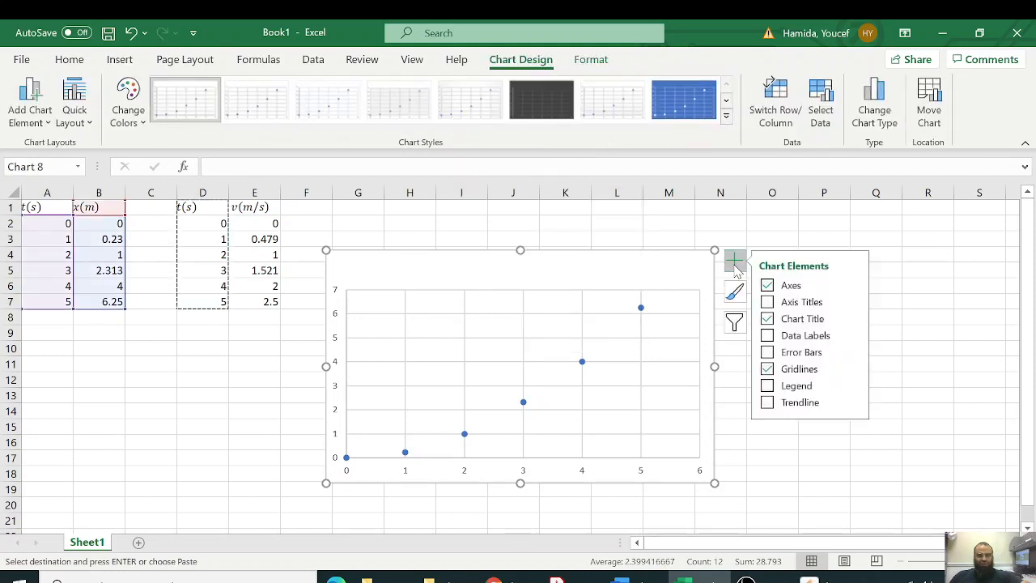
left_click(770, 303)
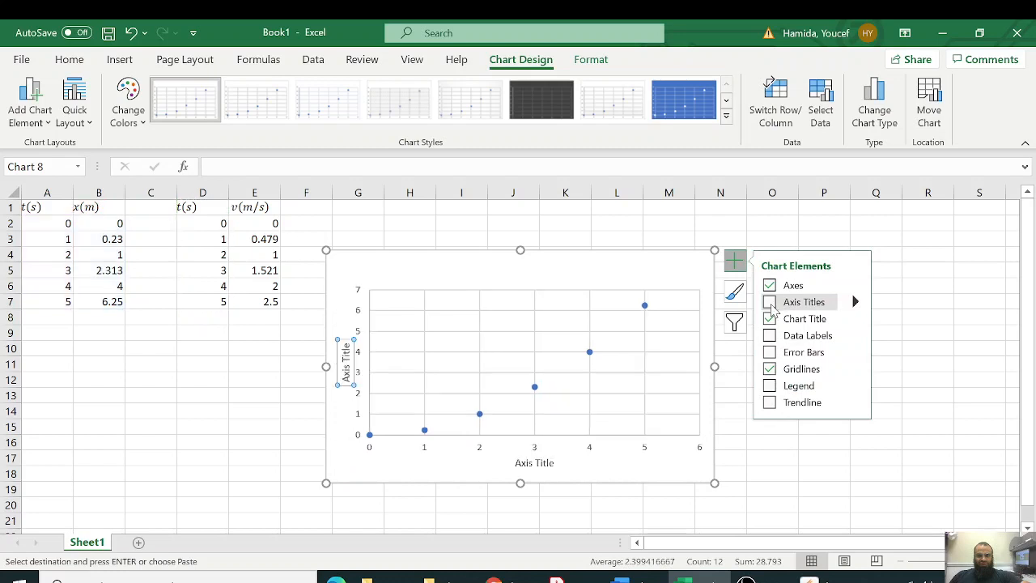
Set the scatter chart's horizontal axis title to "t(s)"
left_click(543, 463)
left_click(542, 463)
left_click_drag(515, 463, 555, 469)
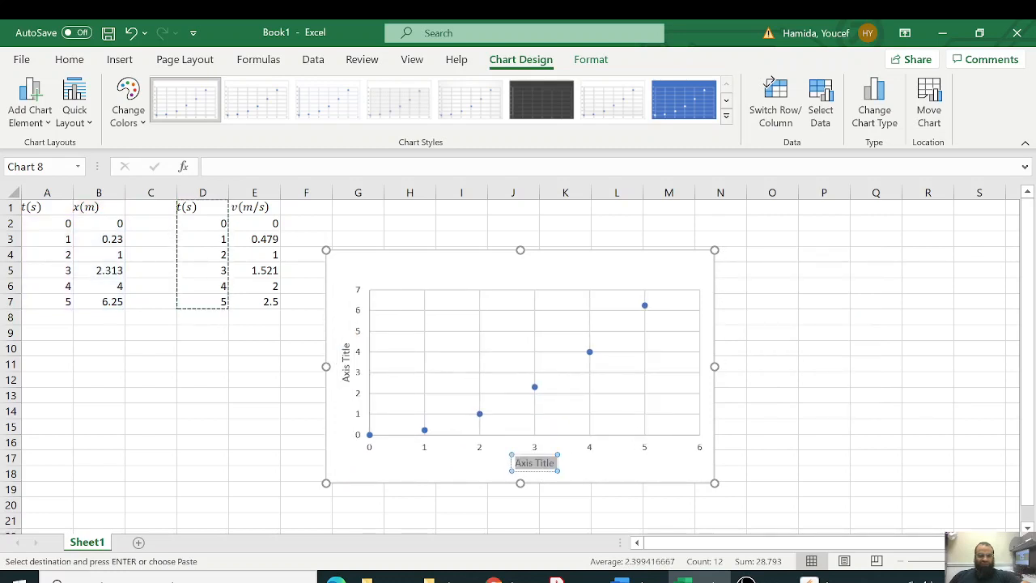
type("Time in")
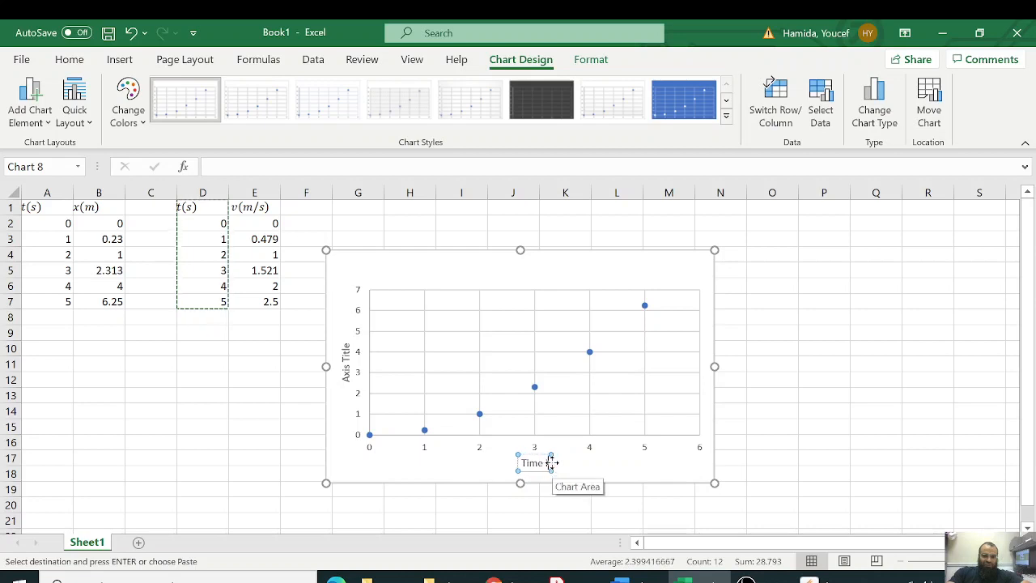
key("BackSpace")
key("BackSpace")
key("BackSpace")
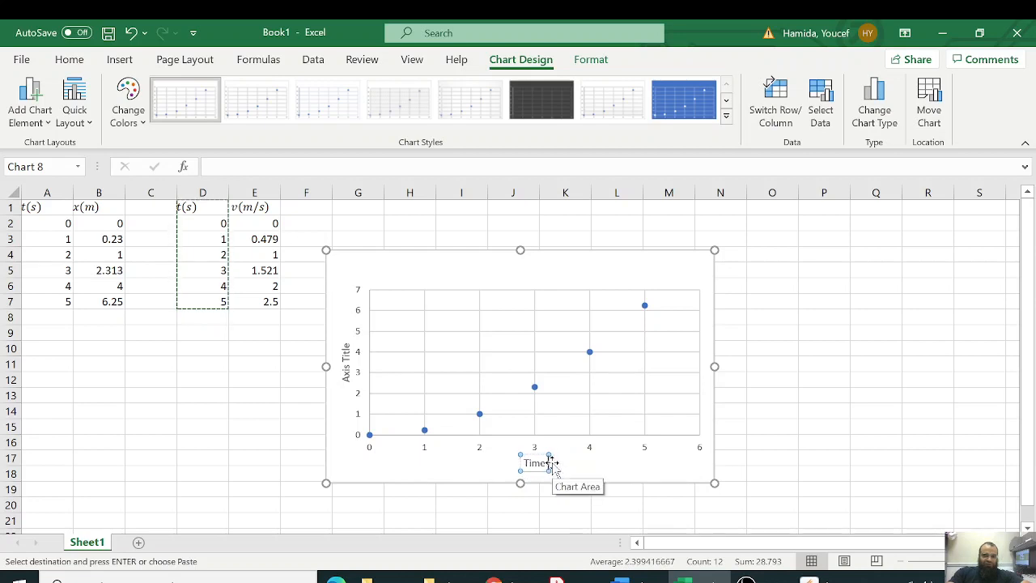
key("BackSpace")
key("BackSpace")
key("BackSpace")
key("BackSpace")
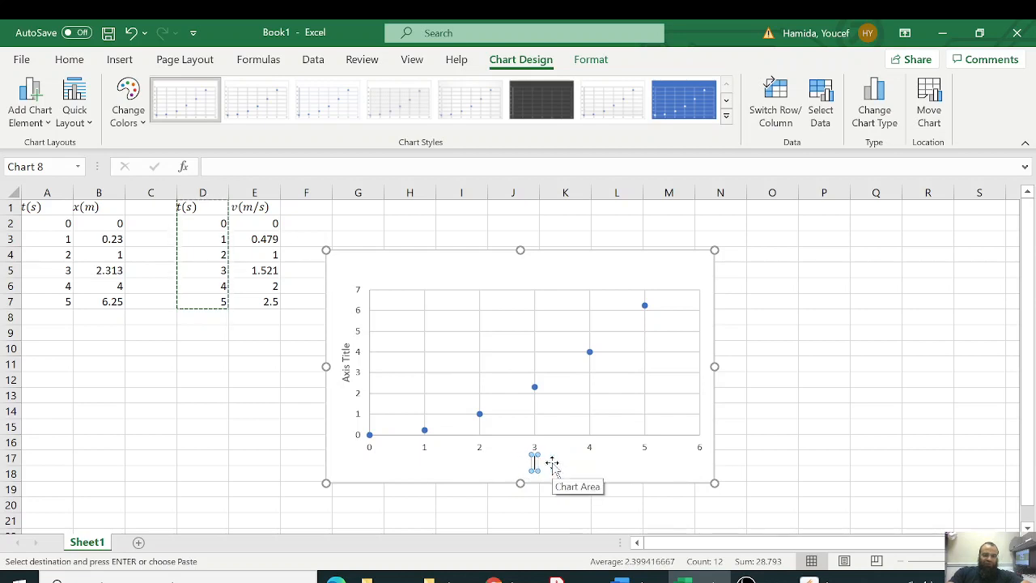
type("t(s)")
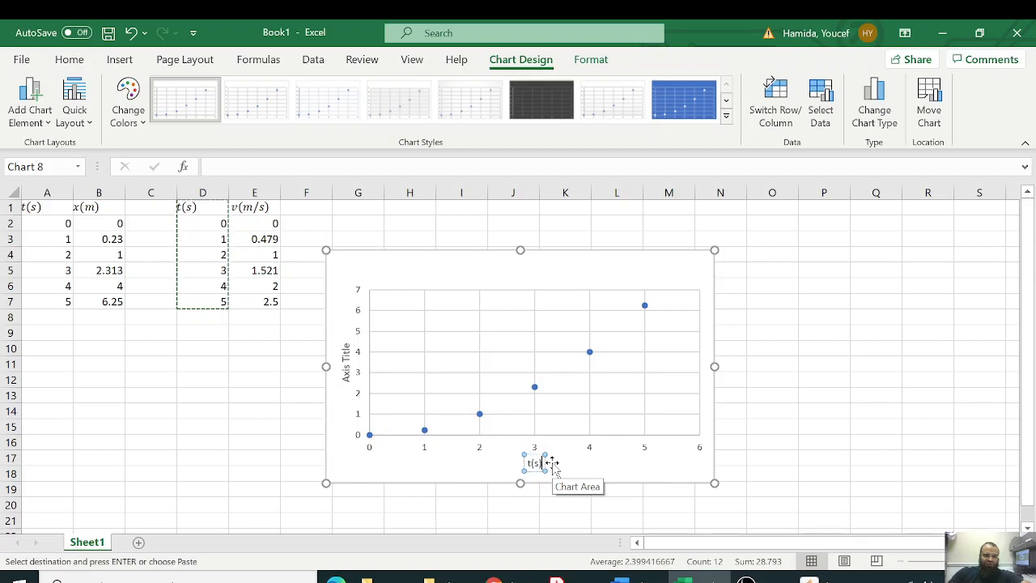
Set the scatter chart's vertical axis title to "x(m)"
left_click(347, 362)
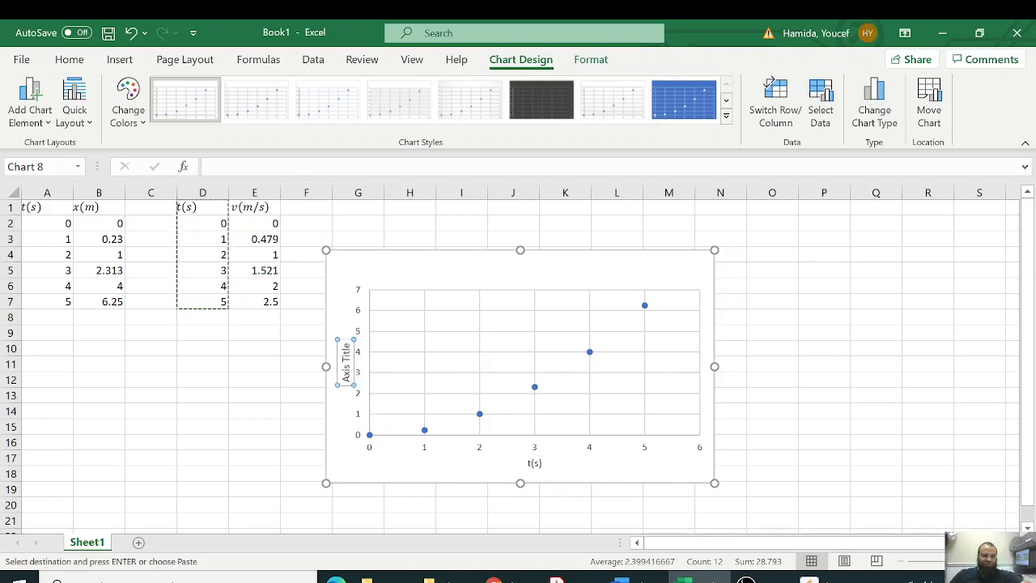
triple_click(346, 362)
type("x(m)")
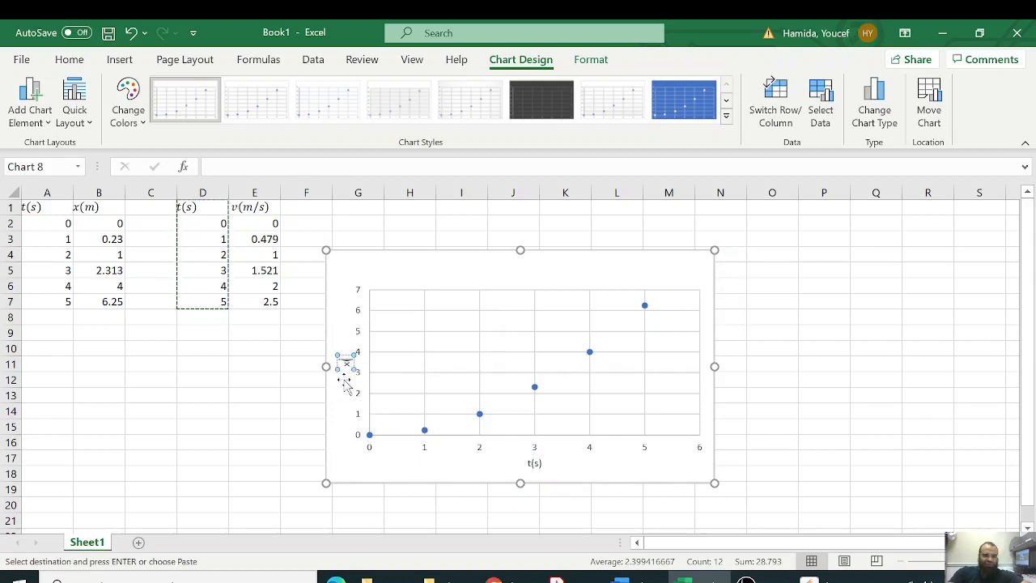
Title the chart "Position vs. Time"
left_click(519, 271)
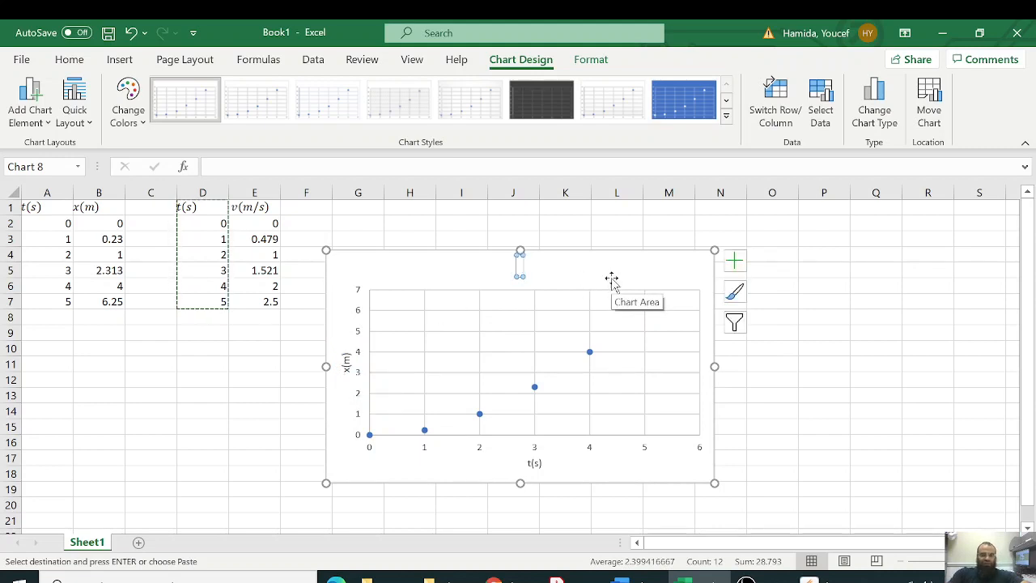
type("Posi")
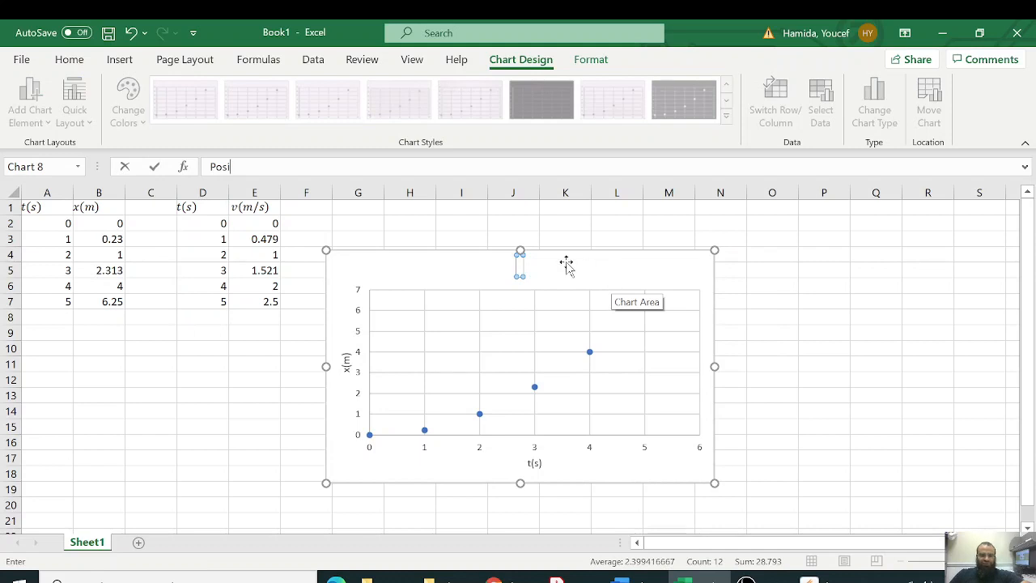
left_click(521, 268)
double_click(530, 268)
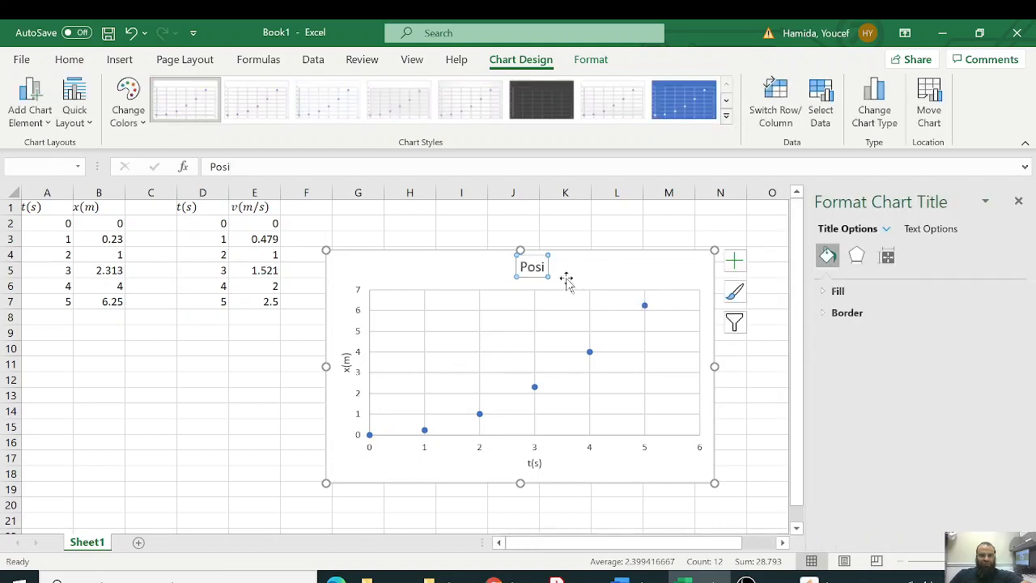
left_click(545, 269)
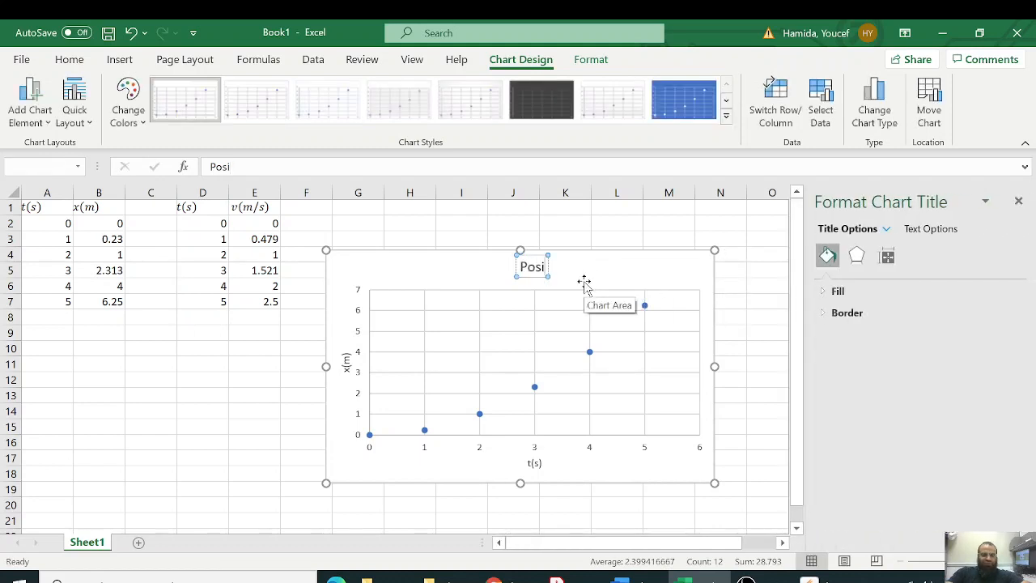
type("tion vs.")
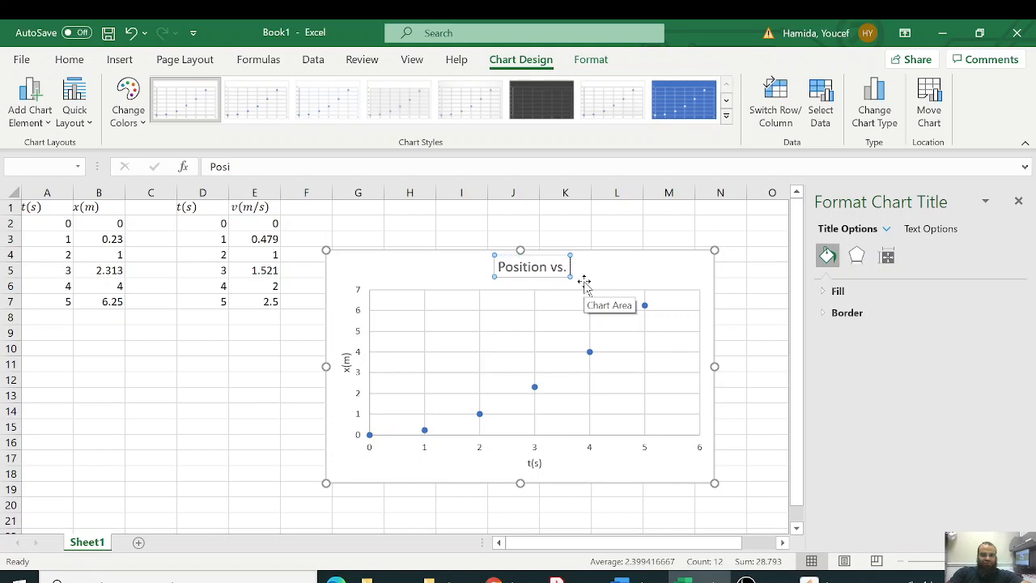
type(" Time")
left_click(652, 275)
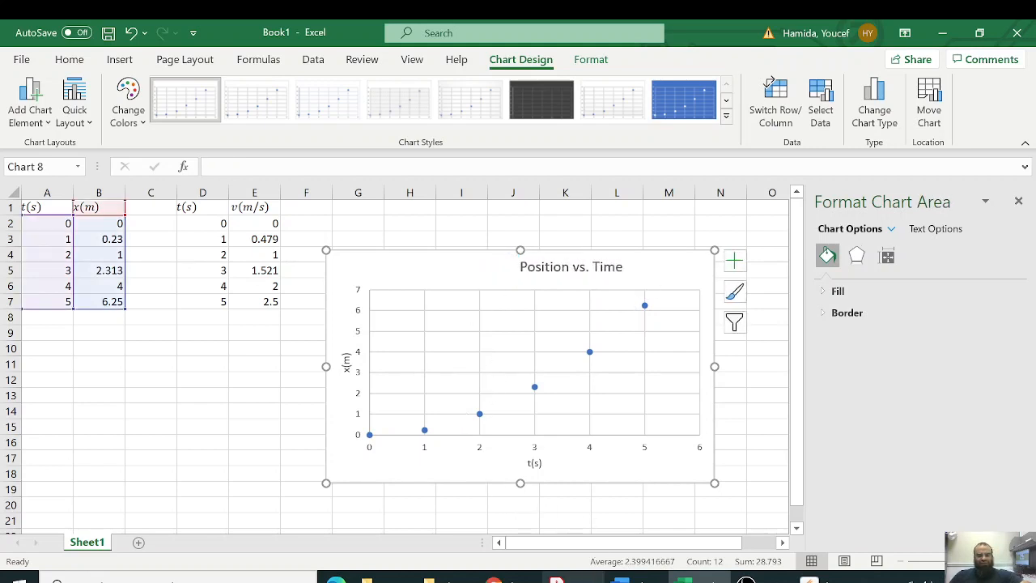
Read parts b to d of the Word handout for the curve-fitting instructions, and return to the Excel chart
left_click(620, 578)
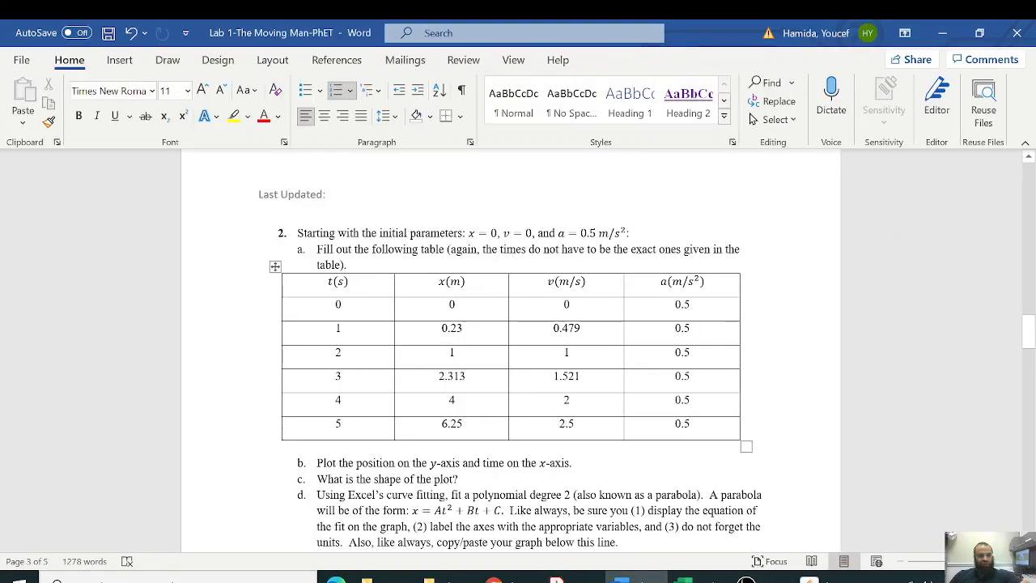
scroll(518, 348, "down", 3)
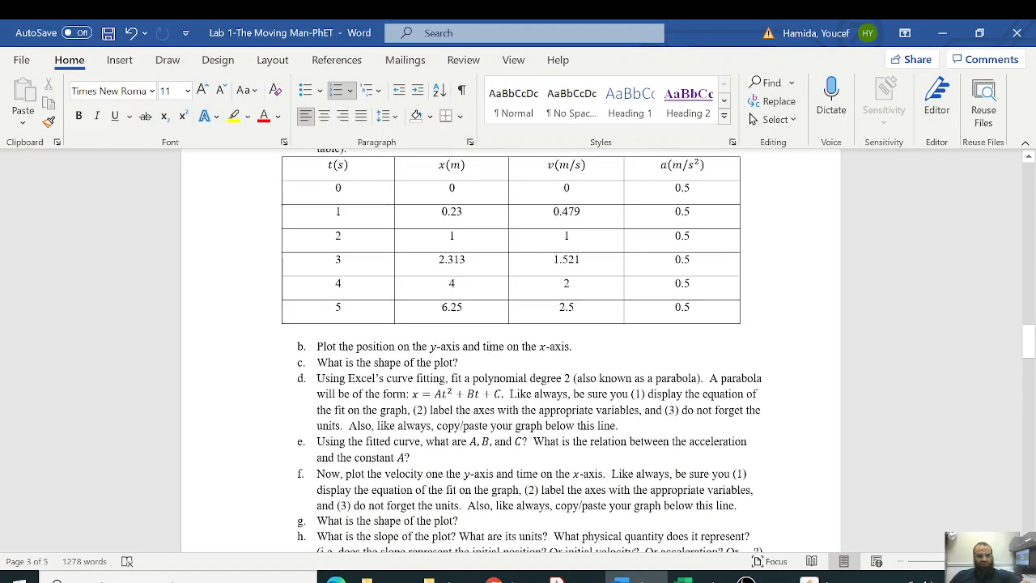
scroll(518, 349, "down", 1)
left_click(685, 578)
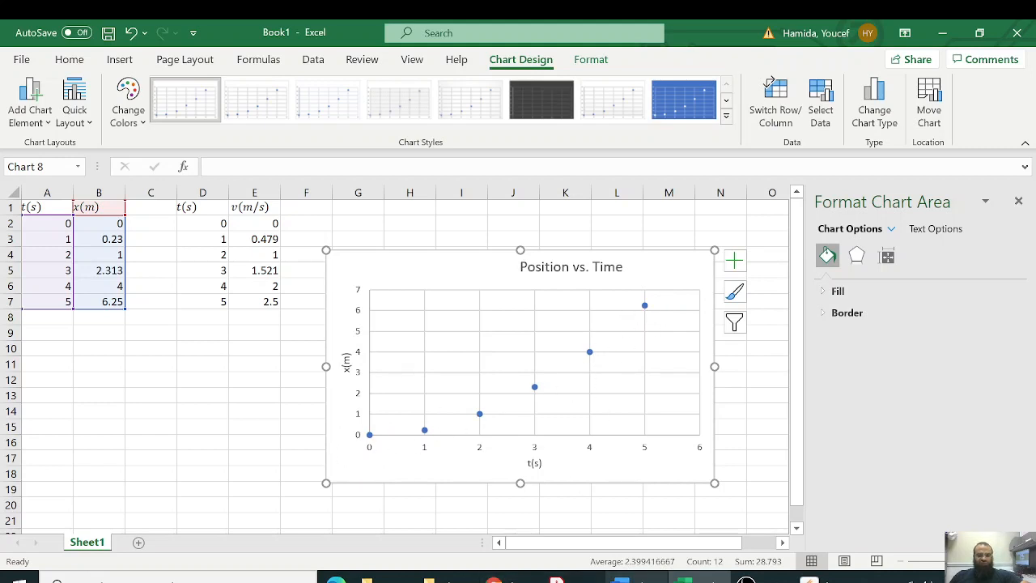
left_click(595, 567)
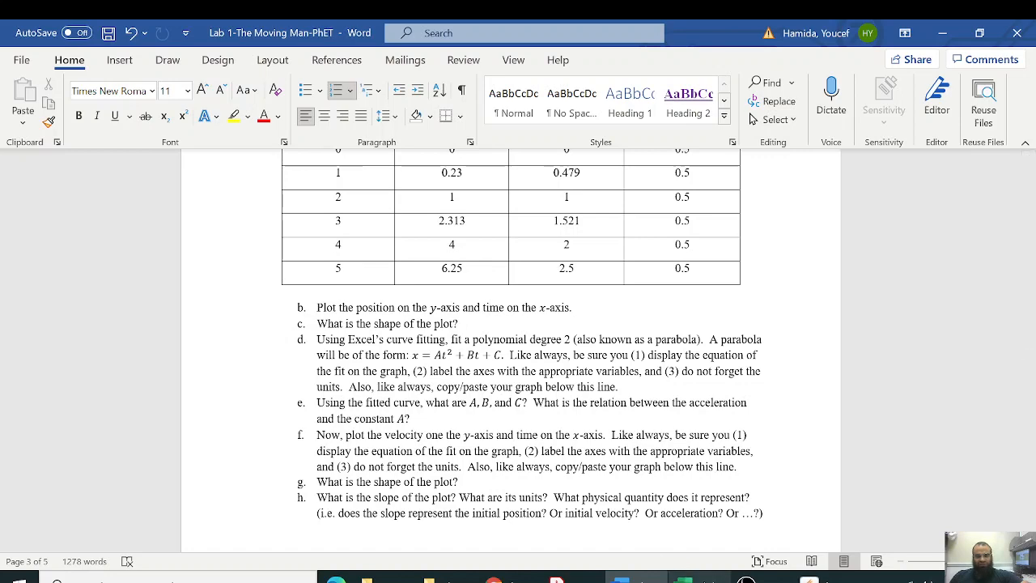
left_click(684, 578)
Try to fit a logarithmic trendline to the chart's position data
right_click(535, 389)
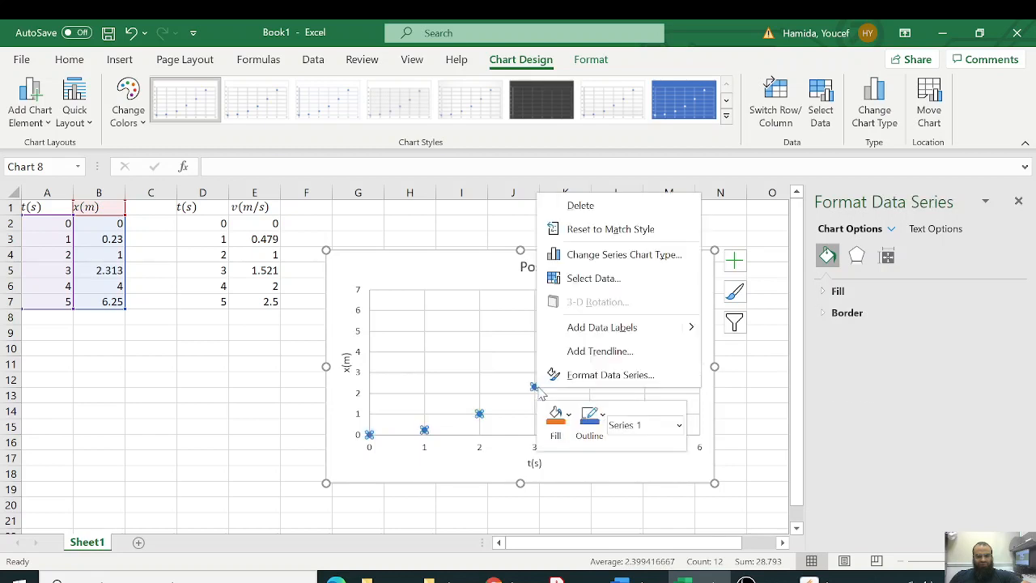
left_click(600, 350)
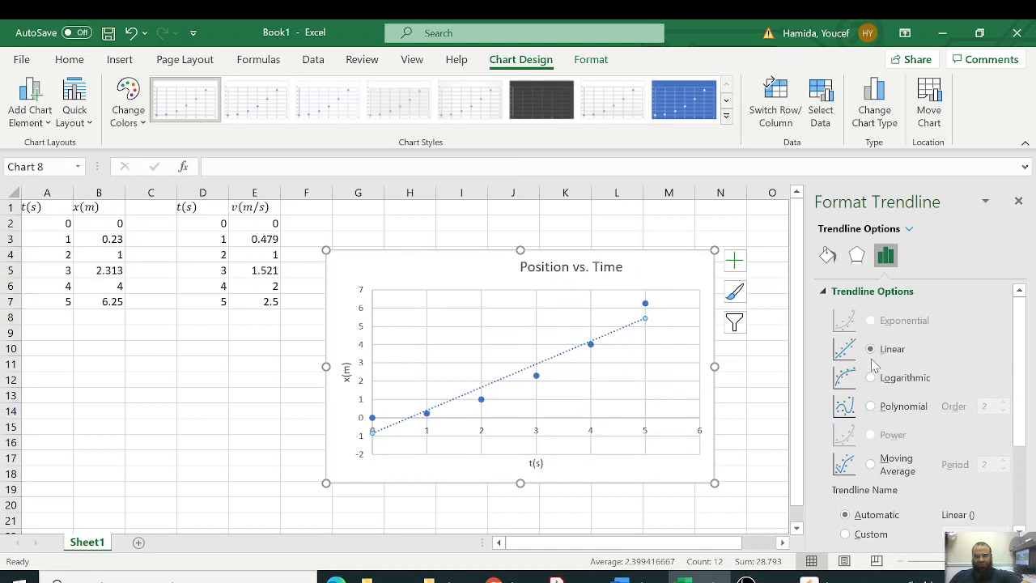
left_click(872, 379)
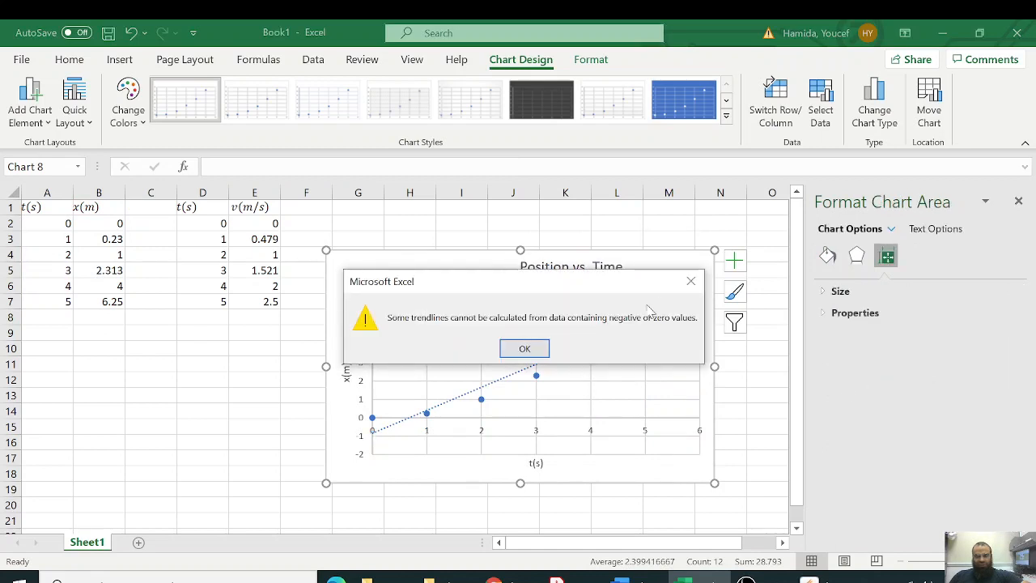
left_click(691, 281)
Add a polynomial trendline of order 2 to the chart's position data
right_click(534, 389)
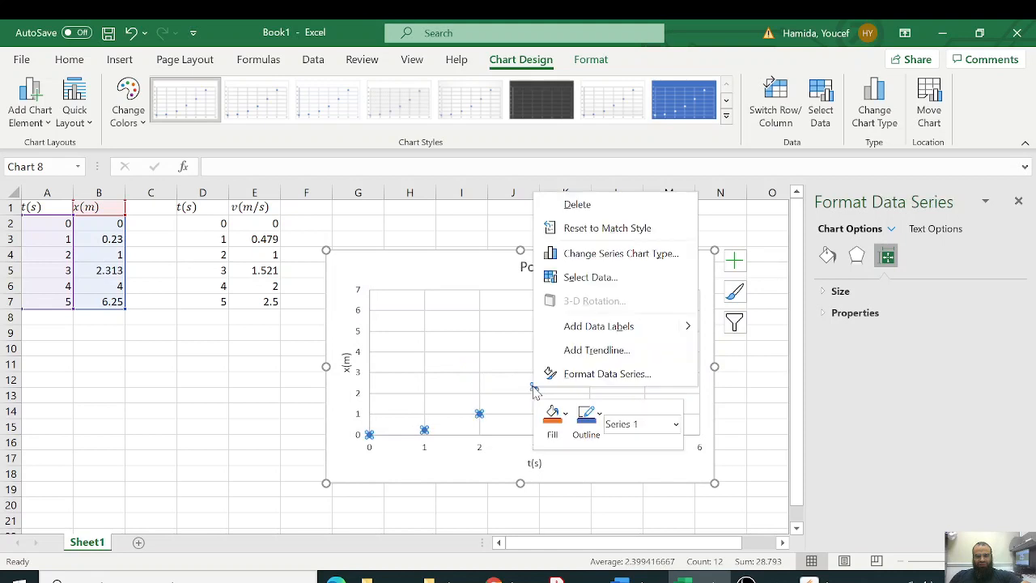
left_click(603, 350)
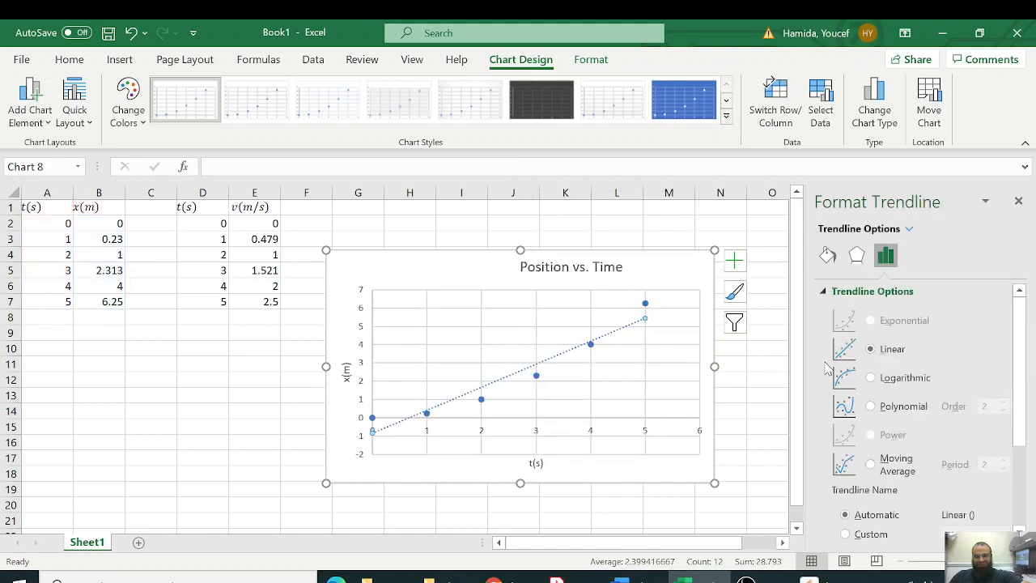
left_click(871, 406)
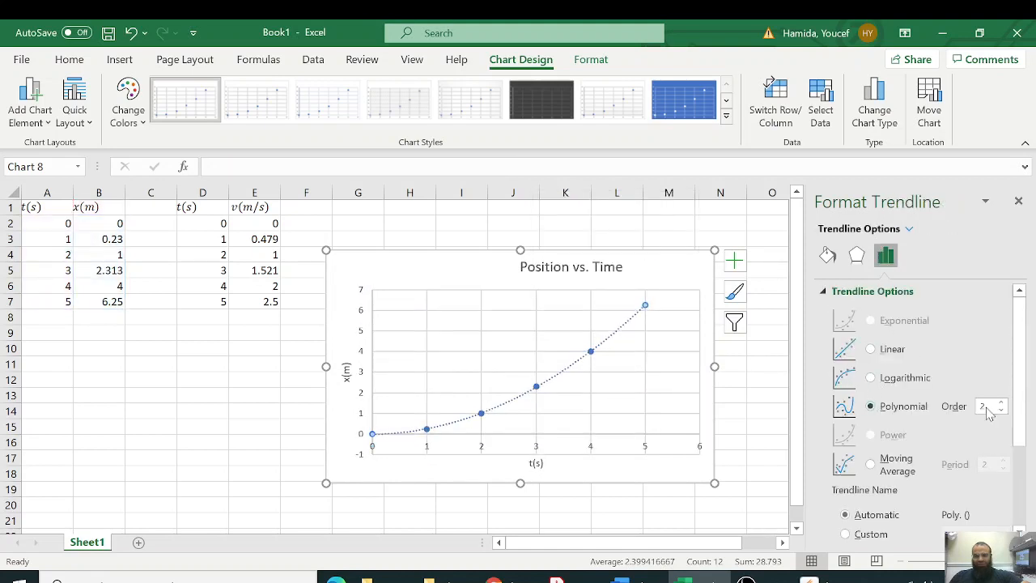
Try higher polynomial orders for the trendline and return it to order 2
left_click(1001, 403)
left_click(1001, 404)
left_click(1002, 403)
left_click(1001, 403)
left_click(1002, 410)
left_click(1001, 410)
left_click(1001, 411)
left_click(1001, 411)
Display the trendline's equation and R-squared value on the chart
scroll(959, 431, "down", 5)
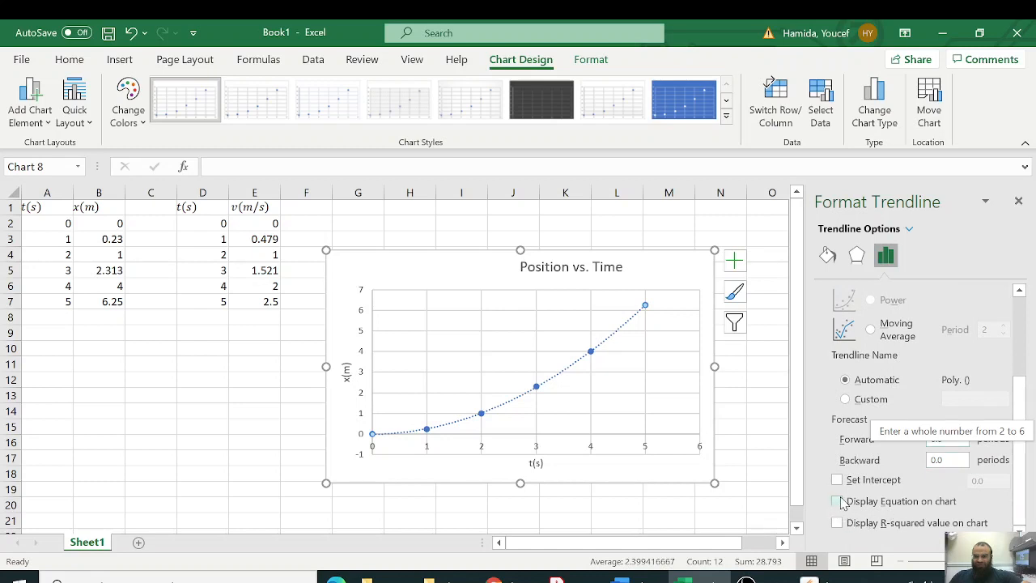
left_click(837, 501)
left_click(838, 523)
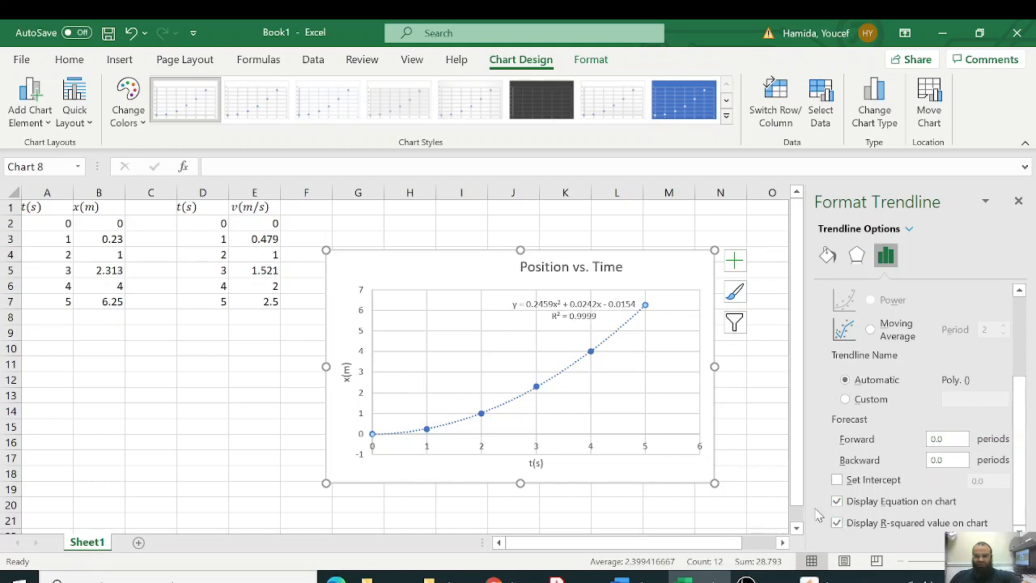
Move the trendline equation label left, clear of the curve, and enlarge its font to 10.5
left_click(591, 312)
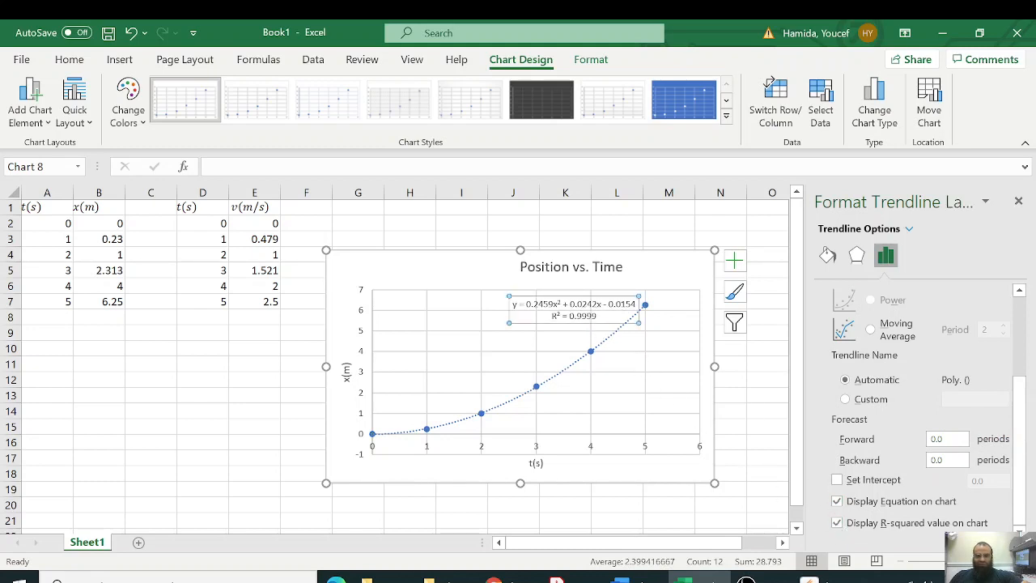
left_click_drag(547, 296, 476, 295)
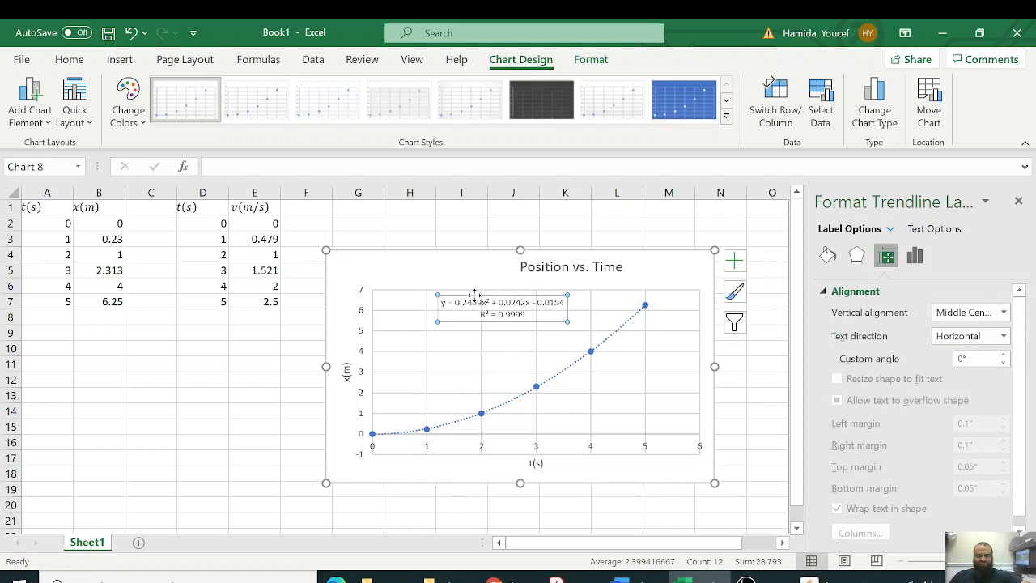
left_click(71, 63)
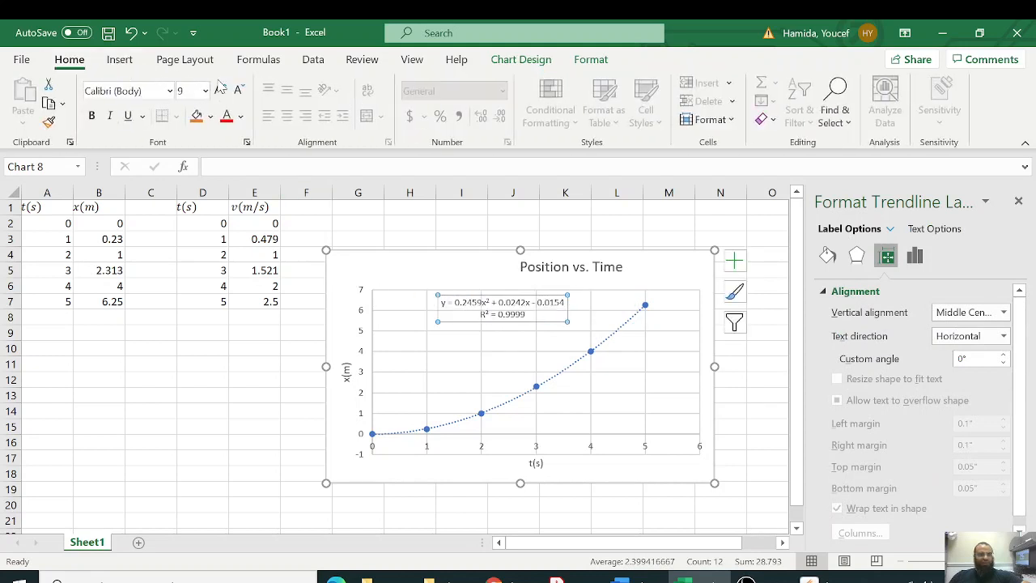
left_click(221, 95)
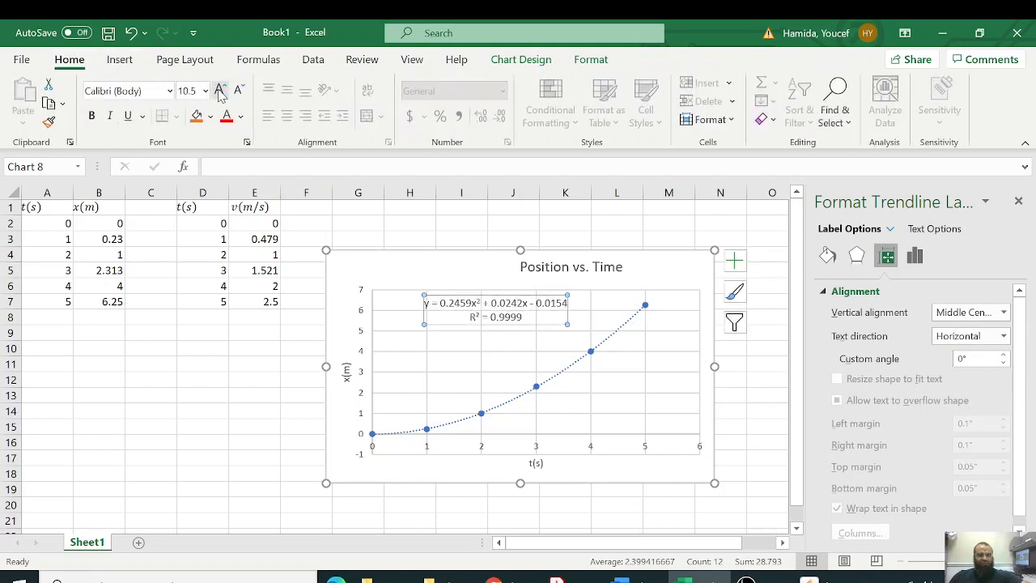
left_click(420, 273)
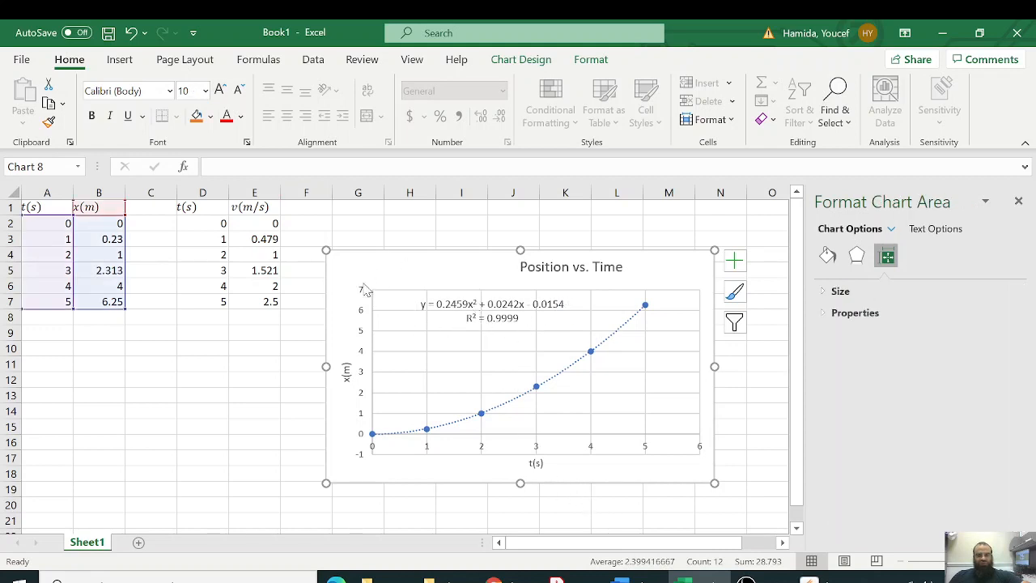
Format the vertical axis numbers in bold at font size 10
left_click(361, 316)
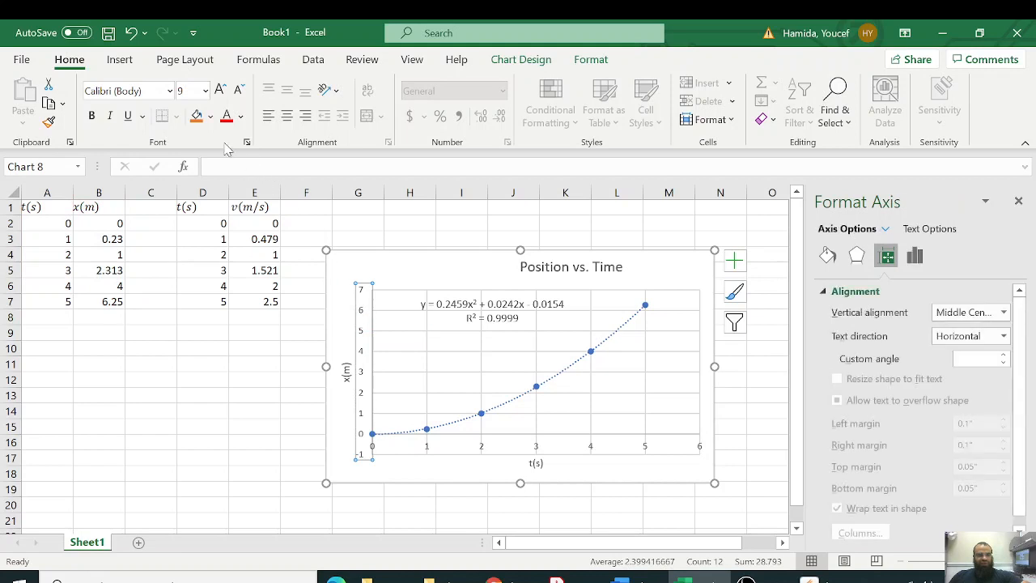
left_click(220, 89)
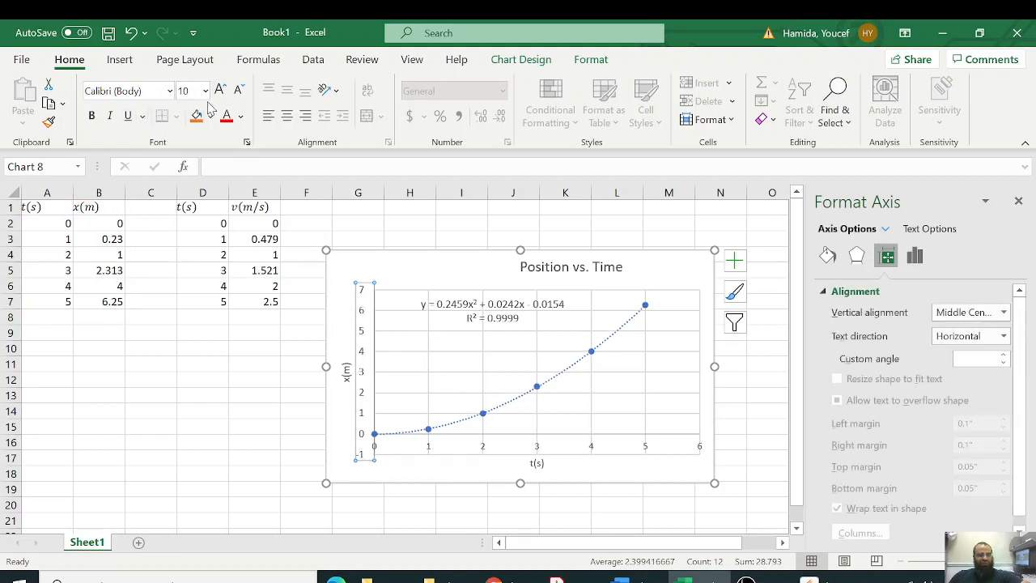
left_click(92, 115)
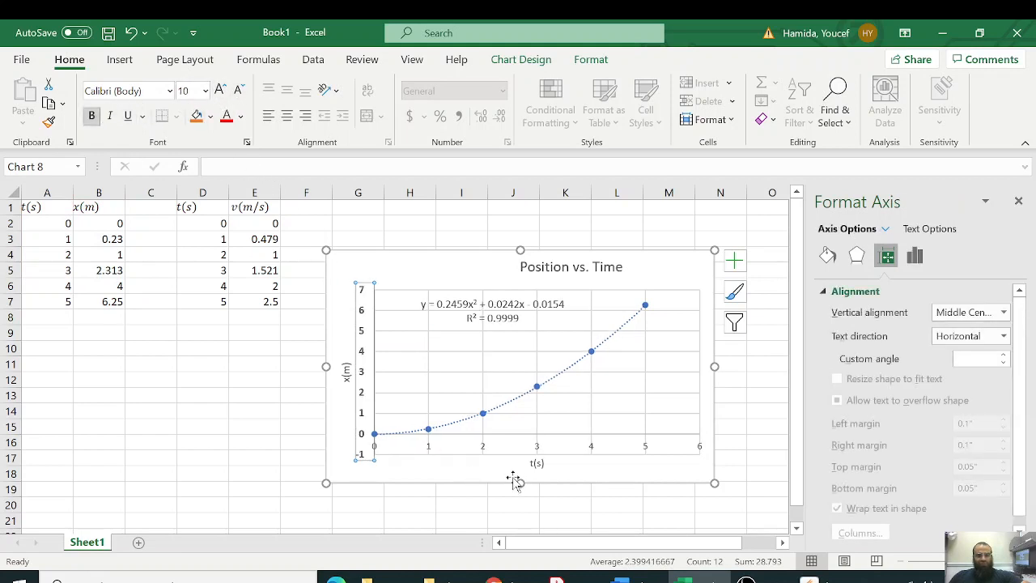
Format the horizontal axis numbers in bold at font size 10
left_click(536, 464)
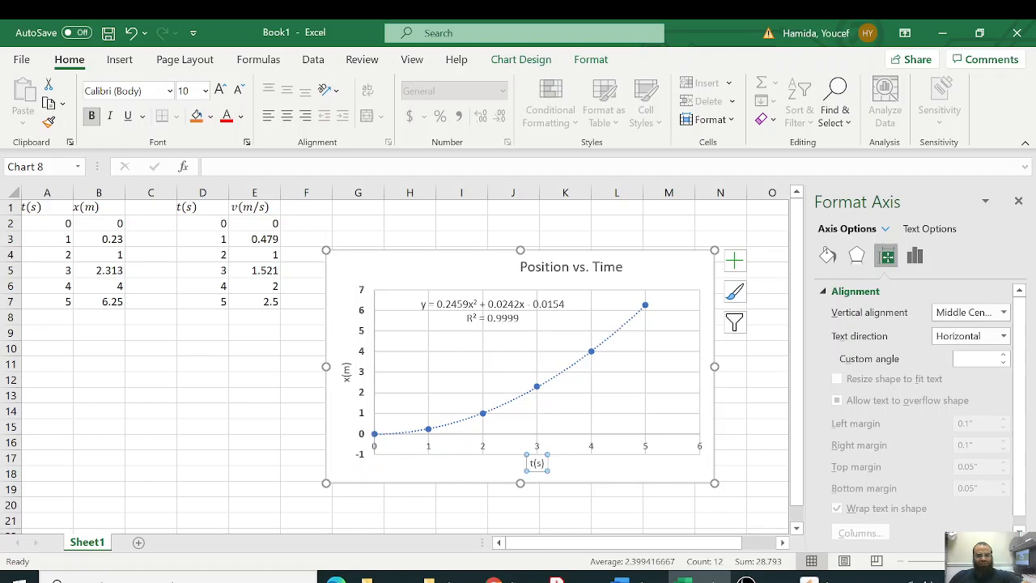
left_click(485, 448)
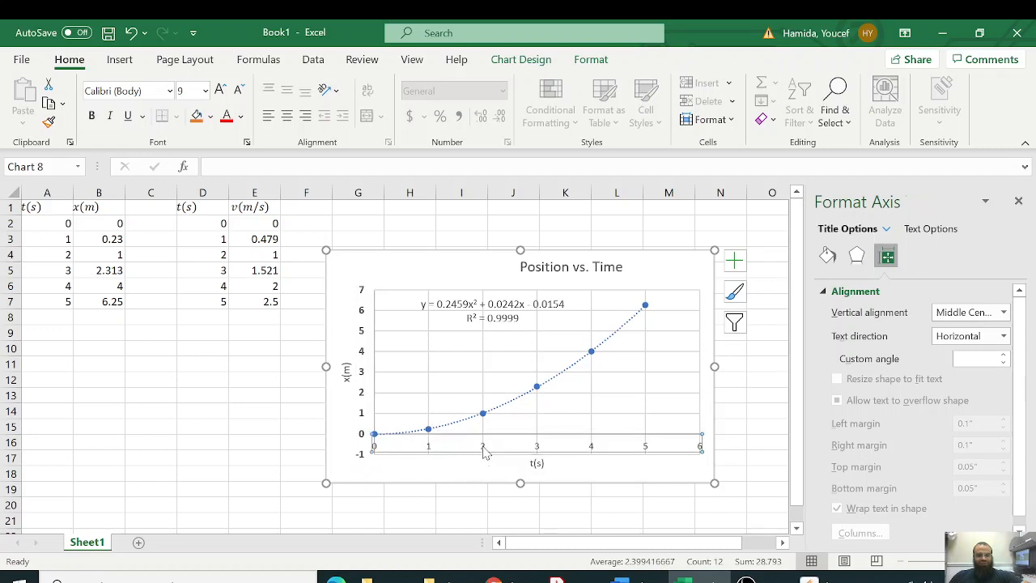
left_click(219, 89)
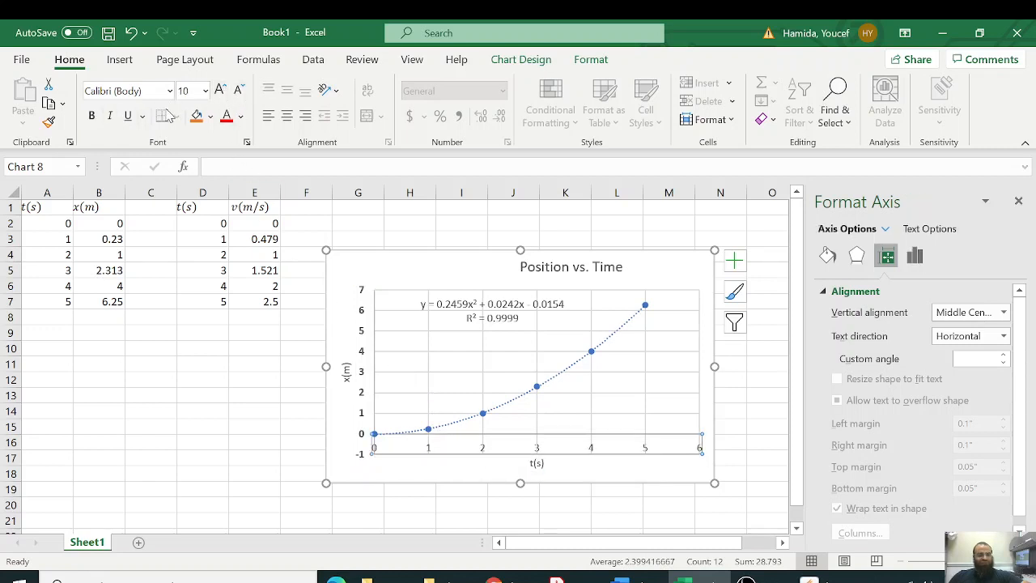
left_click(92, 116)
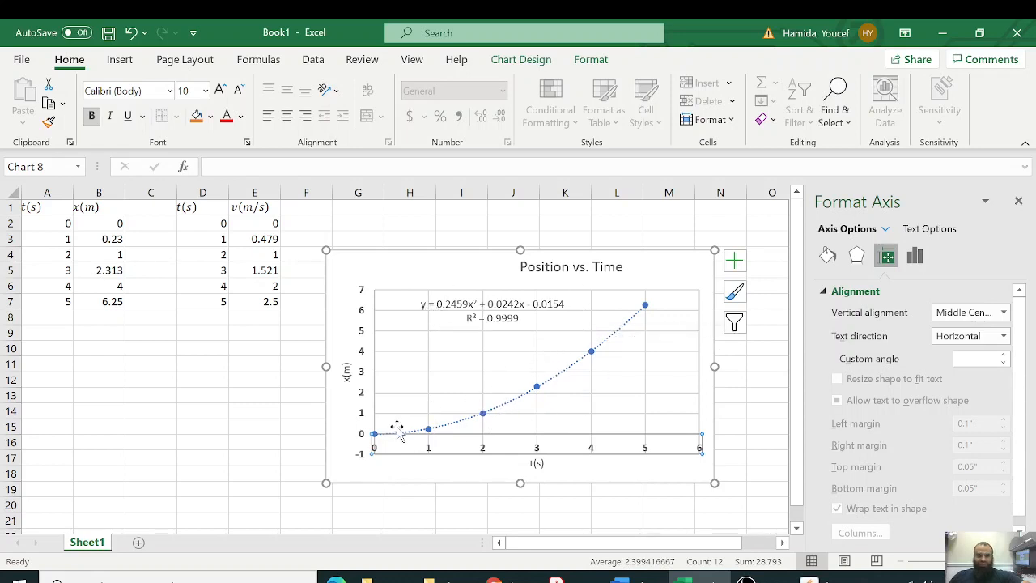
Copy the whole Position vs. Time chart and add a blank unnumbered line below part d in the Word lab document
left_click(371, 272)
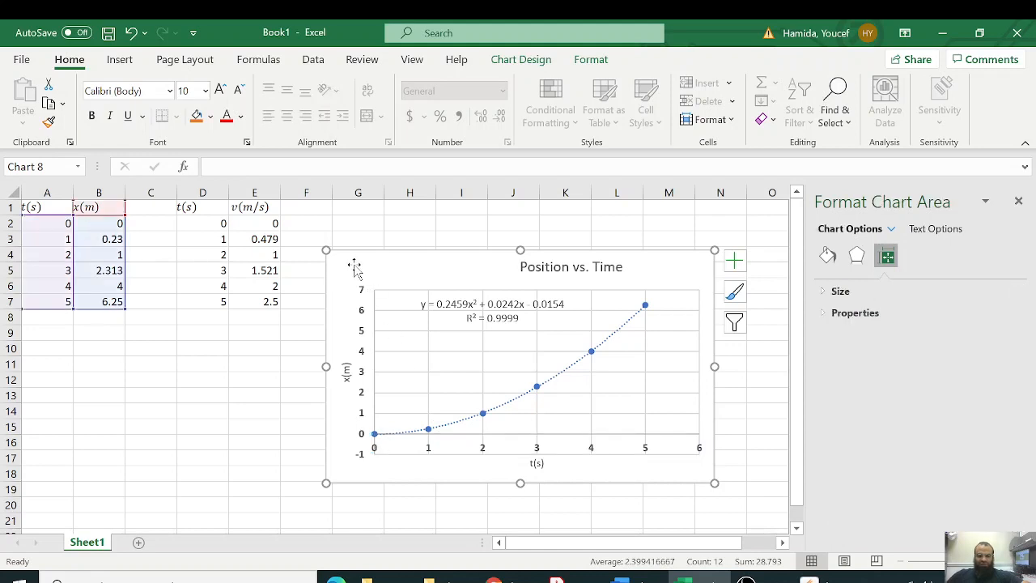
right_click(354, 264)
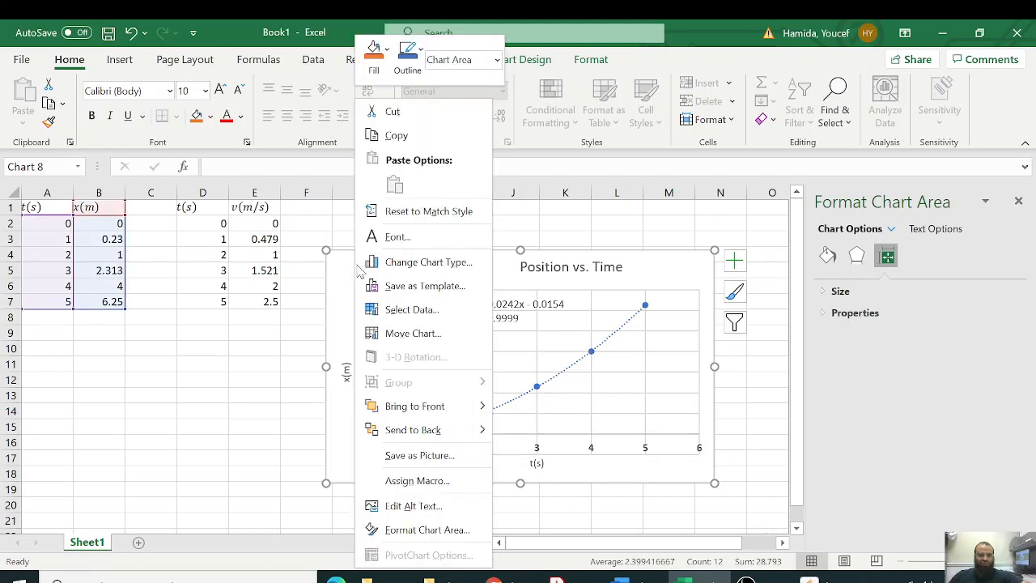
left_click(405, 139)
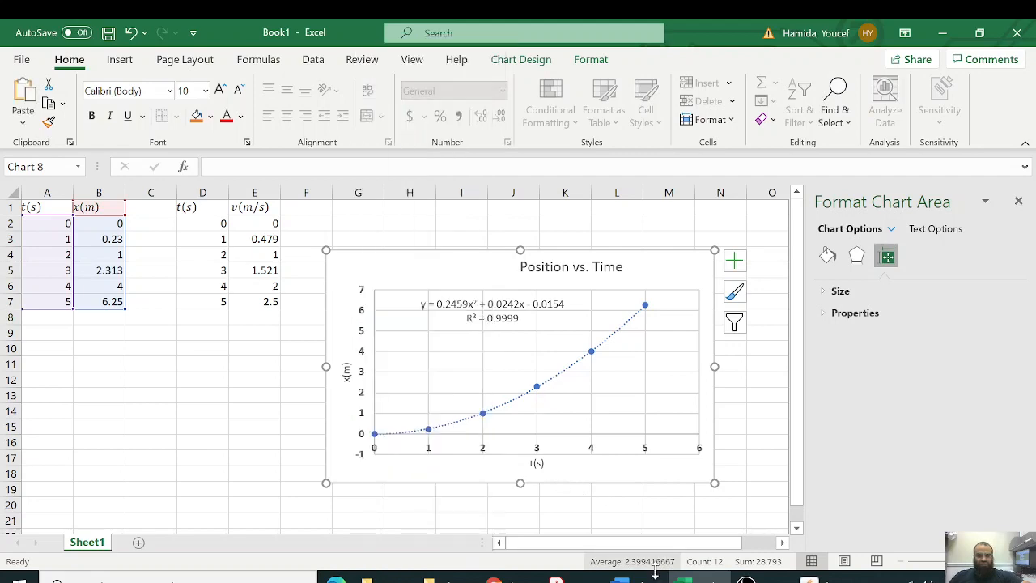
left_click(620, 579)
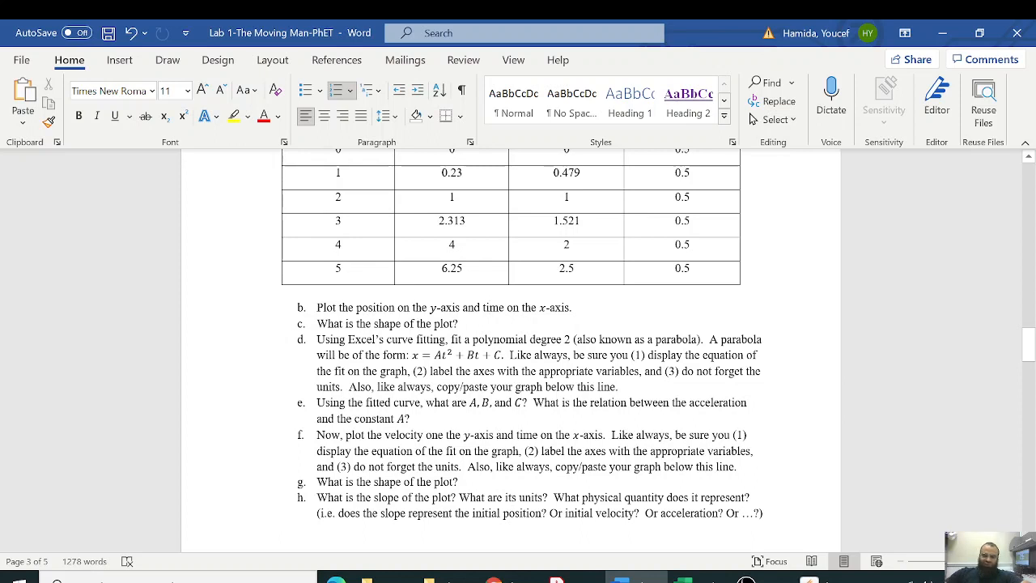
key("Return")
key("BackSpace")
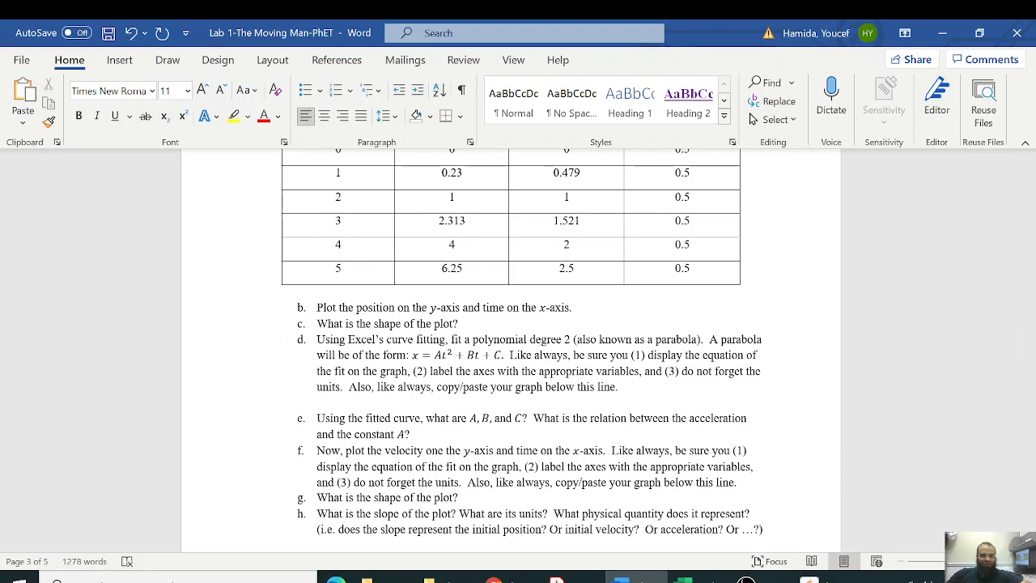
Paste the chart as a picture on the blank line below part d, and delete that picture again
right_click(360, 403)
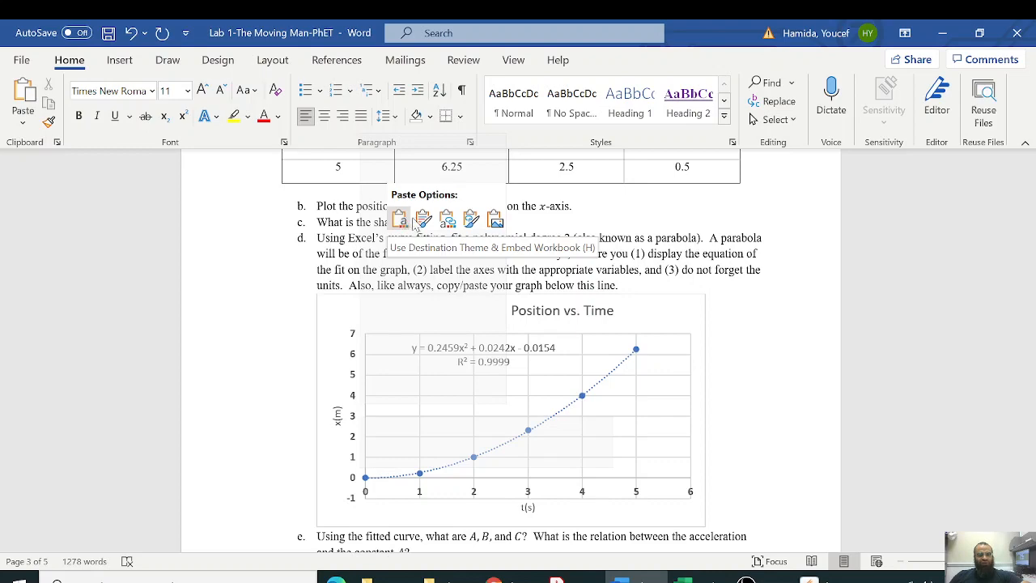
left_click(496, 219)
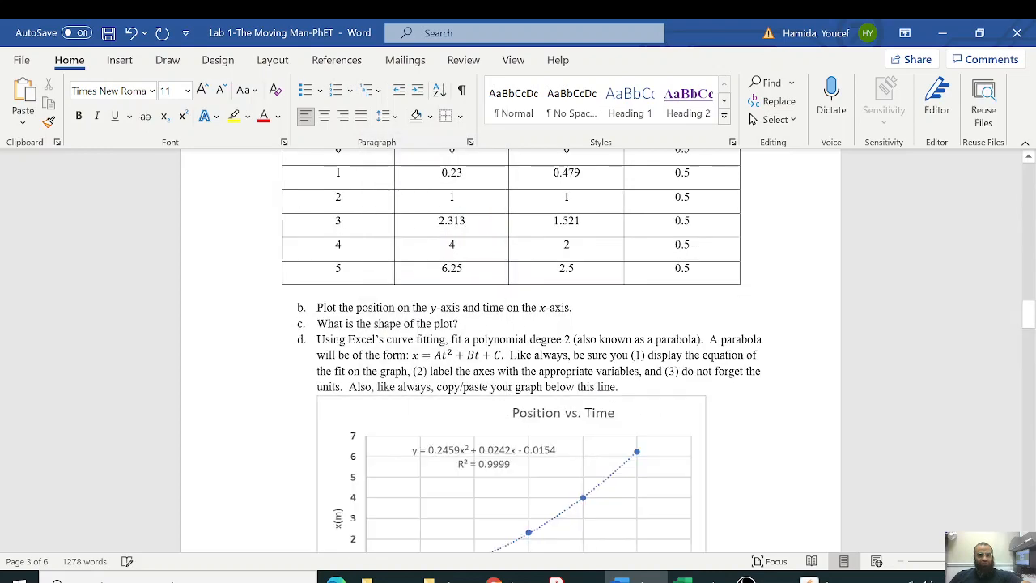
scroll(580, 340, "down", 4)
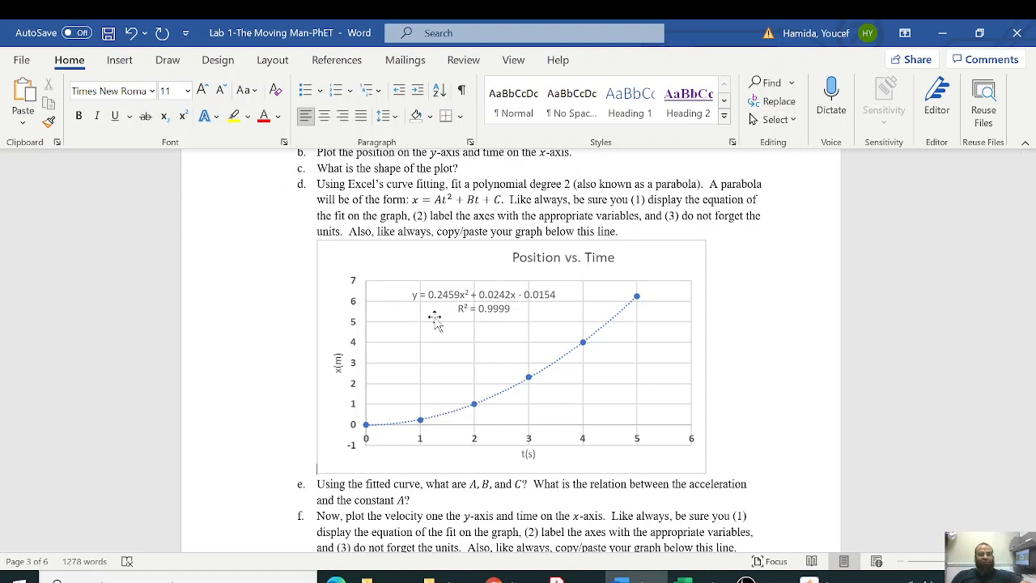
left_click(685, 581)
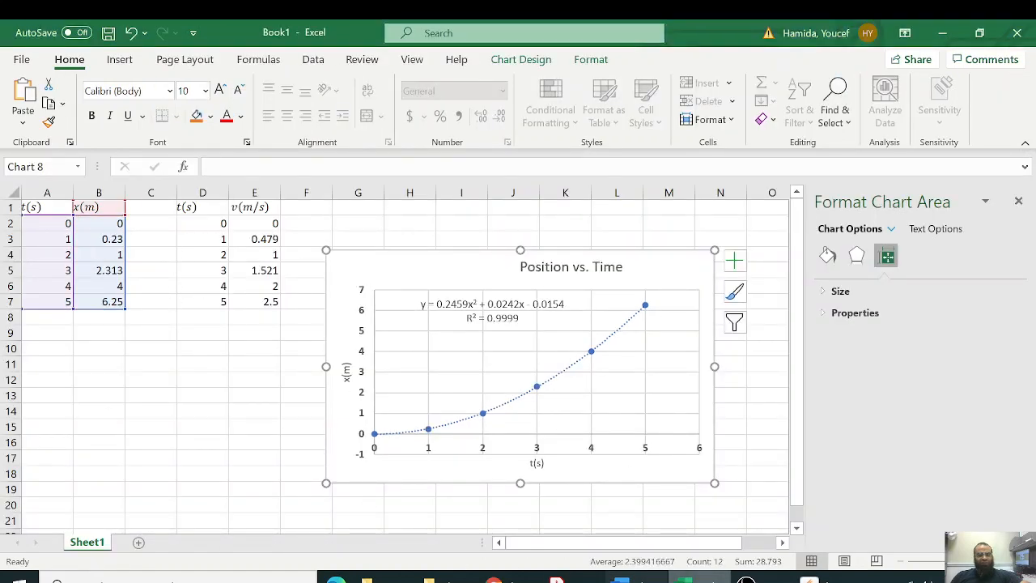
mouse_move(685, 576)
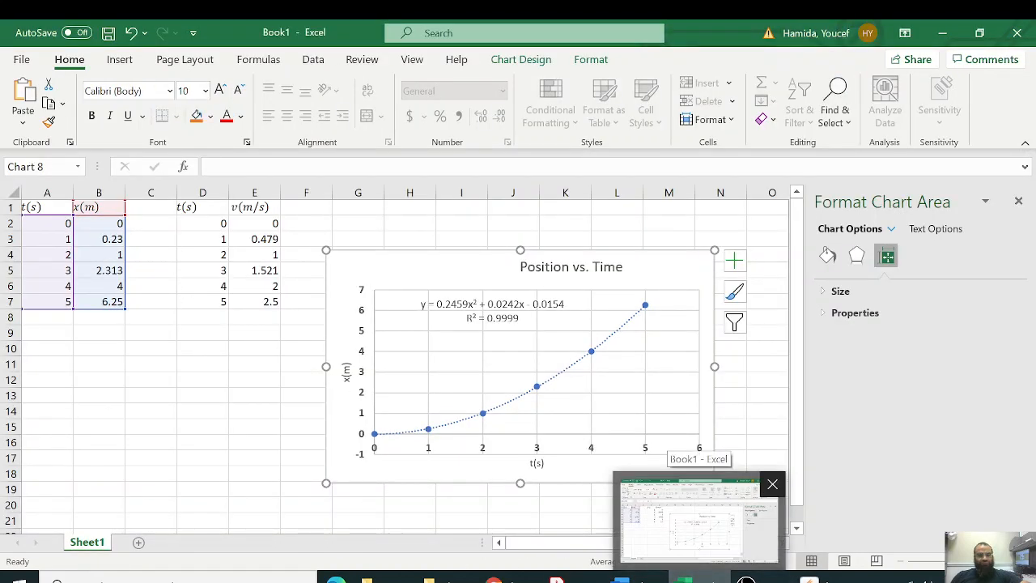
left_click(620, 580)
scroll(550, 441, "down", 2)
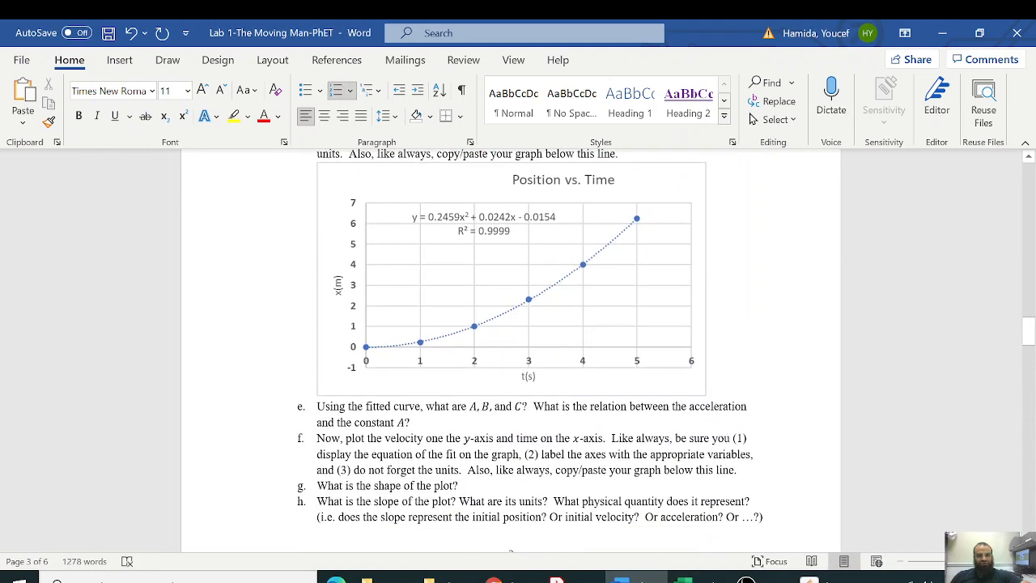
scroll(555, 418, "up", 3)
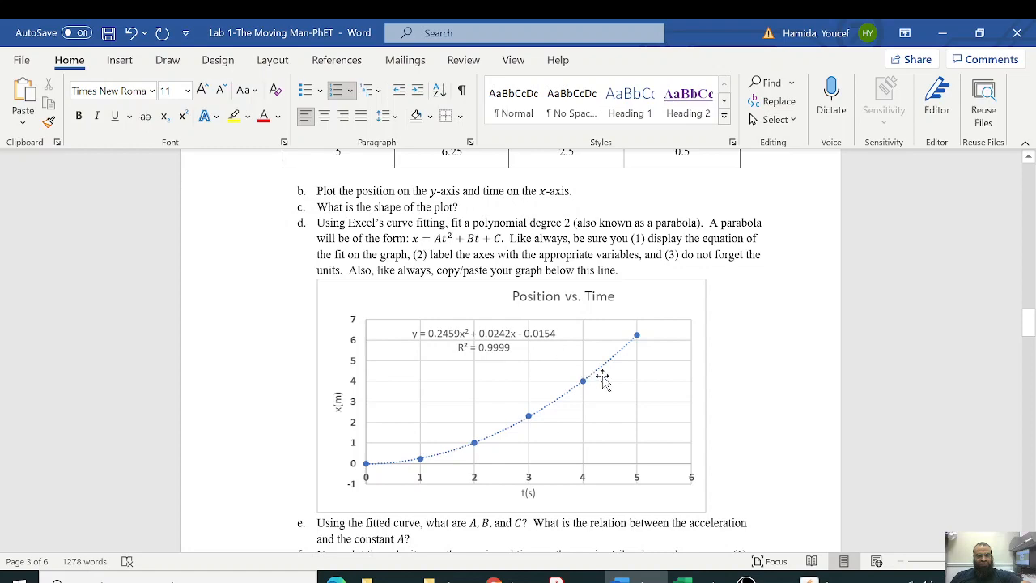
left_click(654, 308)
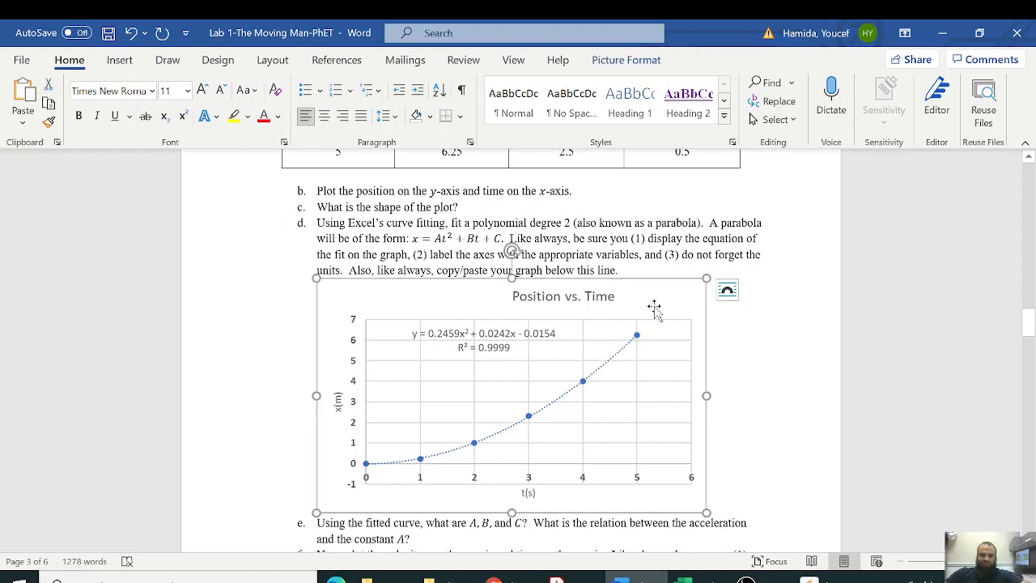
key("Delete")
Switch to Excel and rewrite the trendline equation label with the lab's variables as x = 0.2459t² + 0.0242t - 0.0154
left_click(684, 578)
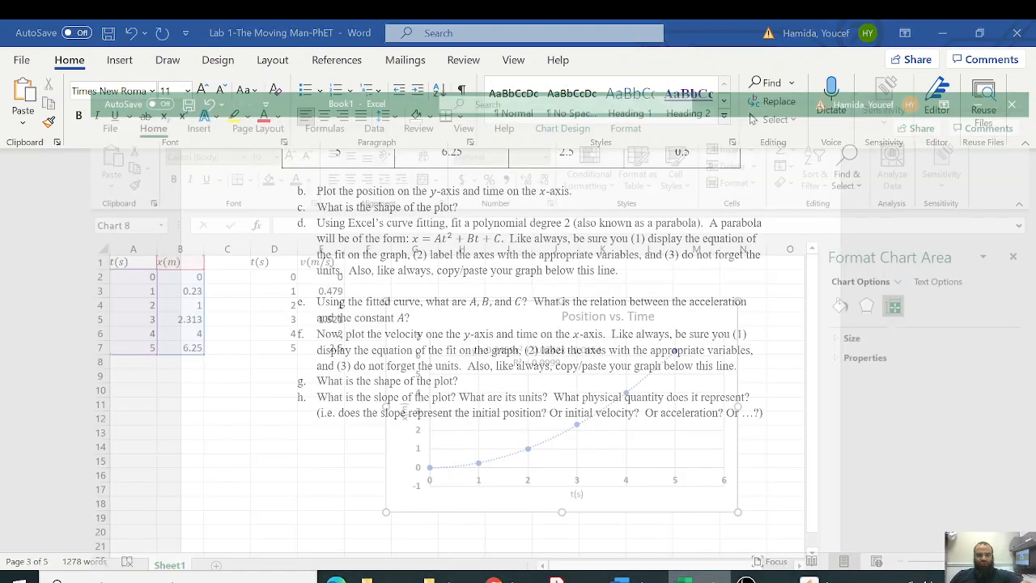
left_click(522, 312)
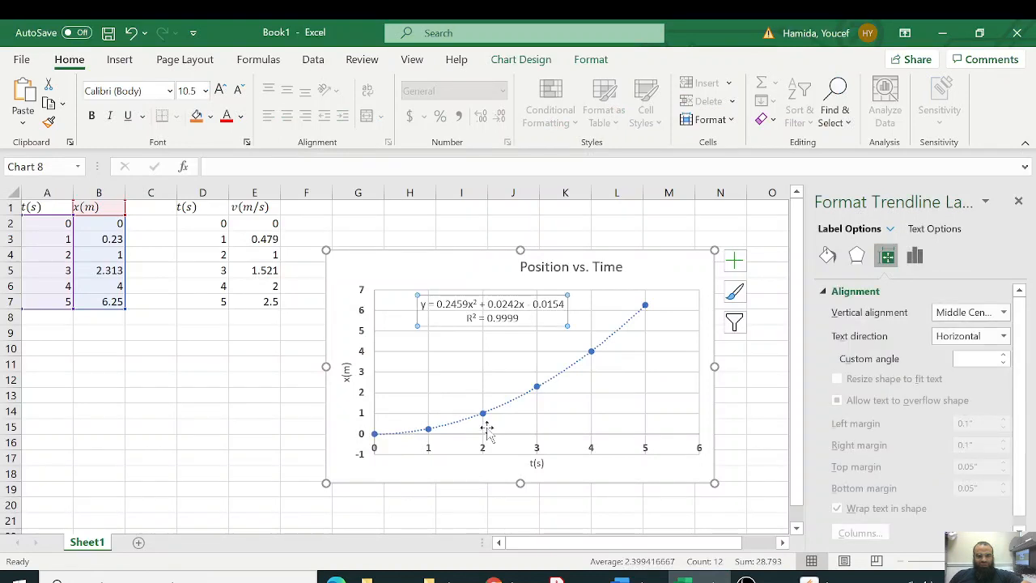
left_click(422, 305)
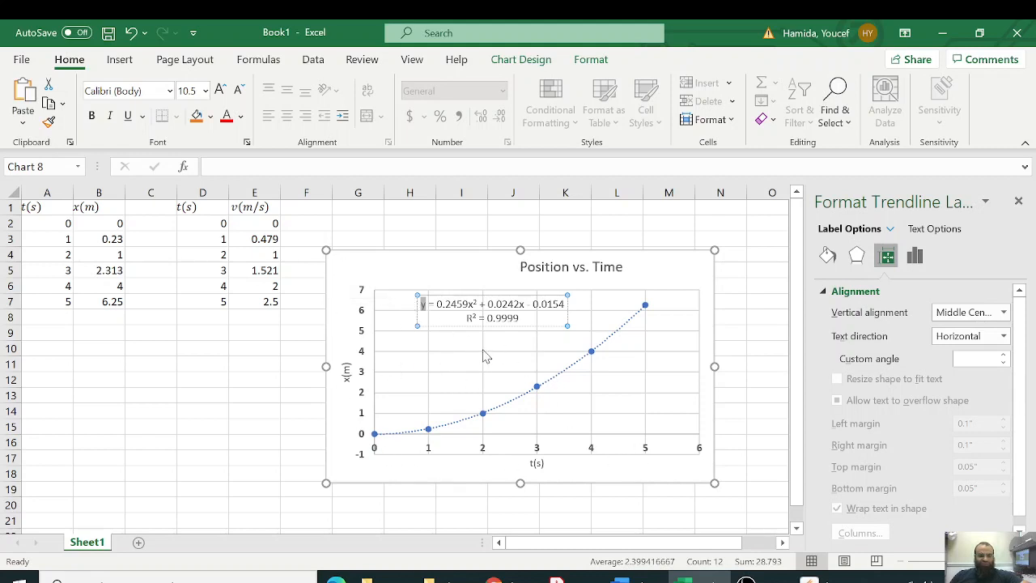
type("x")
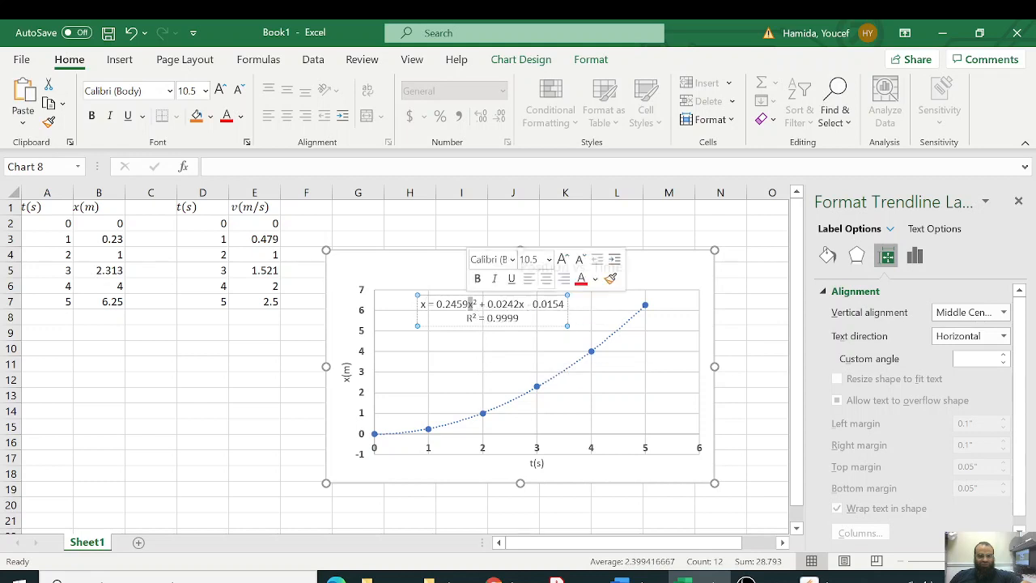
type("t")
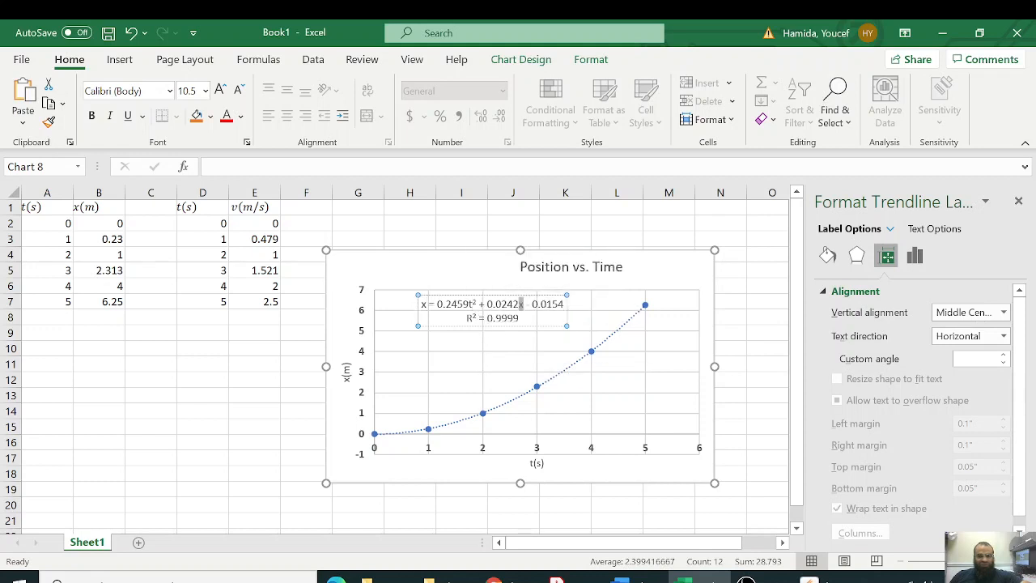
type("t")
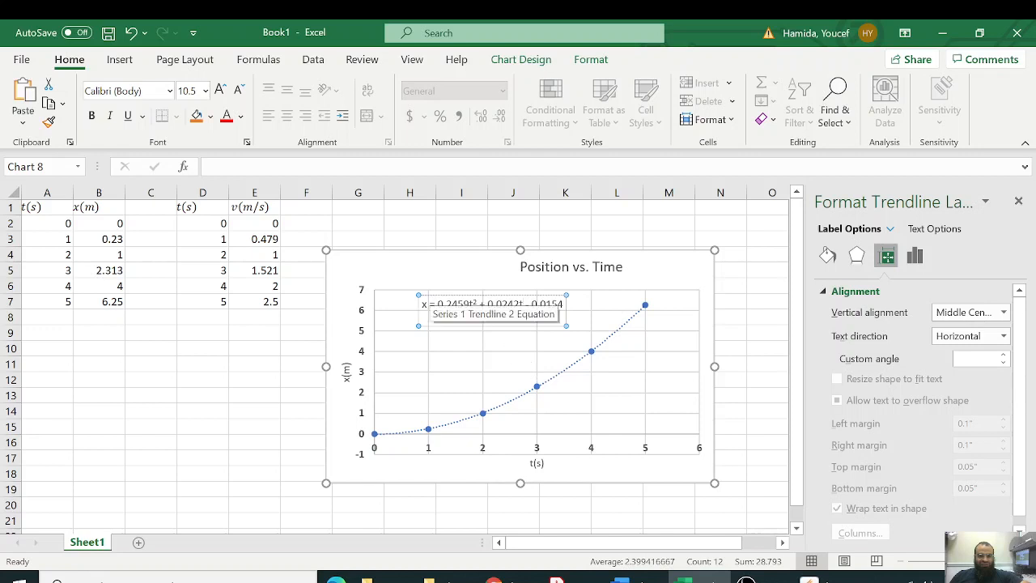
left_click_drag(422, 304, 564, 305)
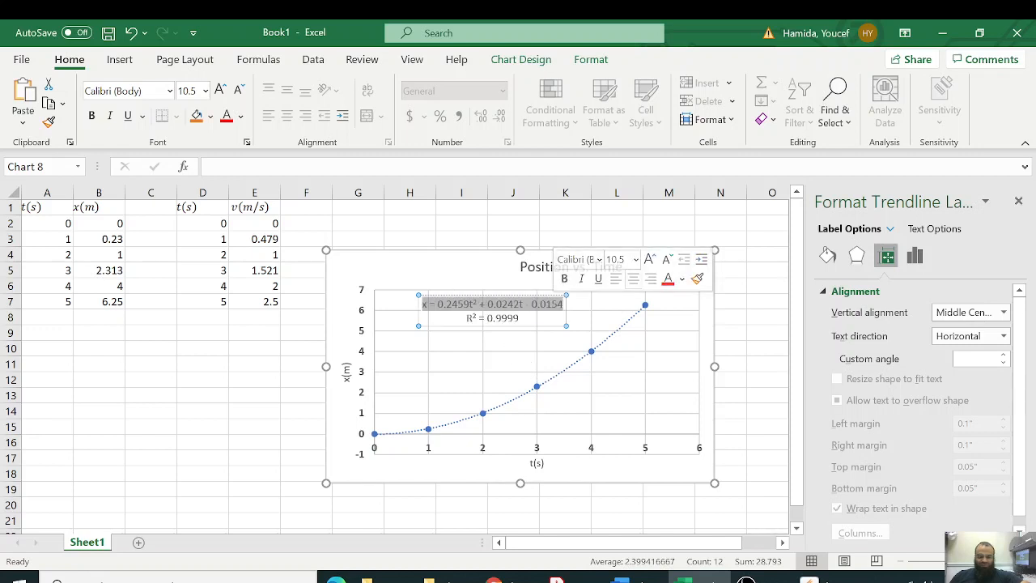
Copy the relabelled Position vs. Time chart and paste it as a picture on the blank line below part d in Word
left_click(433, 267)
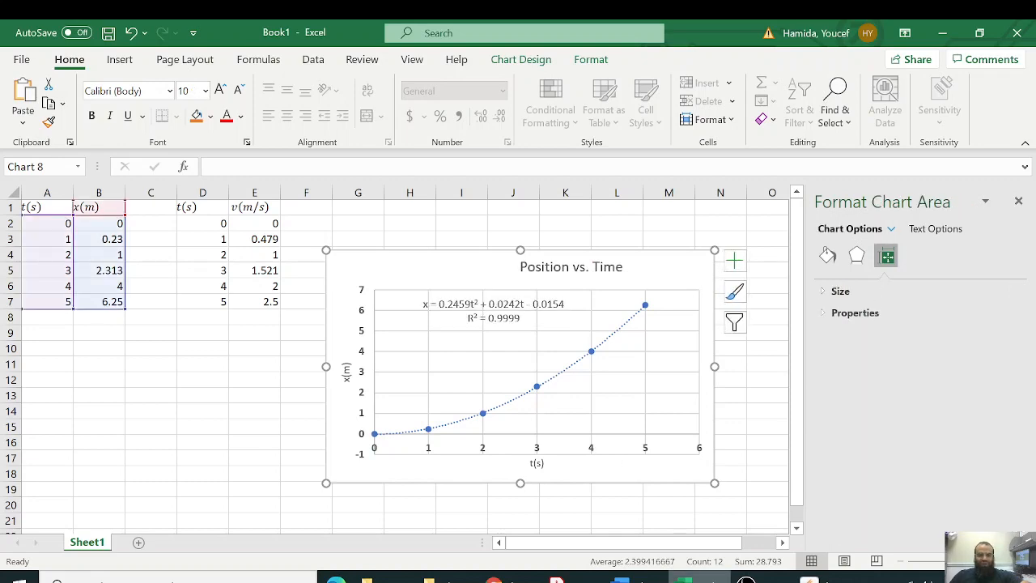
left_click(620, 579)
right_click(338, 289)
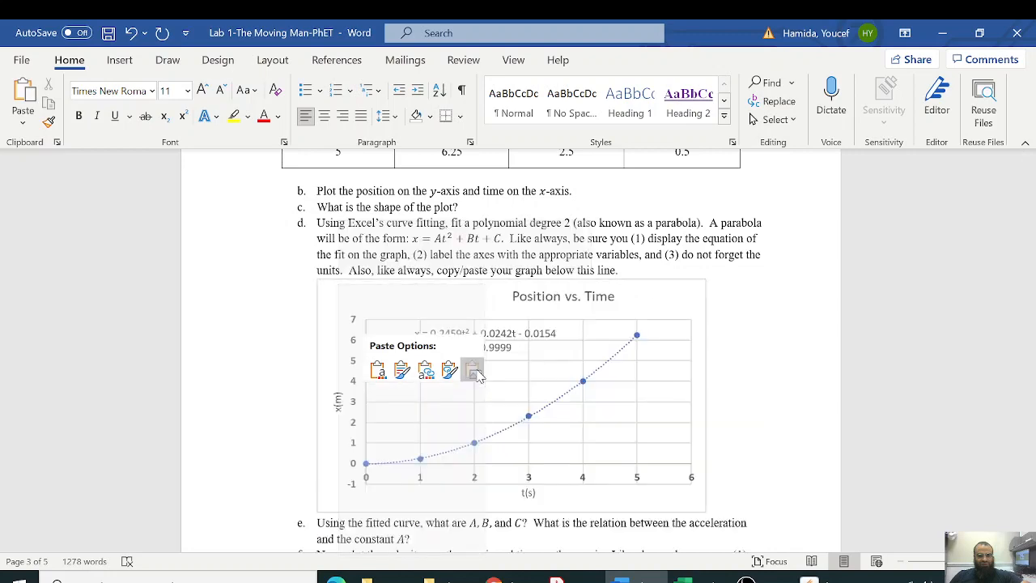
left_click(474, 371)
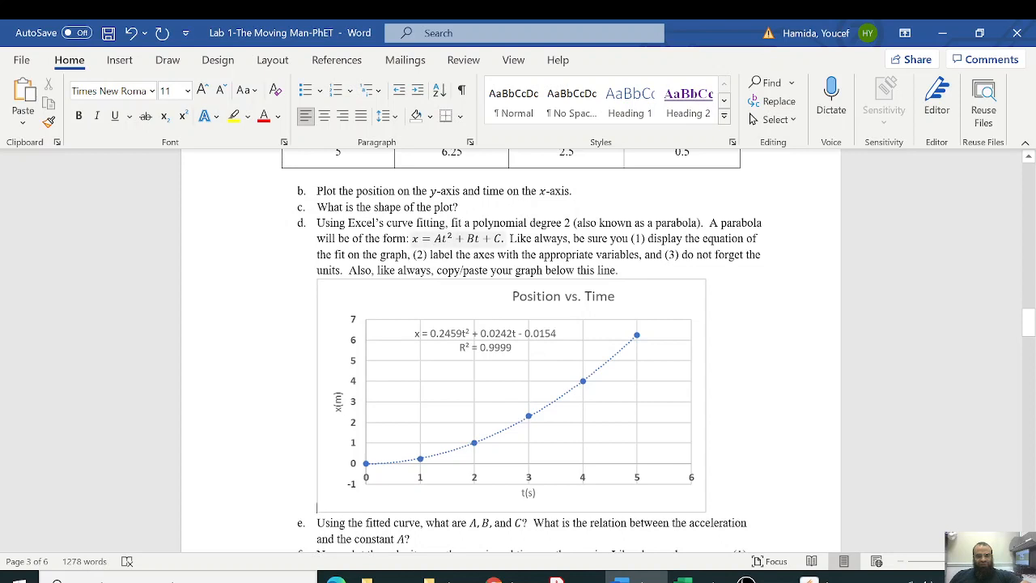
left_click(440, 238)
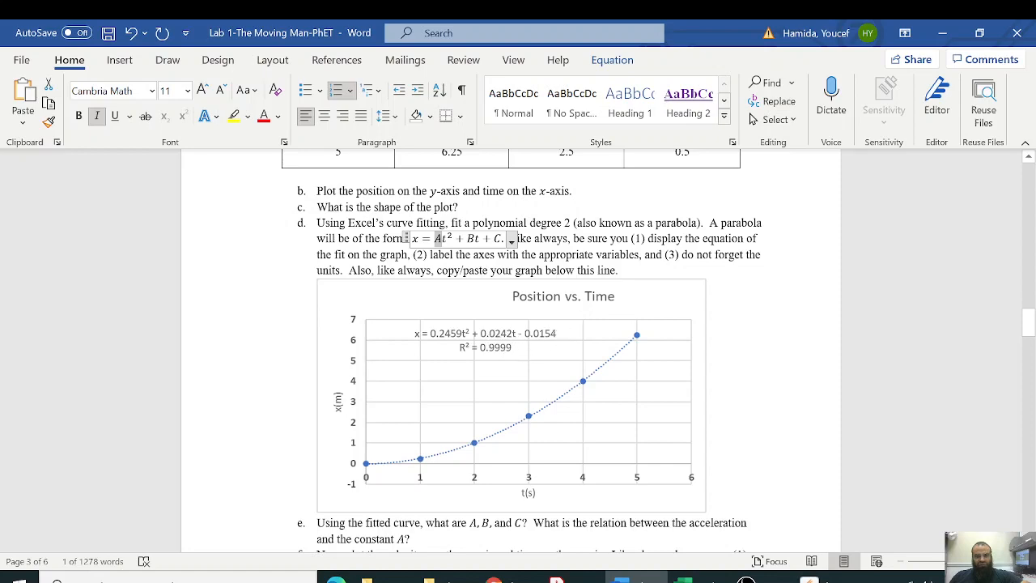
Switch to Excel, insert a markers-only scatter chart of velocity against time from D1:E7, and move it over beneath the data columns
scroll(578, 275, "down", 2)
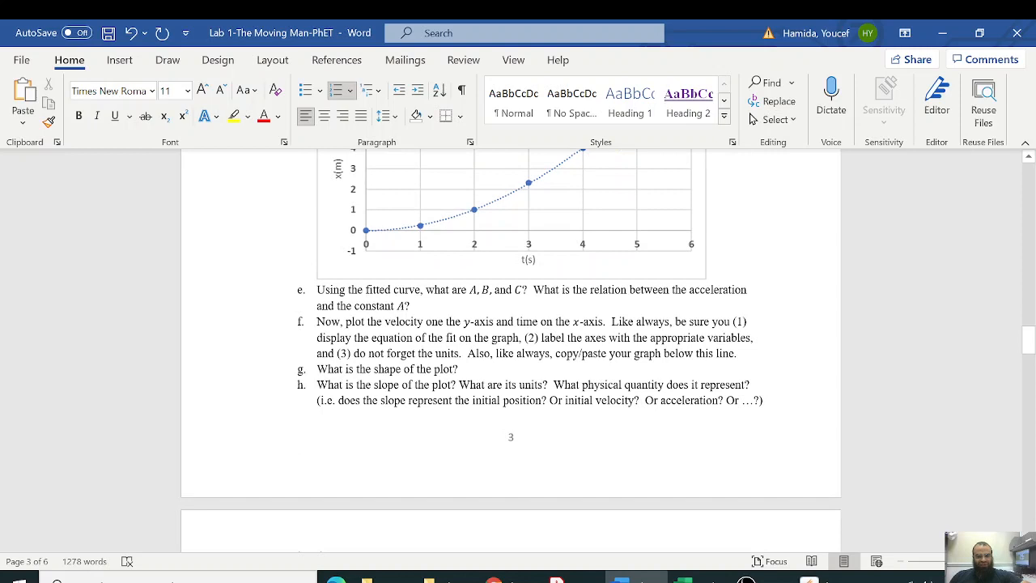
scroll(419, 356, "down", 2)
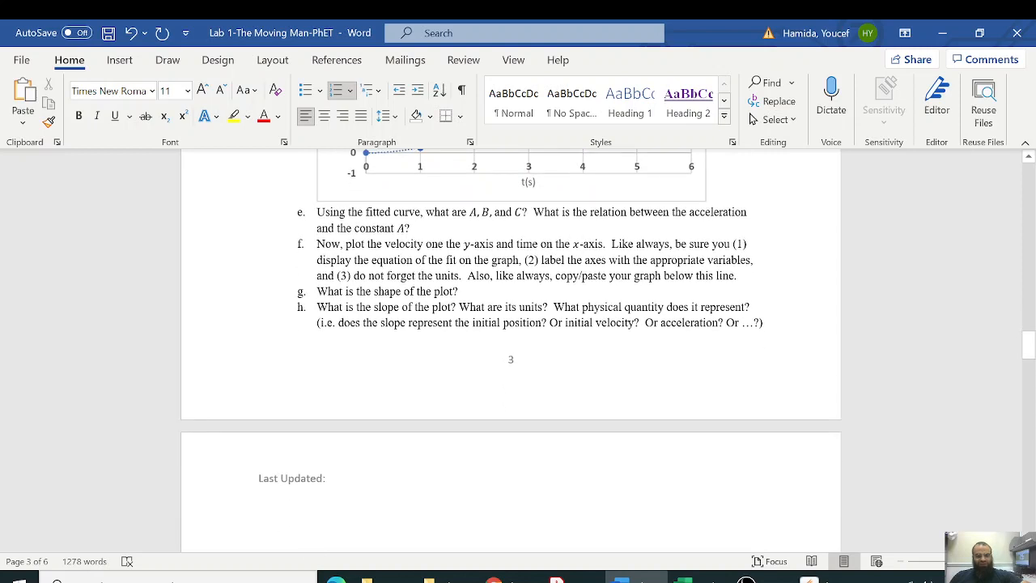
left_click(684, 580)
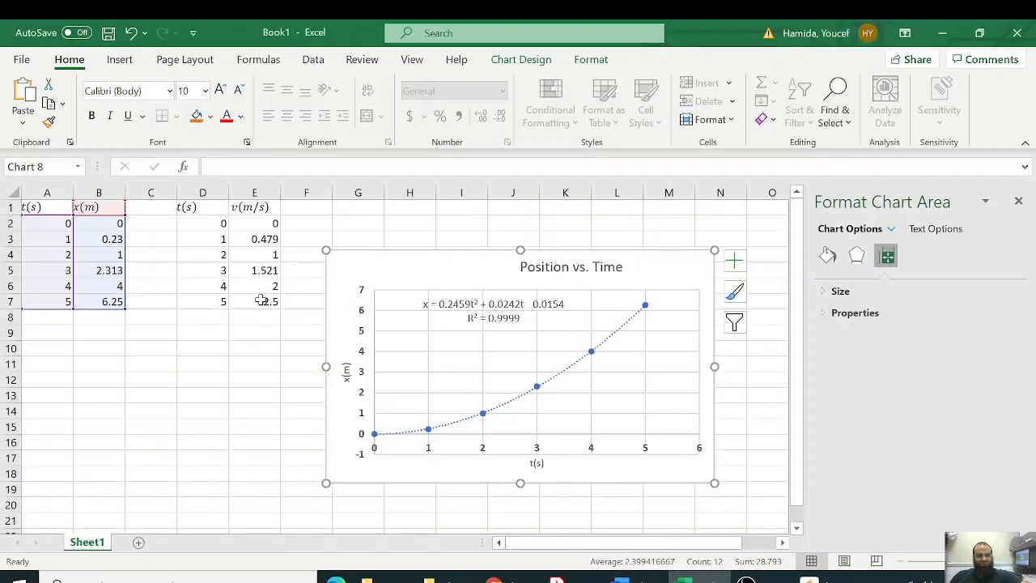
left_click_drag(202, 307, 251, 204)
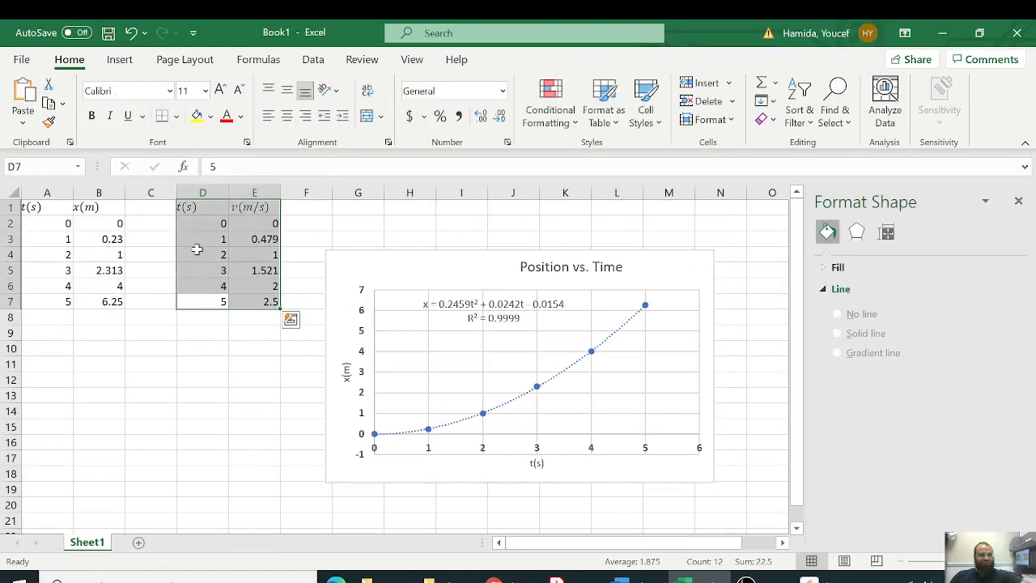
left_click(119, 59)
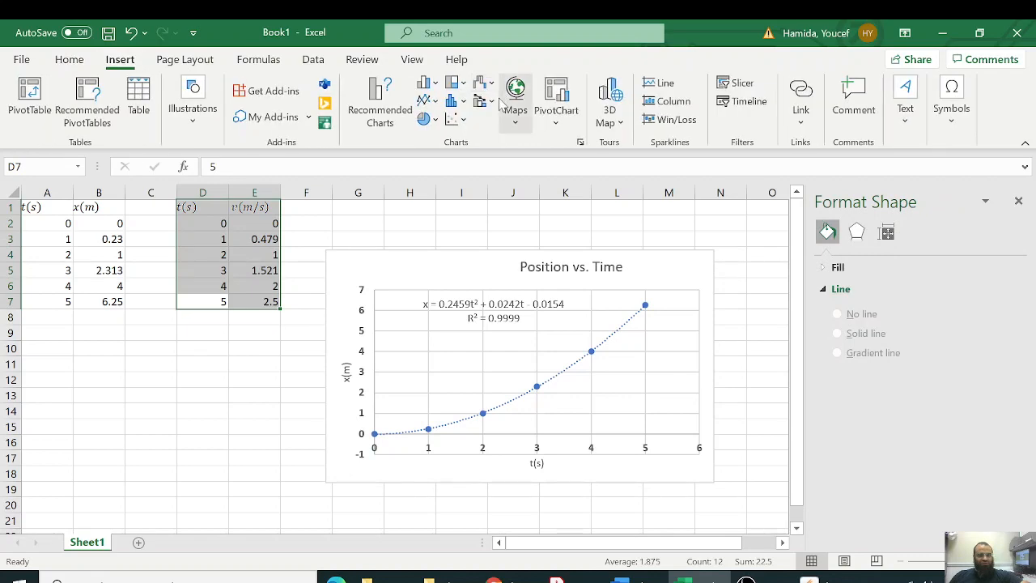
left_click(464, 122)
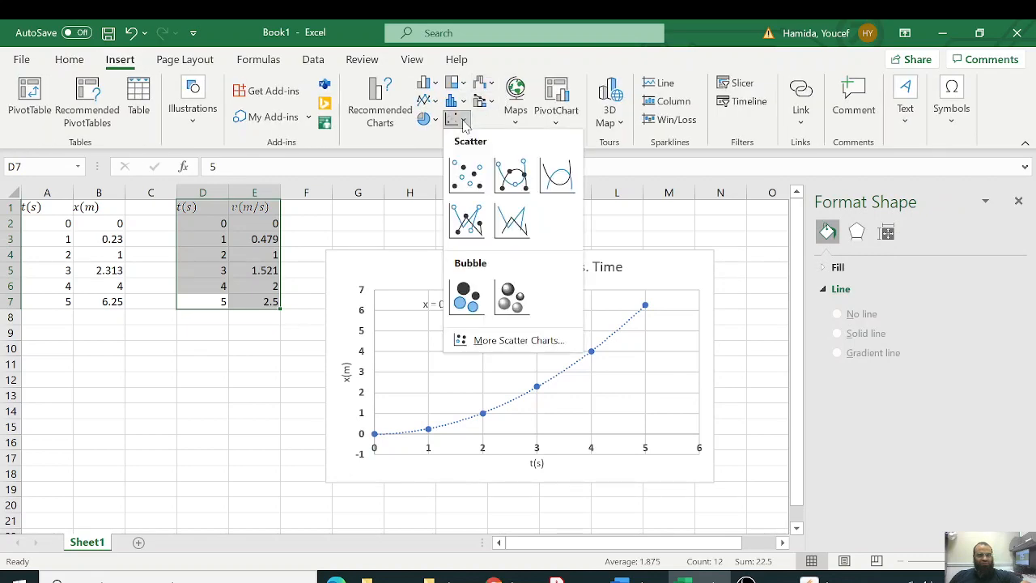
left_click(466, 174)
left_click_drag(522, 278, 447, 318)
scroll(620, 294, "down", 1)
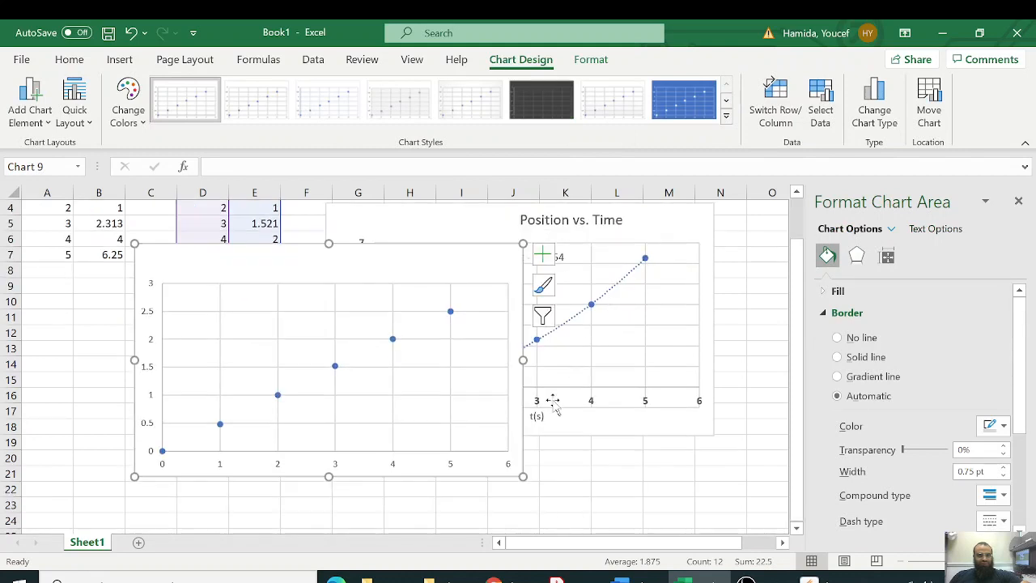
Add axis titles to the velocity chart, labelling the horizontal axis t(s) and the vertical axis v(m/s)
mouse_move(451, 314)
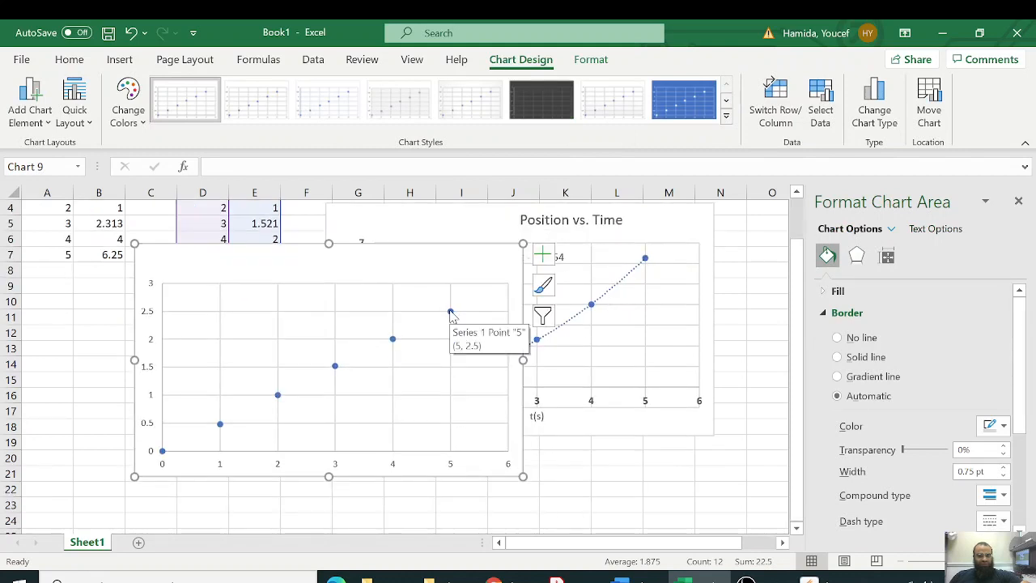
left_click(543, 257)
left_click(578, 296)
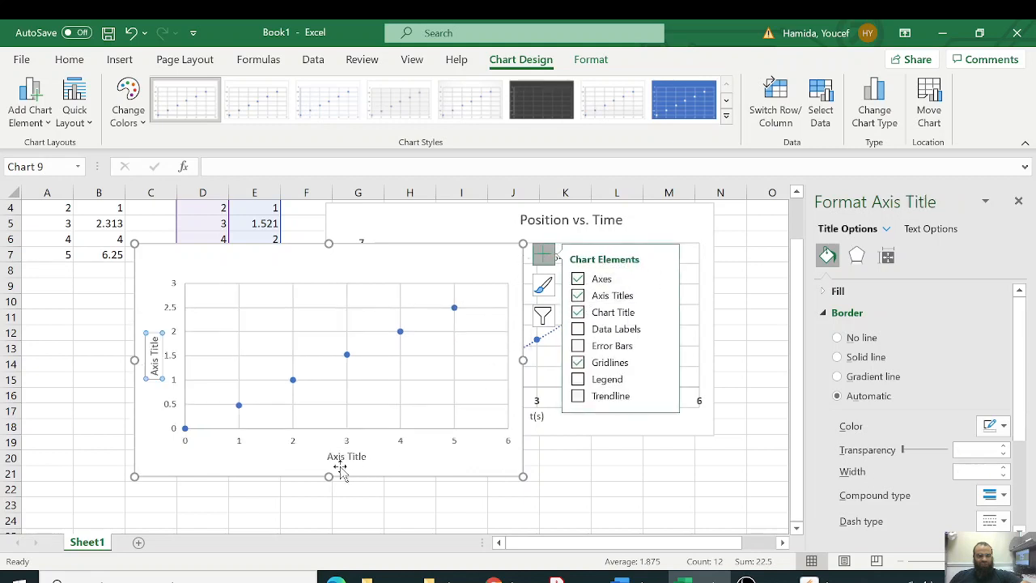
left_click(332, 460)
triple_click(346, 456)
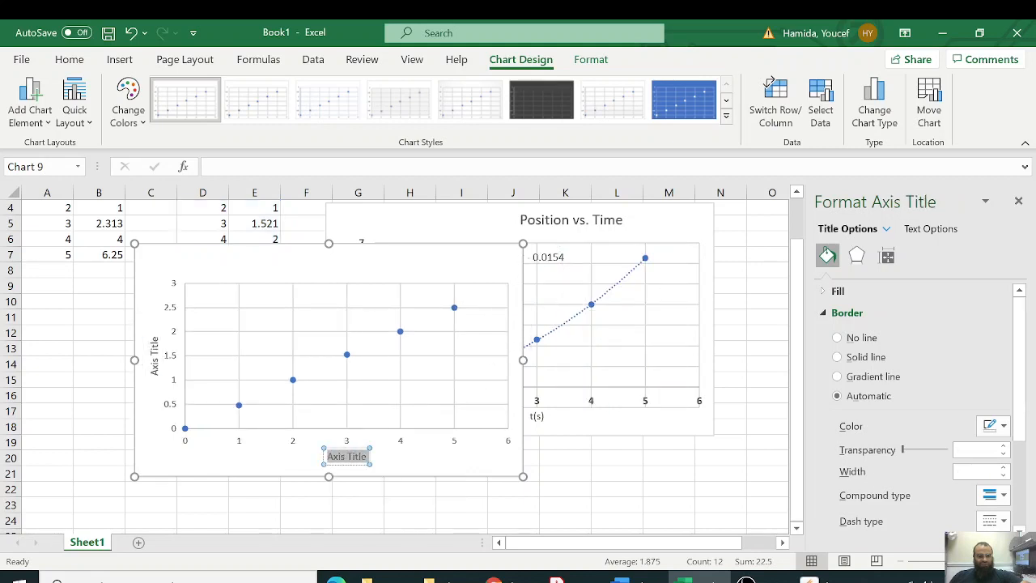
type("t(s)")
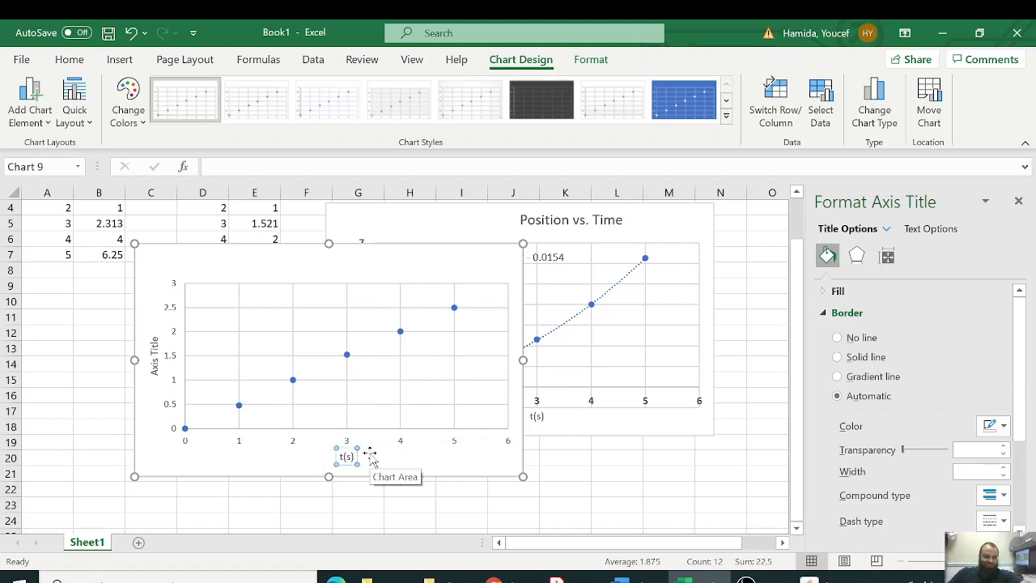
left_click(155, 352)
triple_click(155, 353)
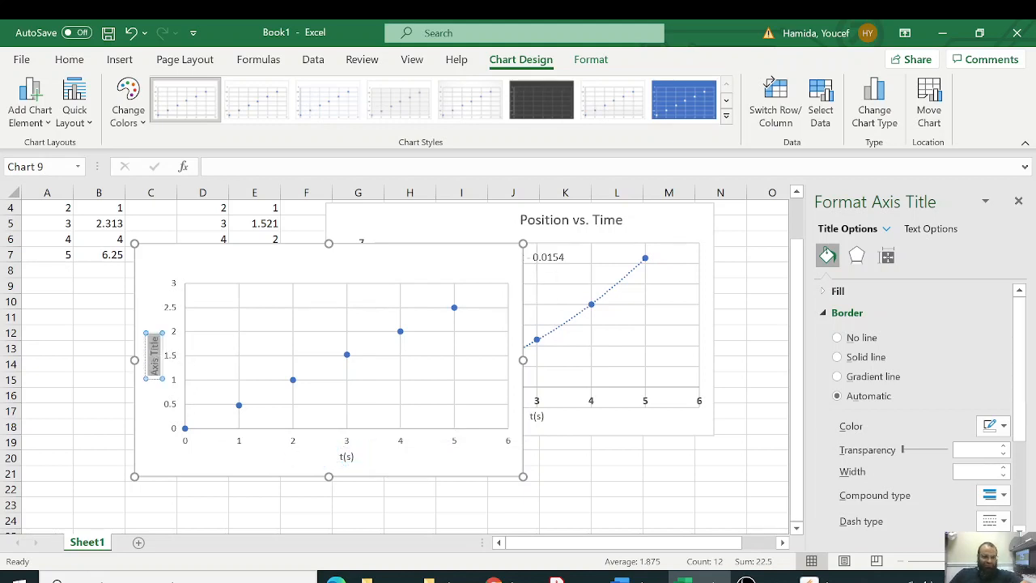
key("BackSpace")
type("v(m/s)")
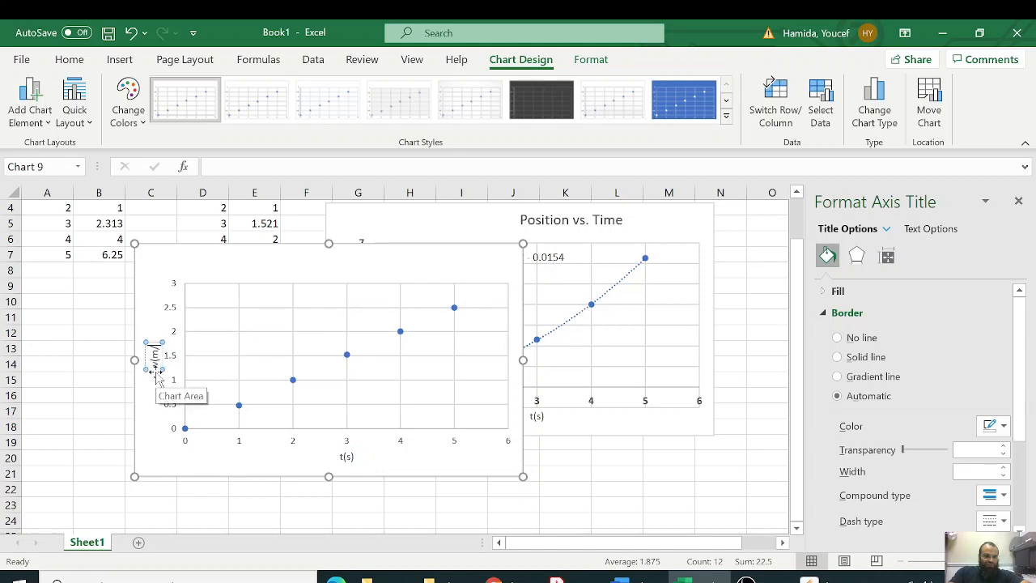
left_click(362, 269)
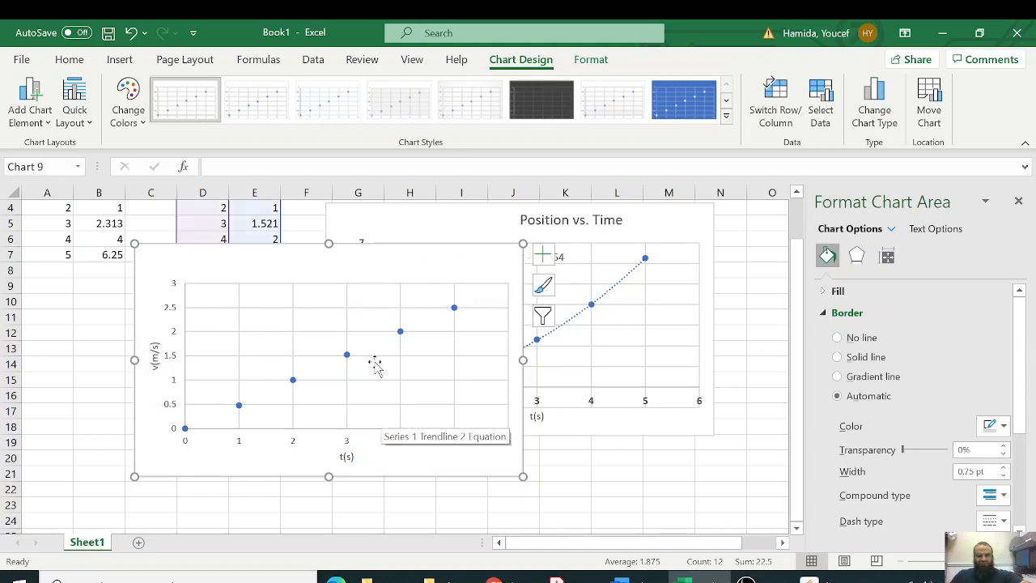
Add a linear trendline to the velocity data points, and switch to Word to review part f's plotting instructions
right_click(347, 355)
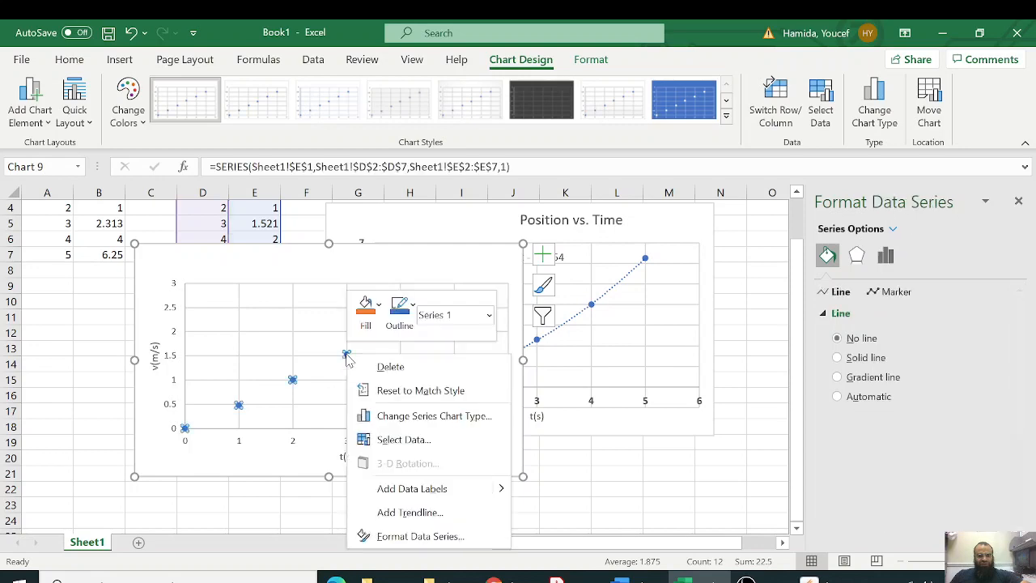
left_click(410, 512)
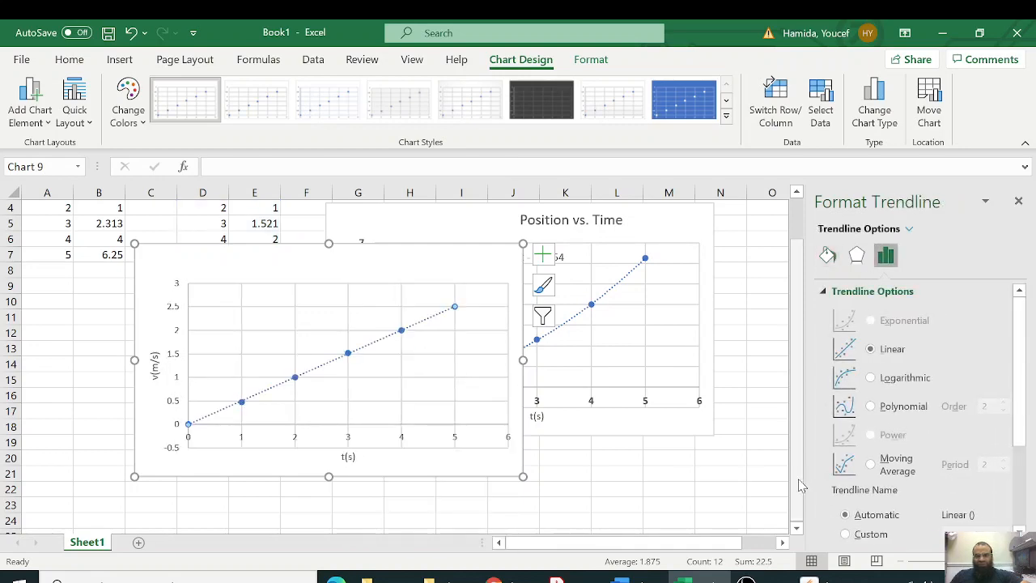
left_click(622, 579)
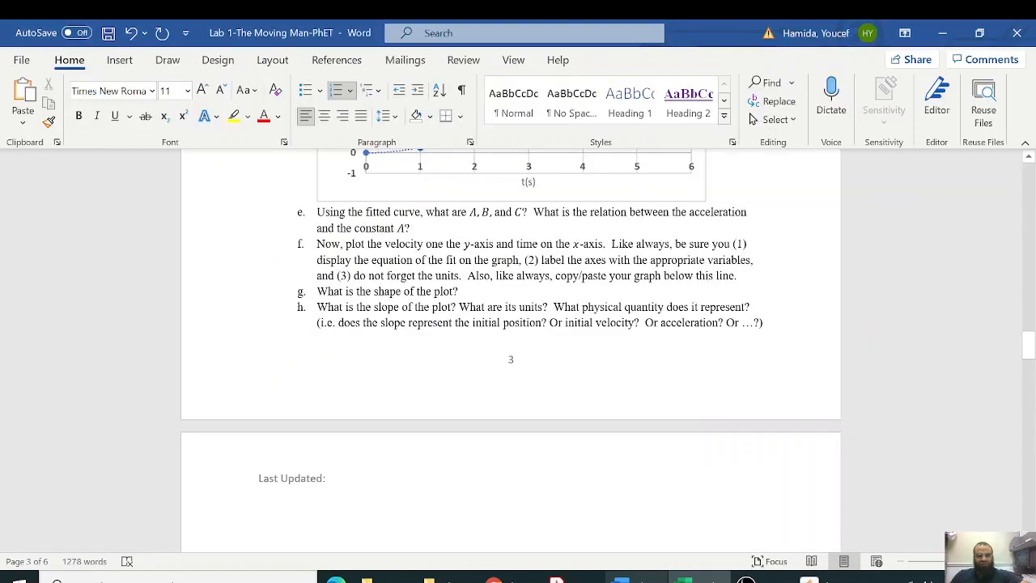
scroll(510, 336, "up", 1)
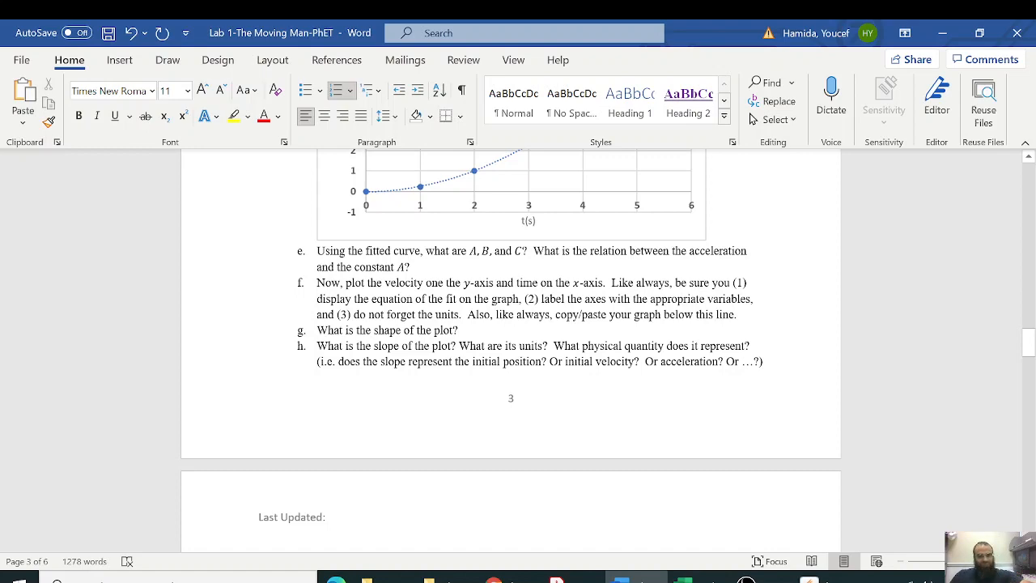
scroll(574, 348, "down", 2)
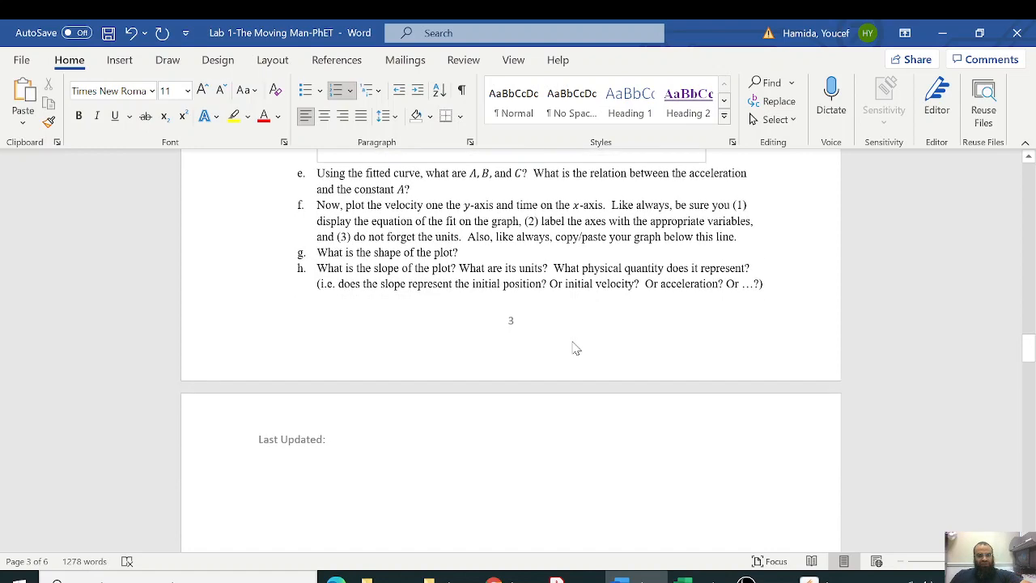
scroll(574, 348, "up", 4)
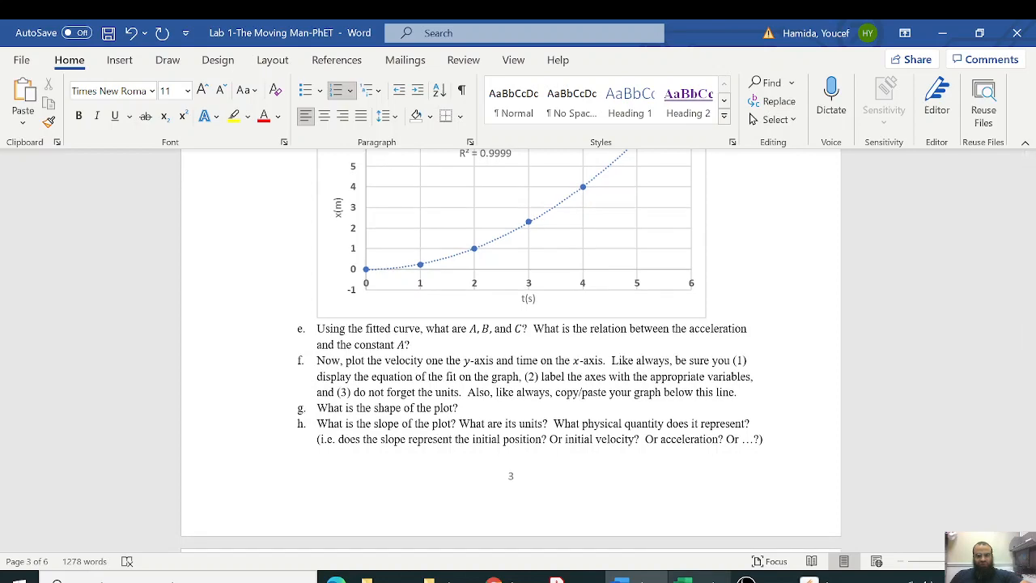
Switch to Excel, display the trendline's equation and R-squared value, and move their label above the line, clear of the data points
left_click(684, 580)
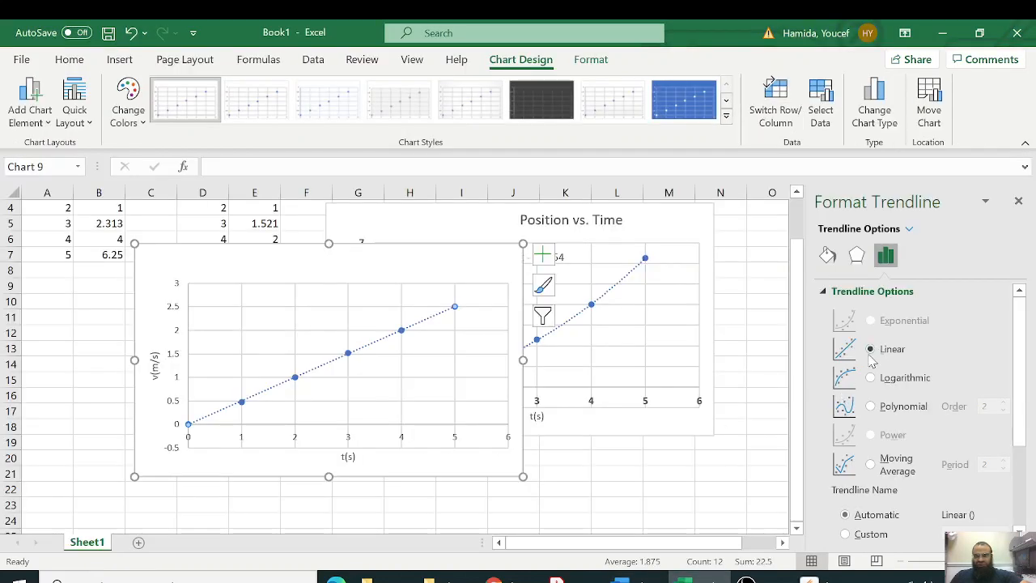
scroll(871, 473, "down", 3)
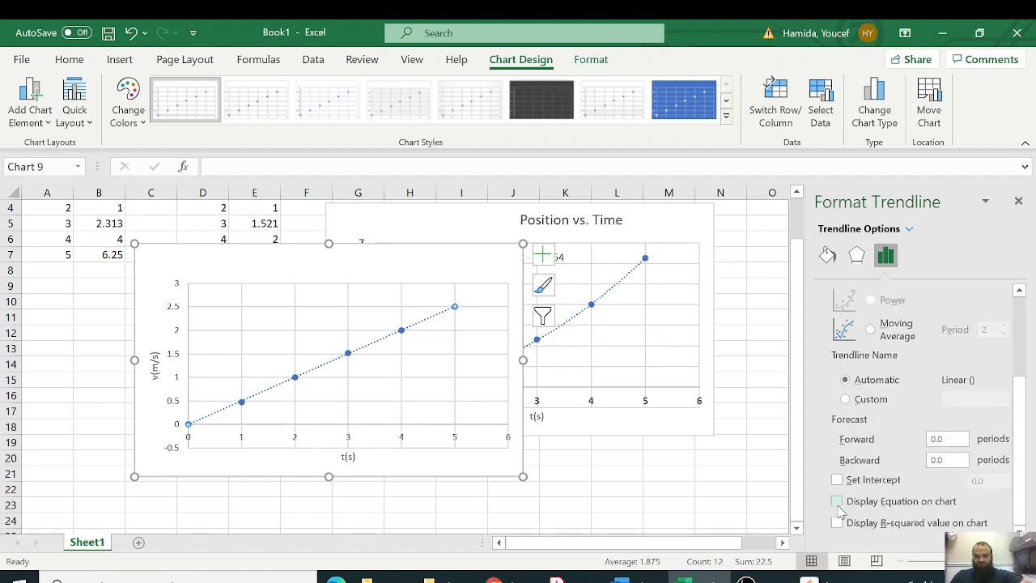
left_click(838, 502)
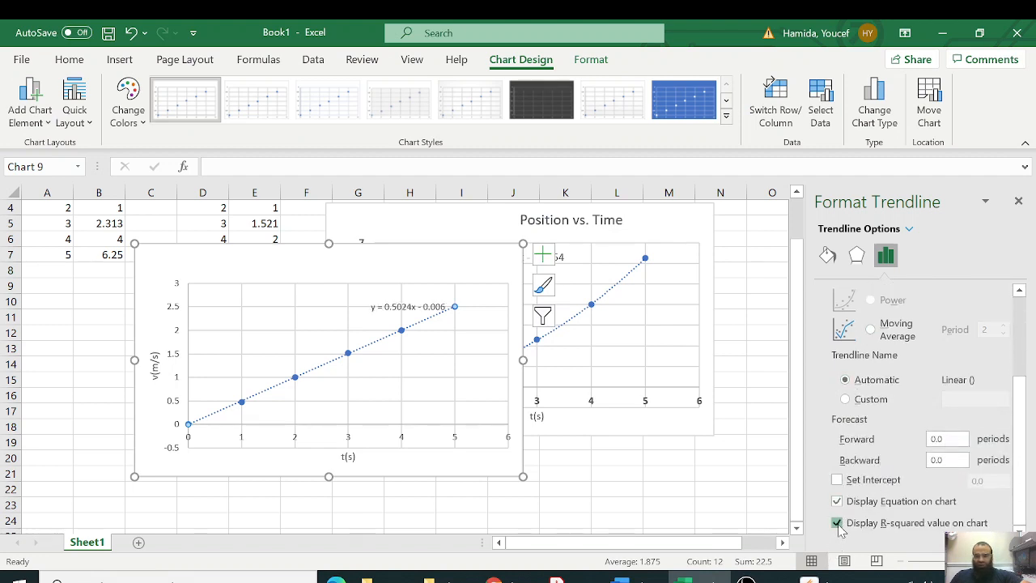
left_click(409, 312)
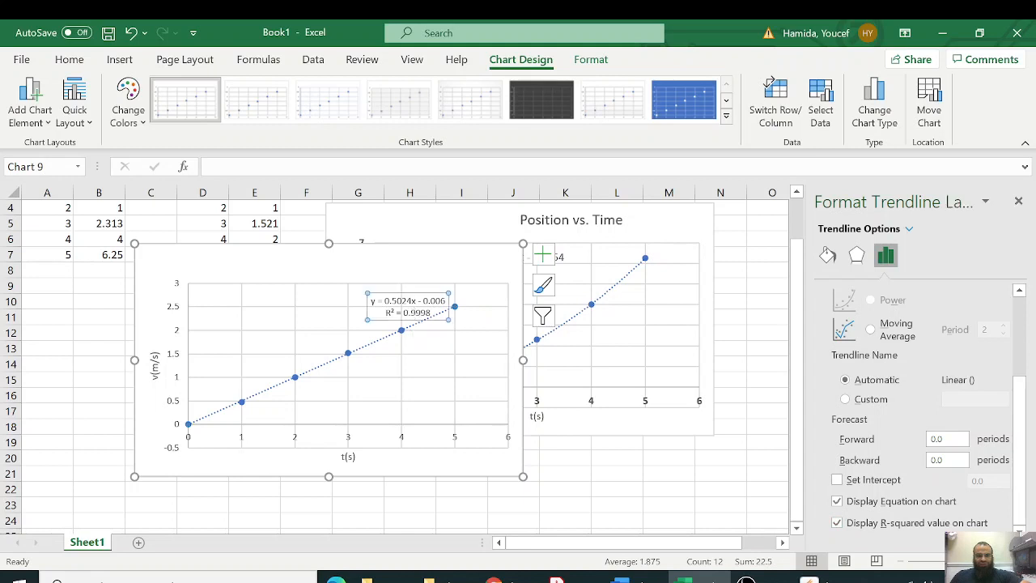
left_click_drag(411, 293, 302, 291)
left_click(332, 264)
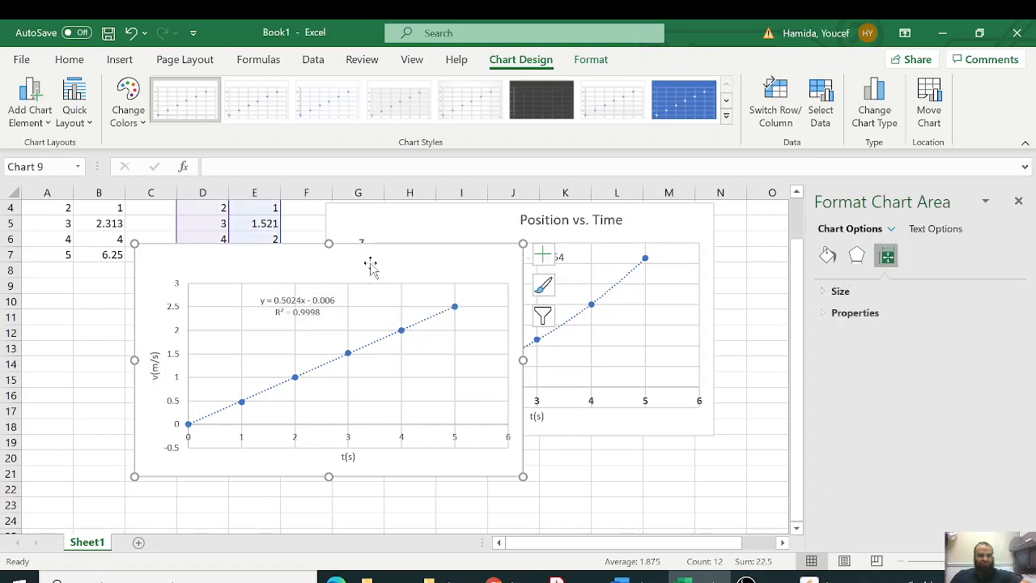
Title the velocity chart "velocity vs. time"
left_click(543, 257)
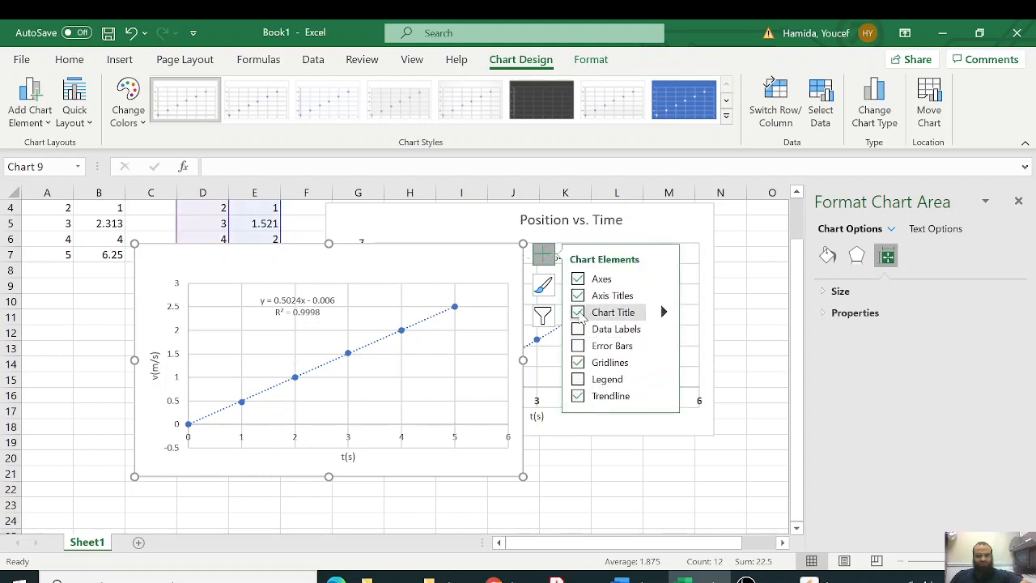
left_click(580, 313)
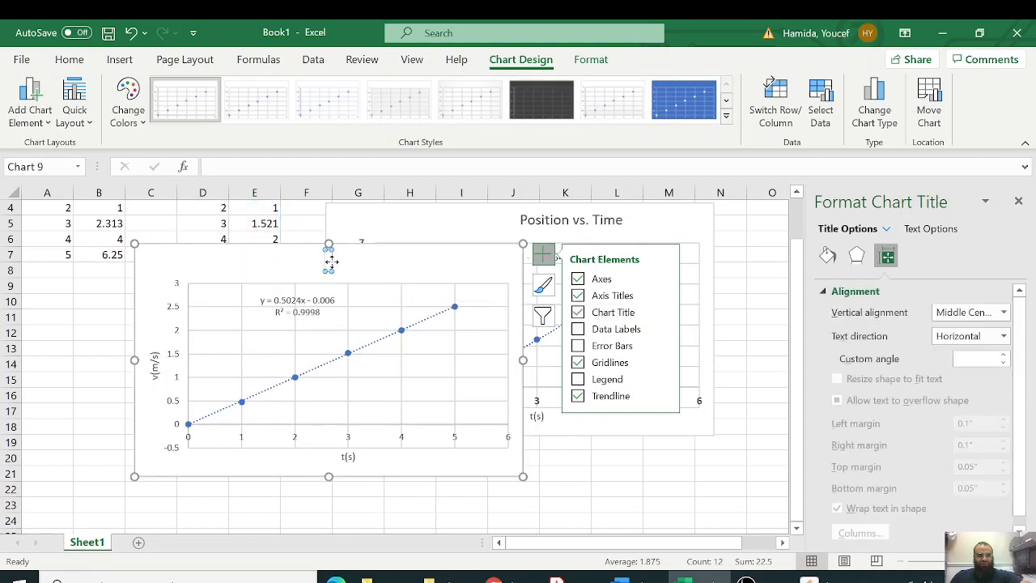
type("ve")
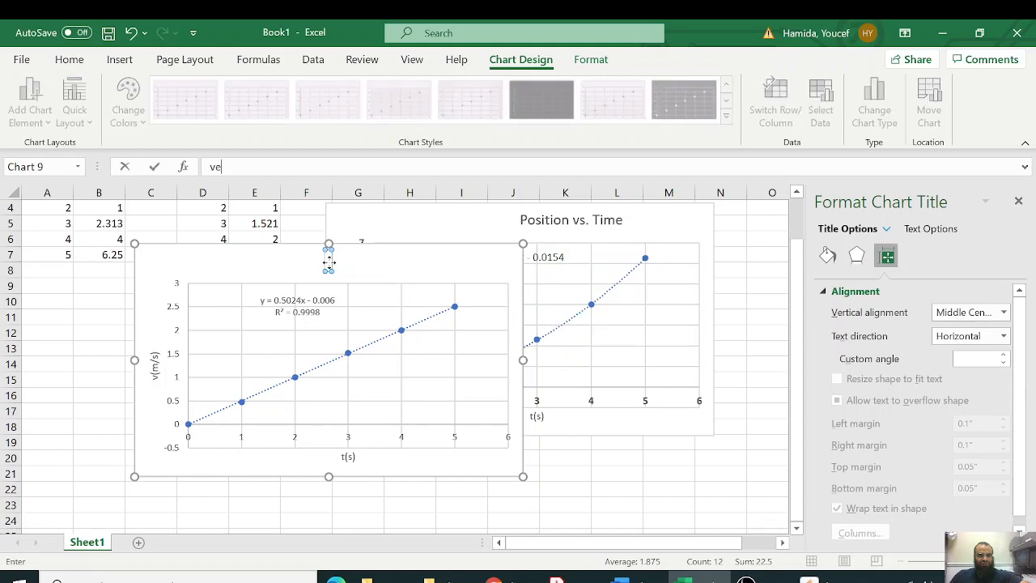
key("Return")
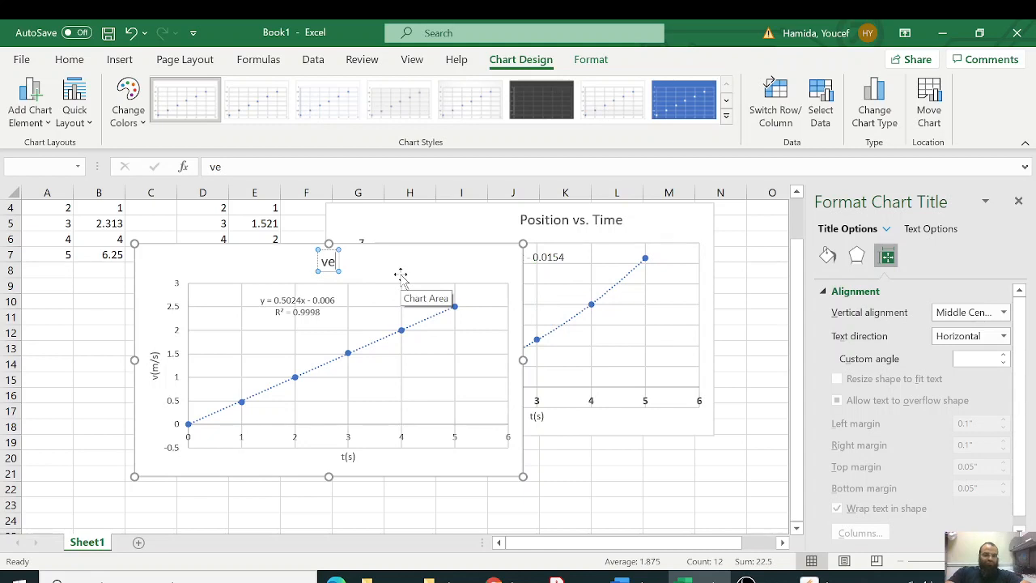
type("locity vs. time")
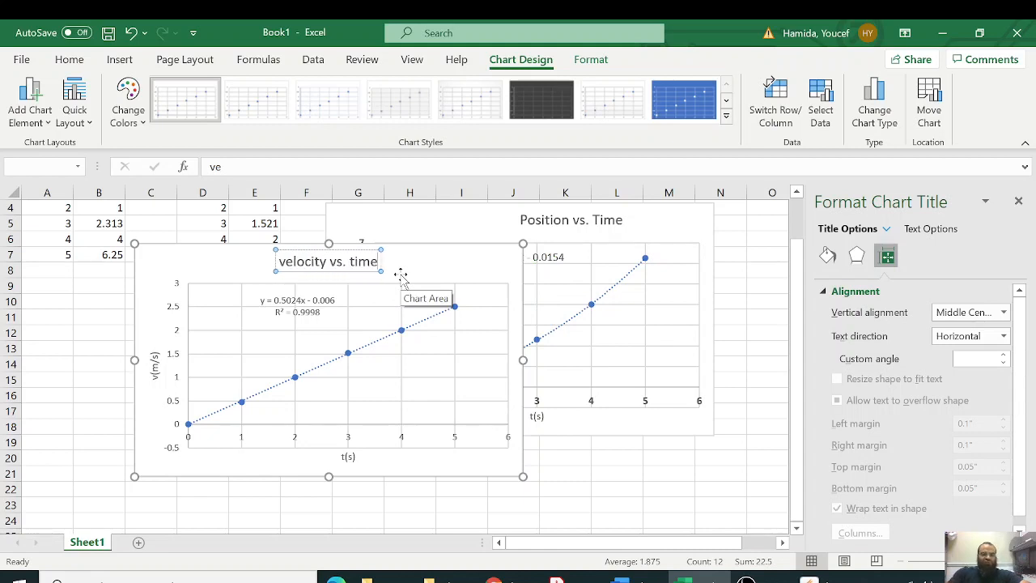
left_click(442, 263)
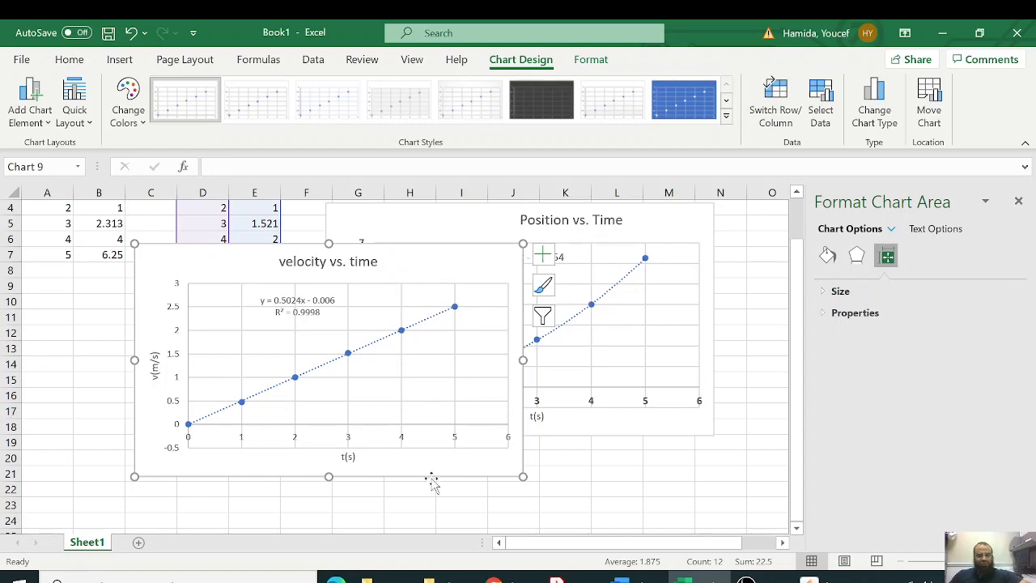
Copy the velocity vs. time chart and paste it on a new unlettered line below part f in Word
key("alt+Tab")
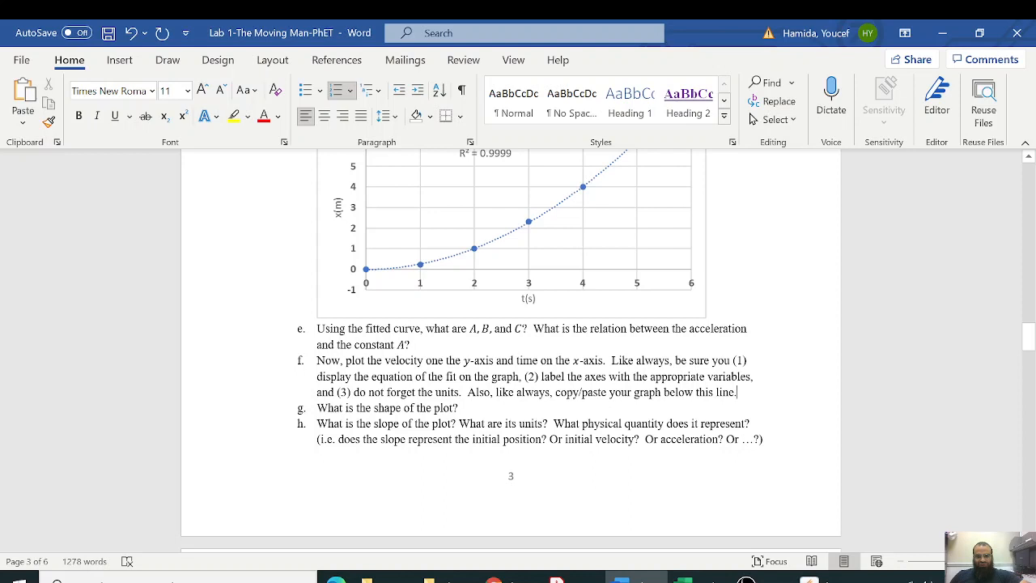
key("Return")
key("BackSpace")
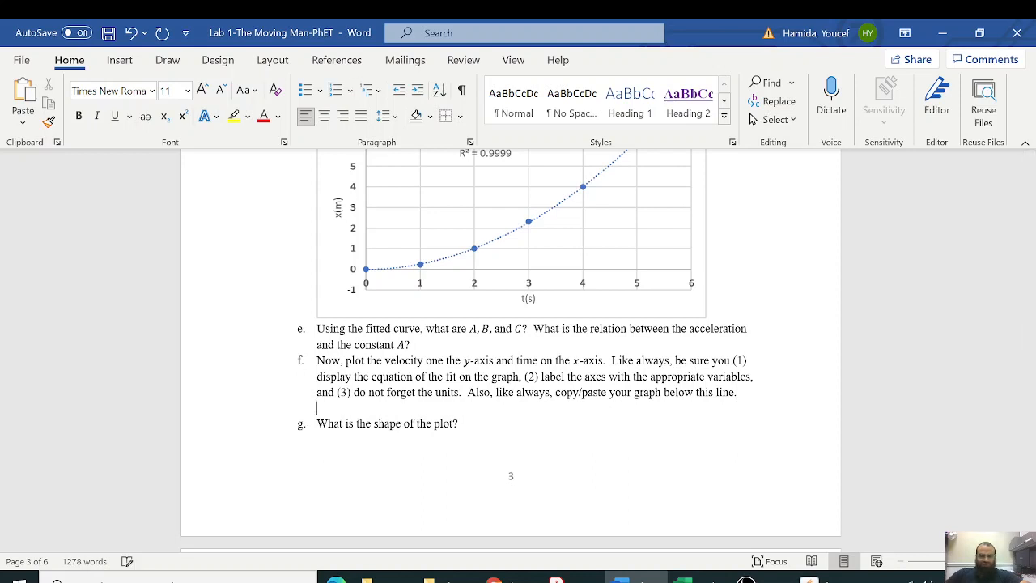
key("ctrl+v")
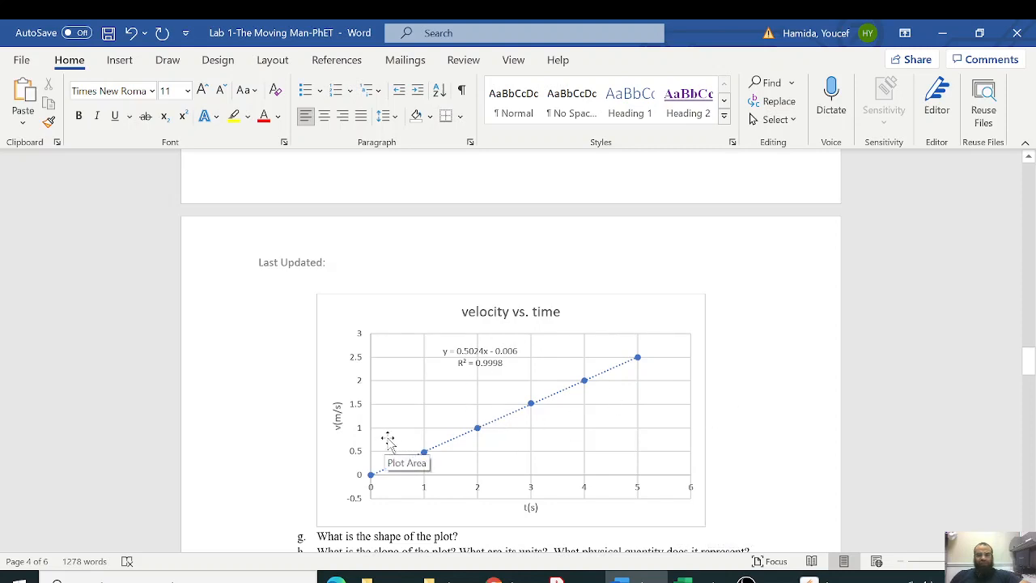
Answer part g on a new unlettered line below it with "The shape of the plot is linear."
scroll(407, 458, "down", 5)
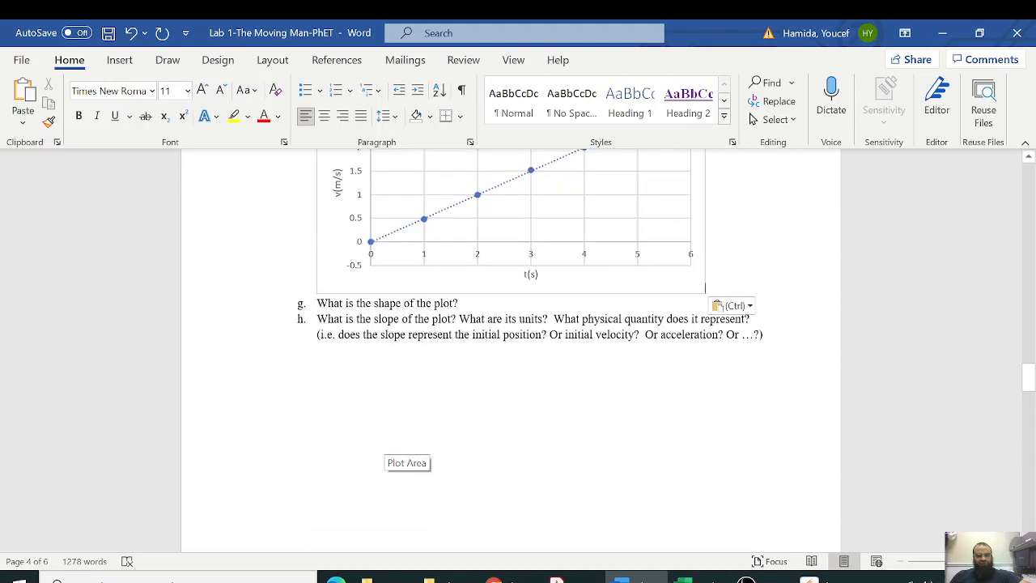
left_click(459, 303)
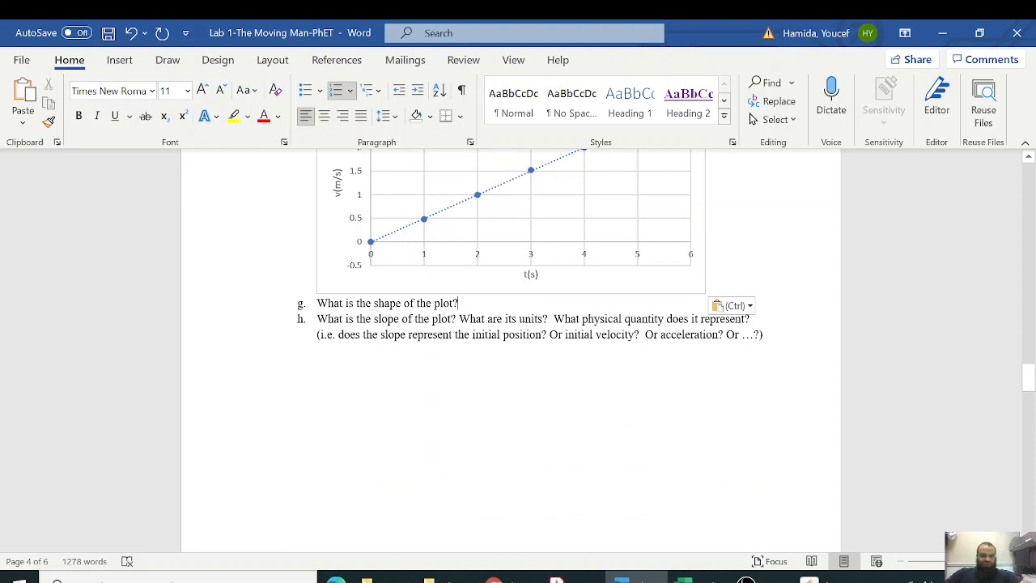
key("Return")
key("BackSpace")
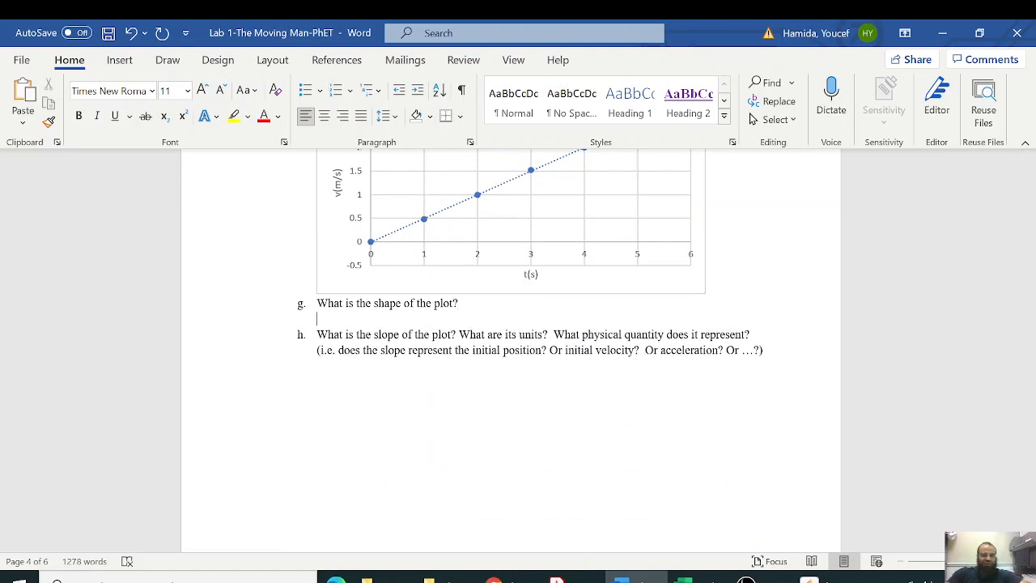
type("The shape of the plot is linear.")
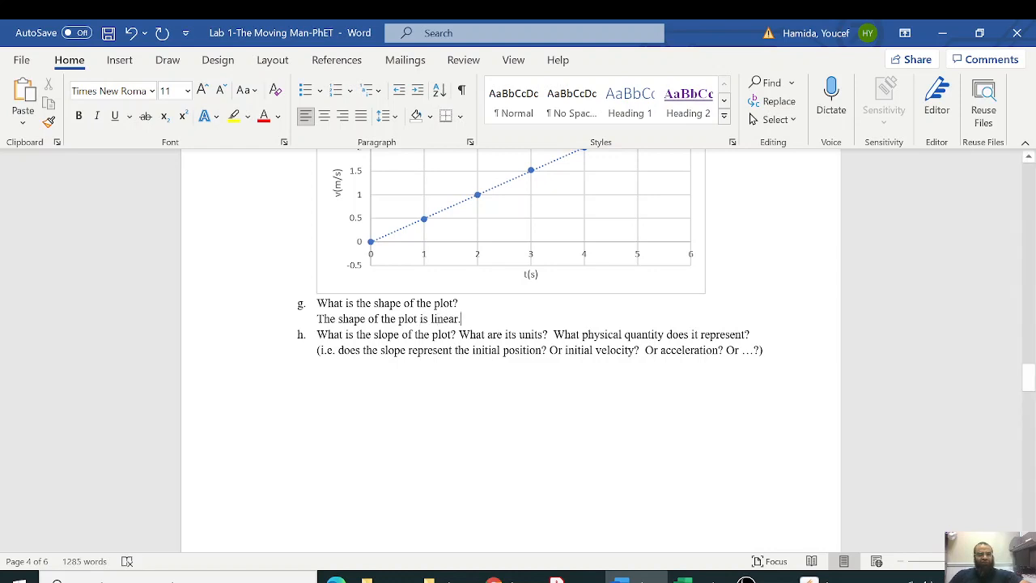
Colour the answer to part g dark blue and place the text cursor at the end of part h's question
left_click_drag(317, 319, 458, 319)
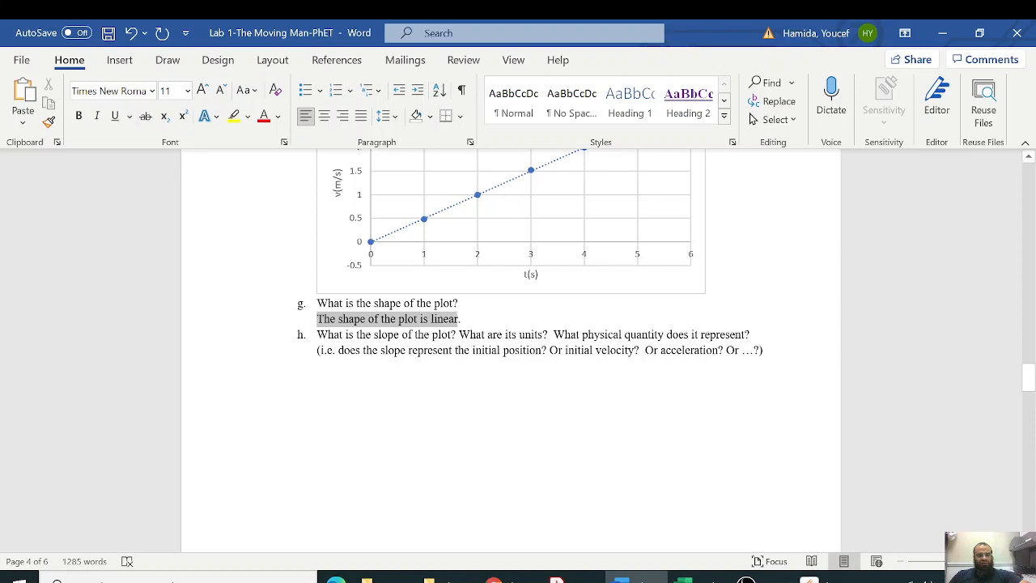
left_click(279, 117)
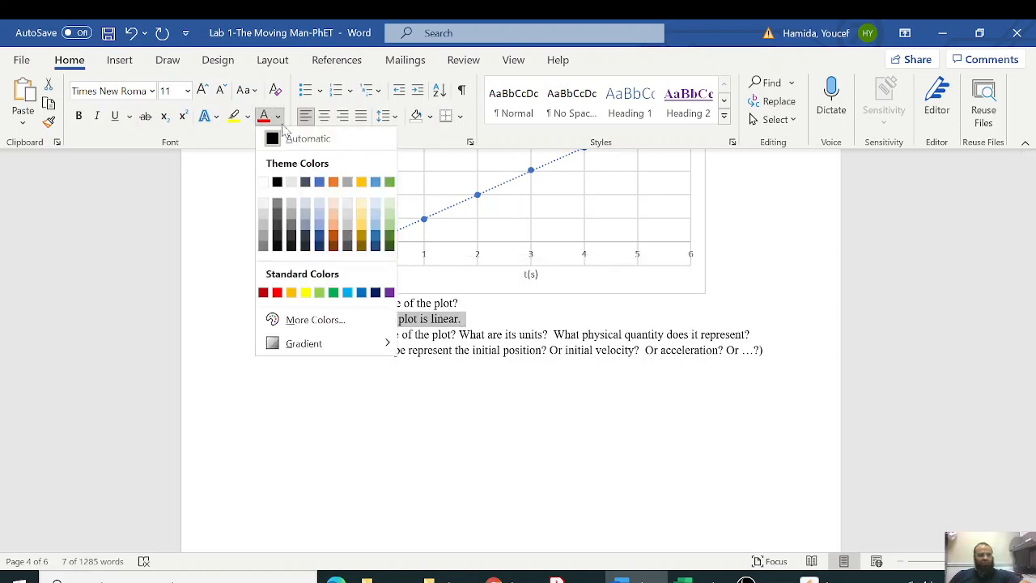
left_click(375, 292)
left_click(763, 351)
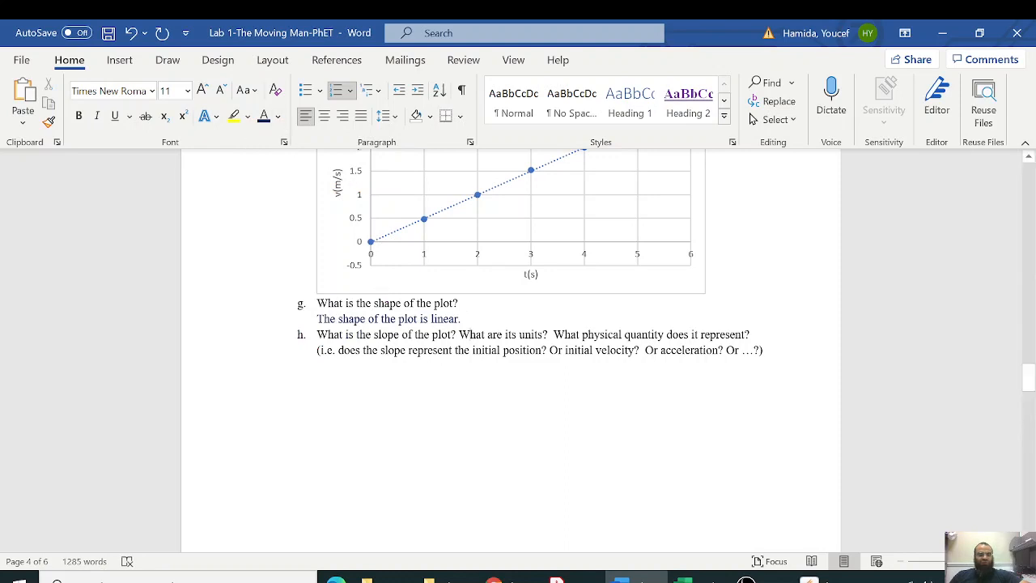
scroll(518, 324, "down", 4)
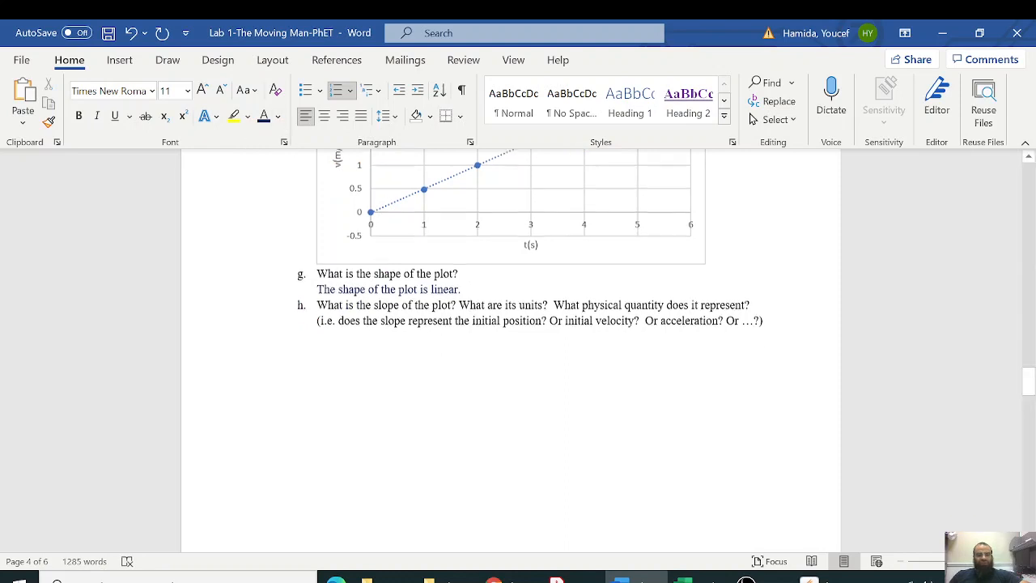
Save the document and insert blank lines above activity 3 so its heading and whole table start together on page 5
left_click(108, 35)
scroll(239, 280, "down", 5)
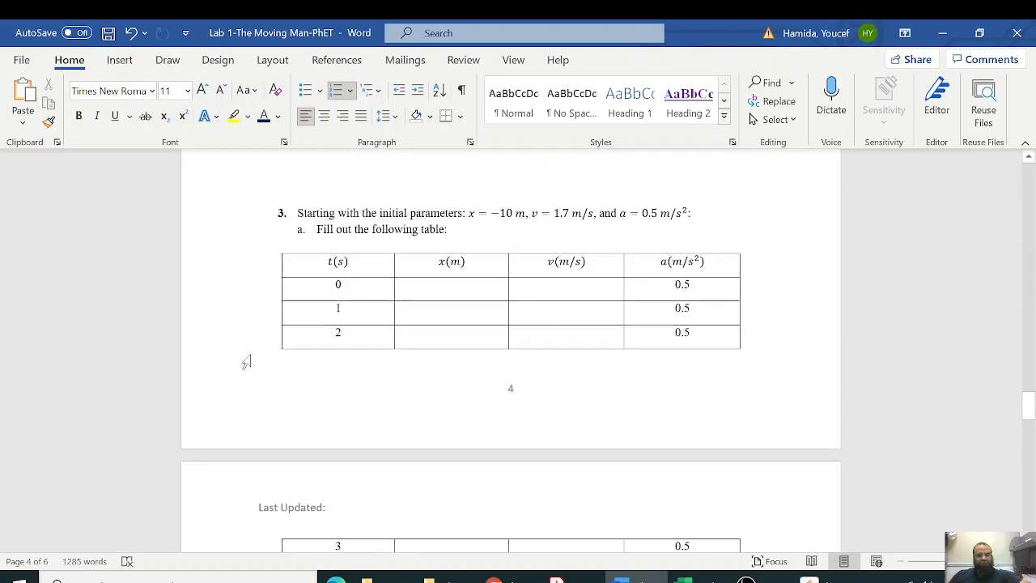
scroll(266, 359, "down", 4)
scroll(272, 284, "up", 5)
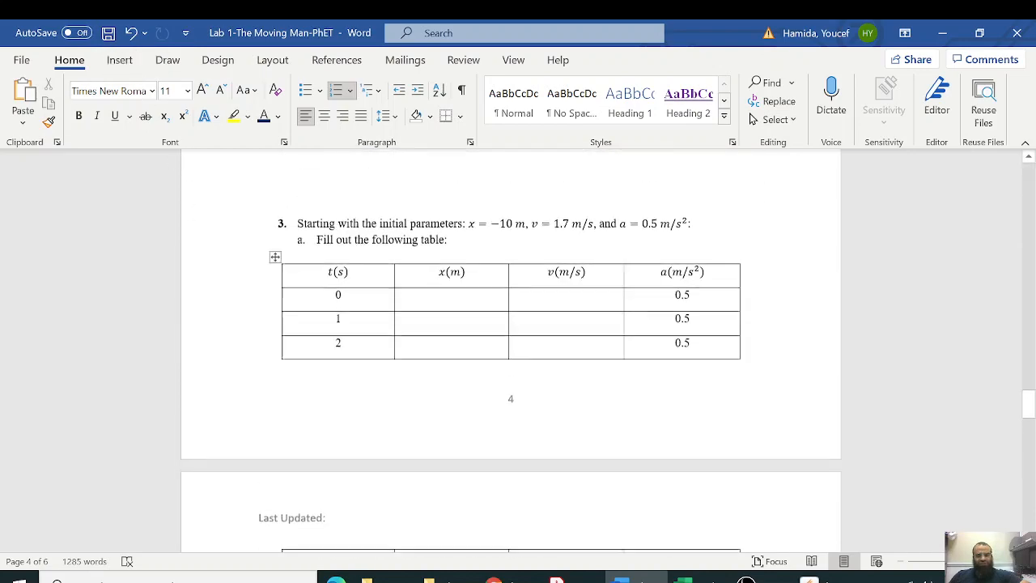
scroll(510, 324, "down", 2)
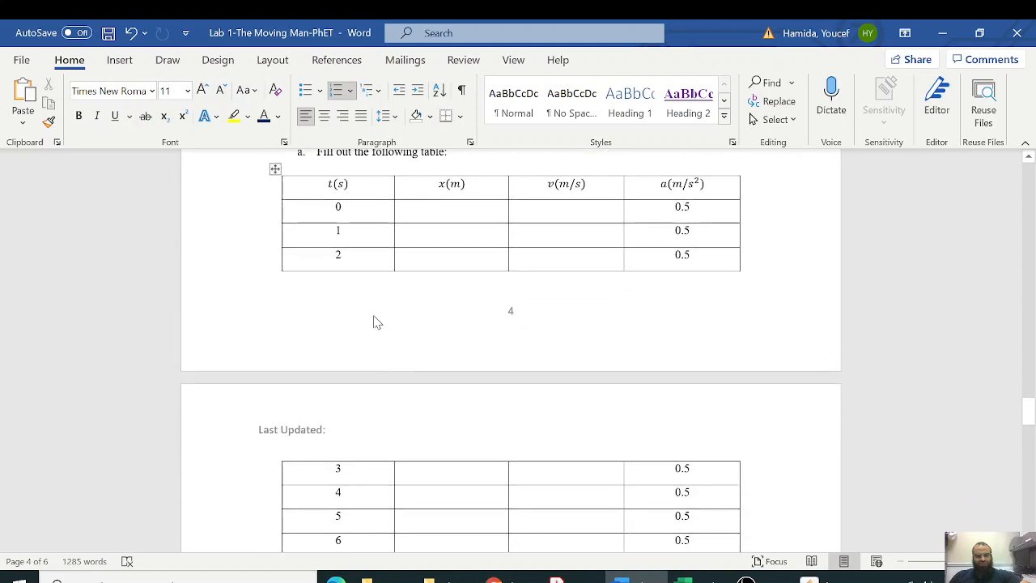
scroll(510, 324, "up", 2)
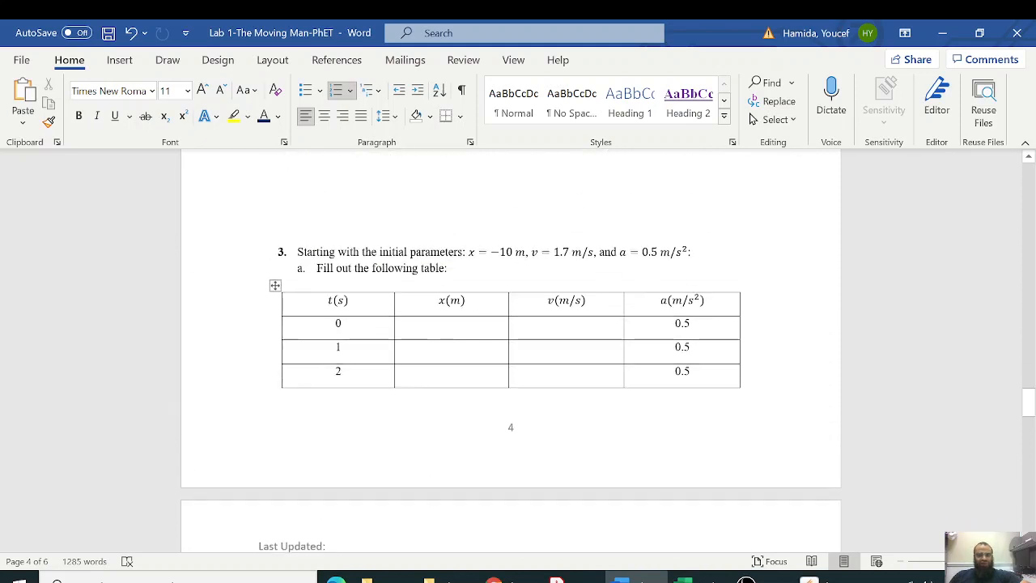
left_click(317, 220)
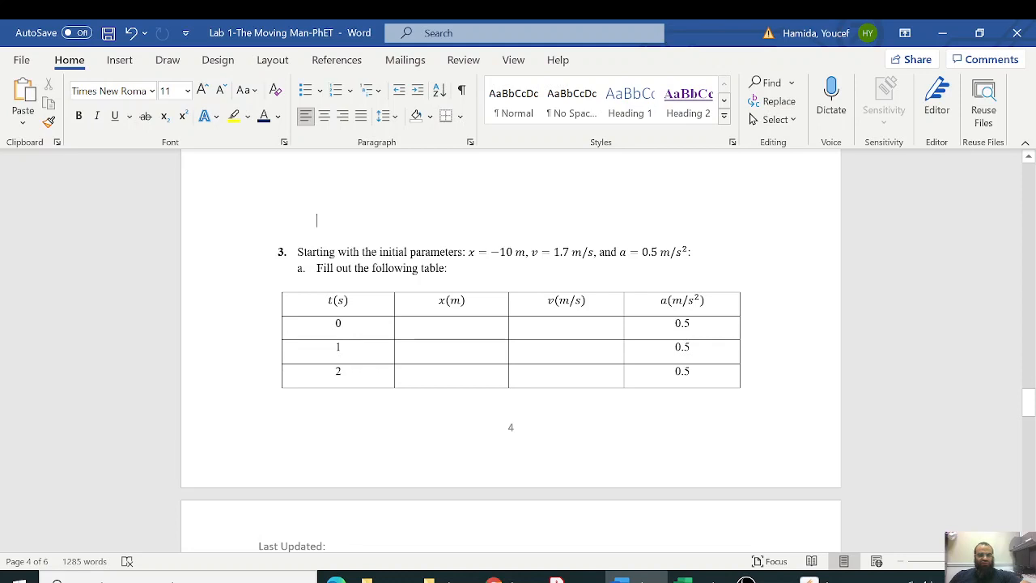
key("ctrl+z")
key("ctrl+z")
key("ctrl+z")
key("ctrl+z")
key("ctrl+z")
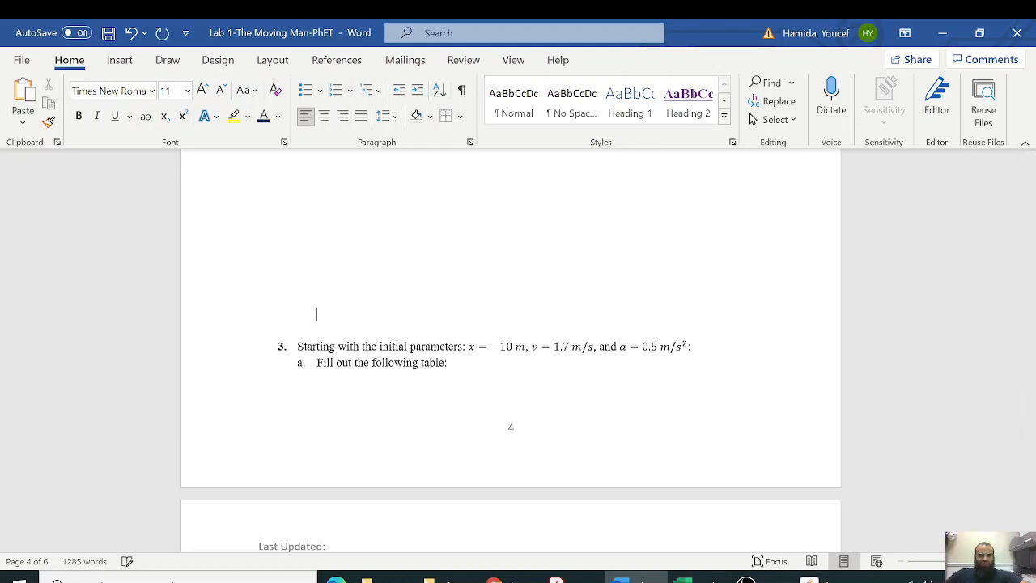
key("ctrl+z")
key("ctrl+z")
Add an empty unlettered answer line below part g of activity 3, keeping the y-intercept question lettered h
scroll(510, 349, "down", 4)
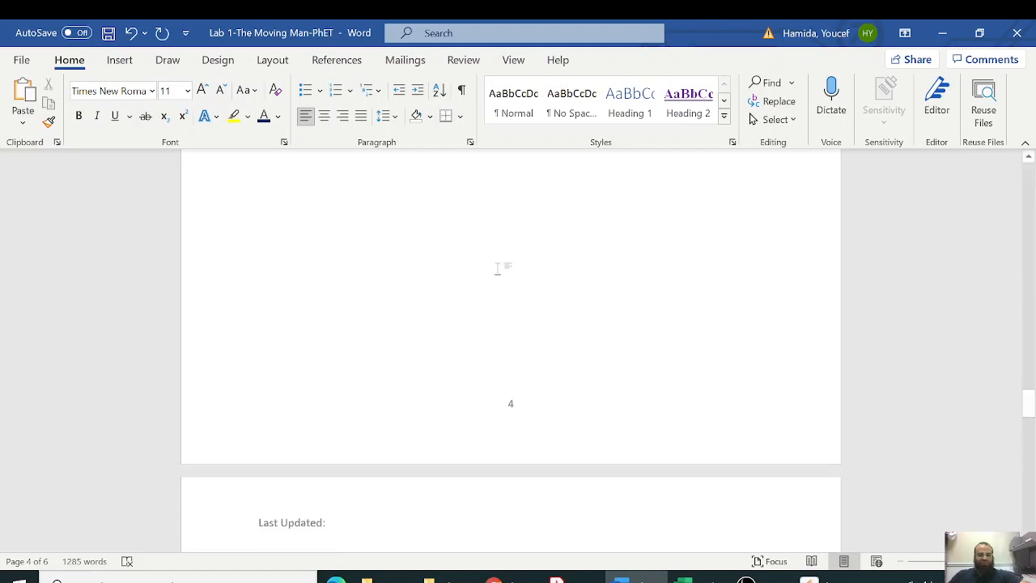
scroll(510, 348, "down", 1)
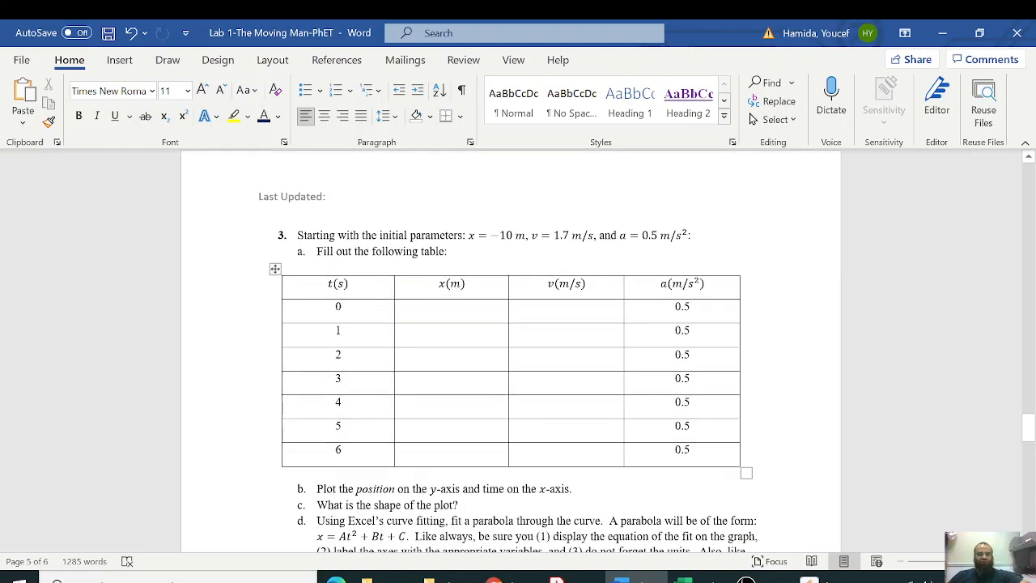
scroll(510, 348, "down", 4)
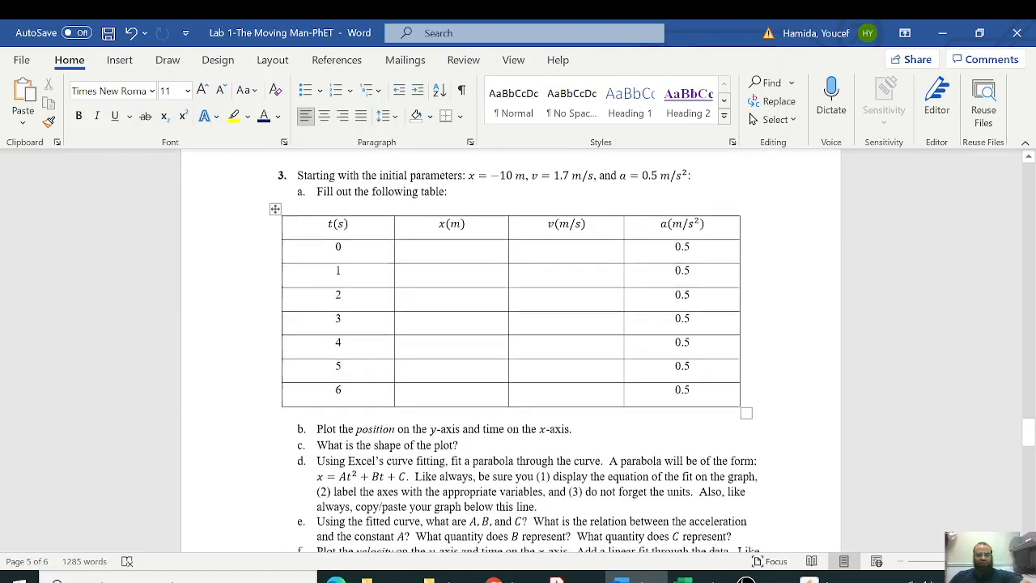
scroll(510, 348, "down", 3)
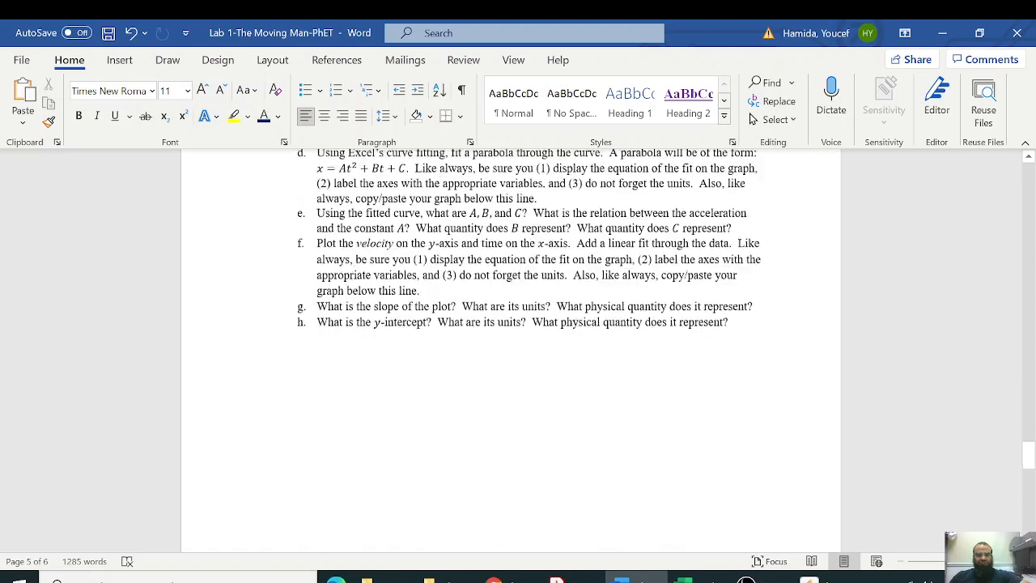
scroll(510, 348, "up", 3)
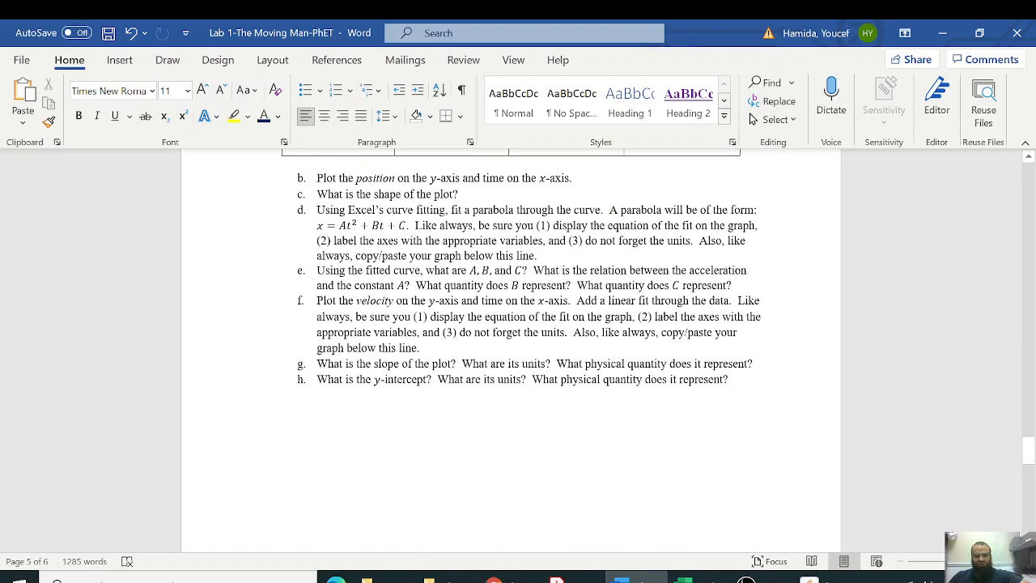
left_click(753, 364)
key("Return")
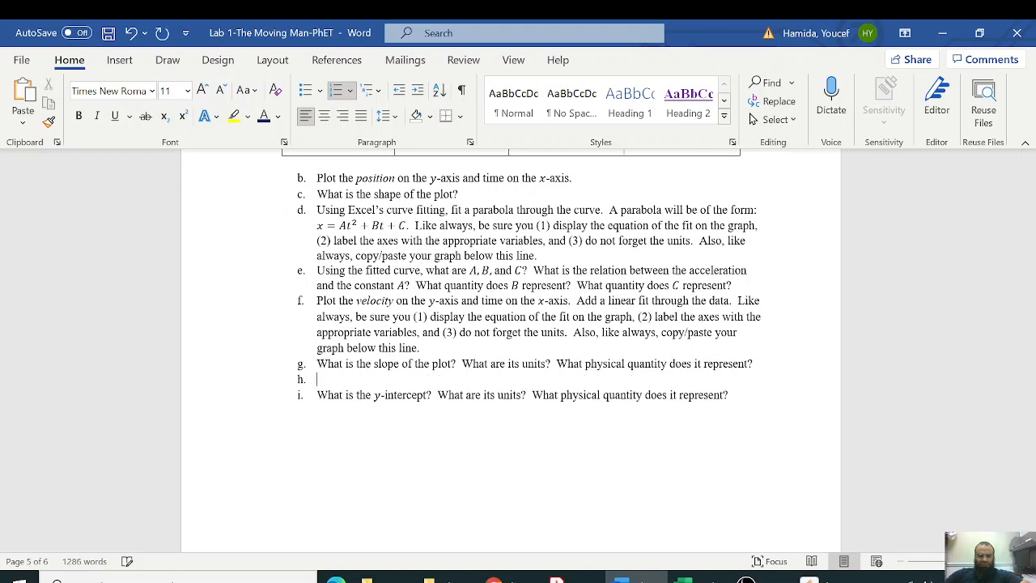
key("BackSpace")
type("Safaskflksljkjls;")
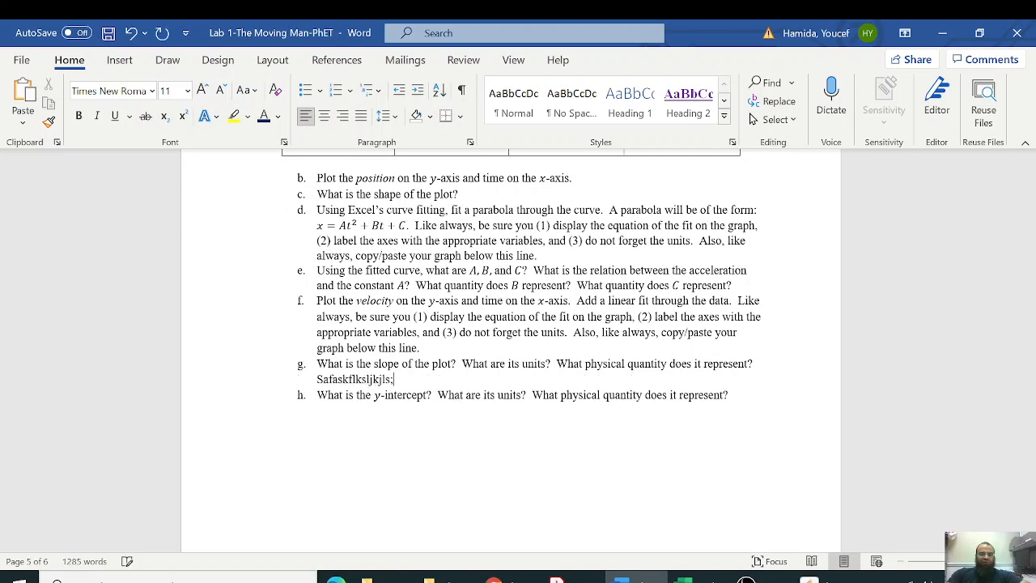
key("BackSpace")
key("BackSpace")
key("BackSpace")
key("BackSpace")
key("BackSpace")
key("BackSpace")
key("BackSpace")
key("BackSpace")
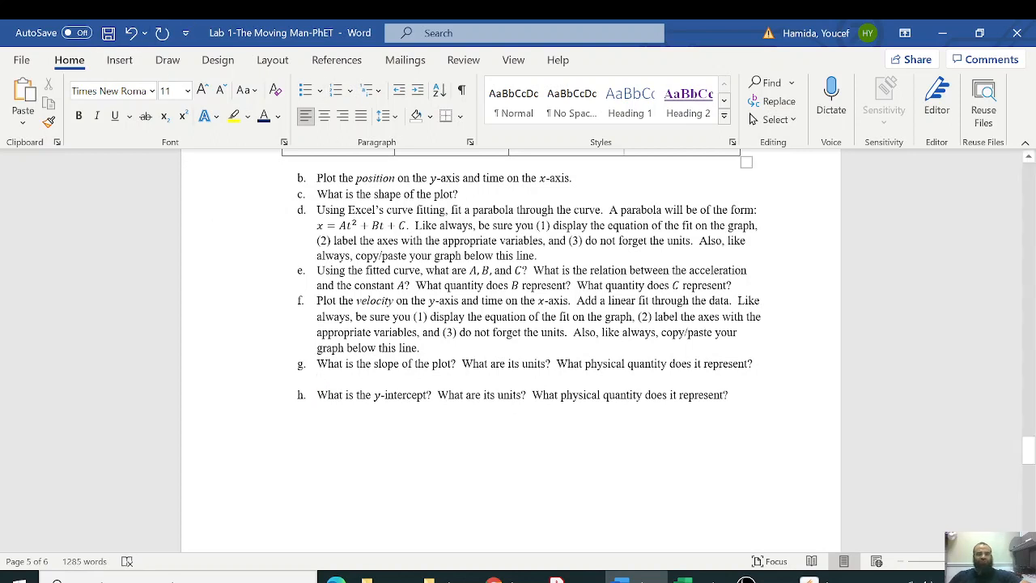
scroll(423, 347, "down", 10)
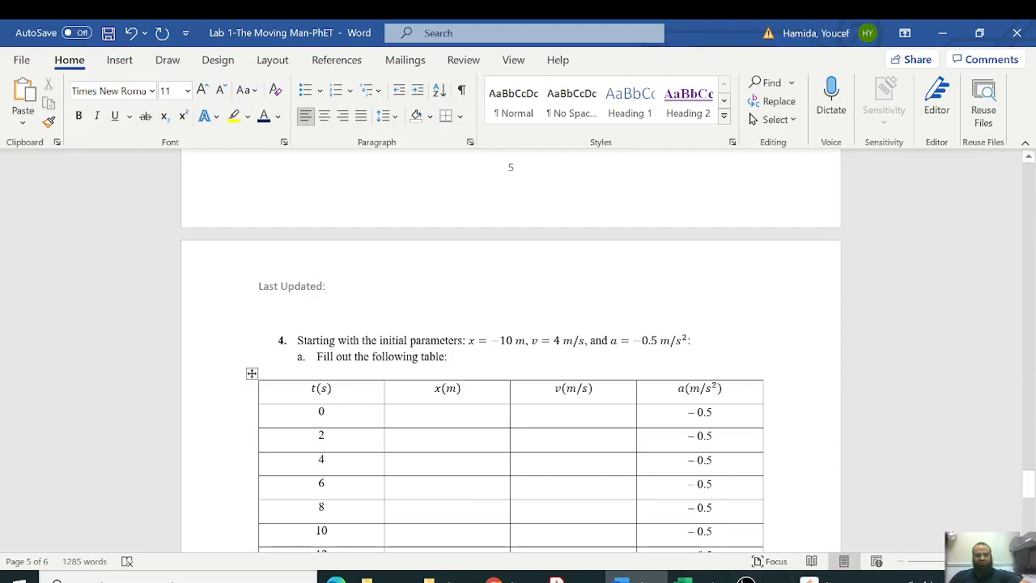
scroll(510, 348, "down", 8)
scroll(510, 348, "up", 9)
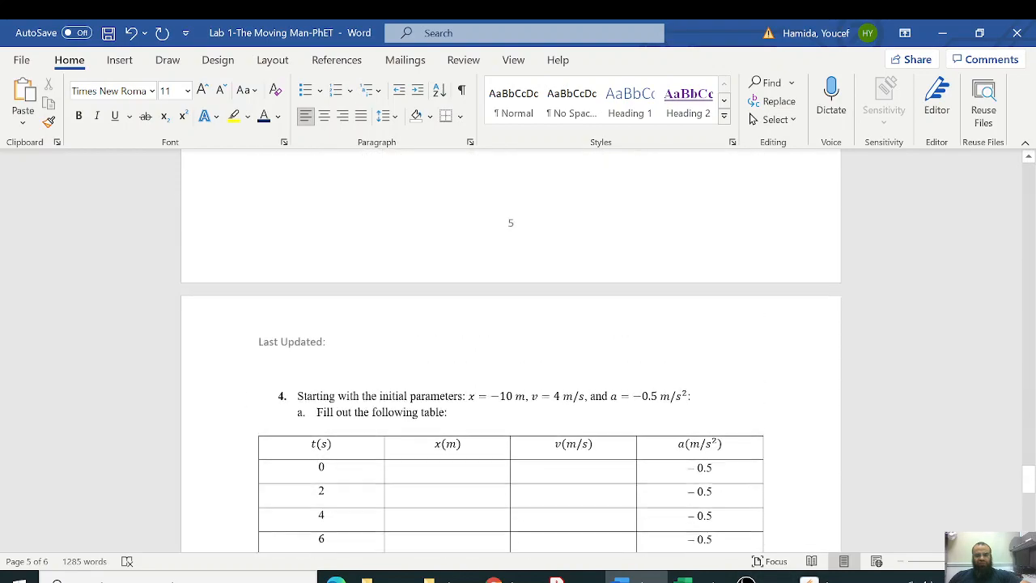
scroll(510, 348, "up", 1)
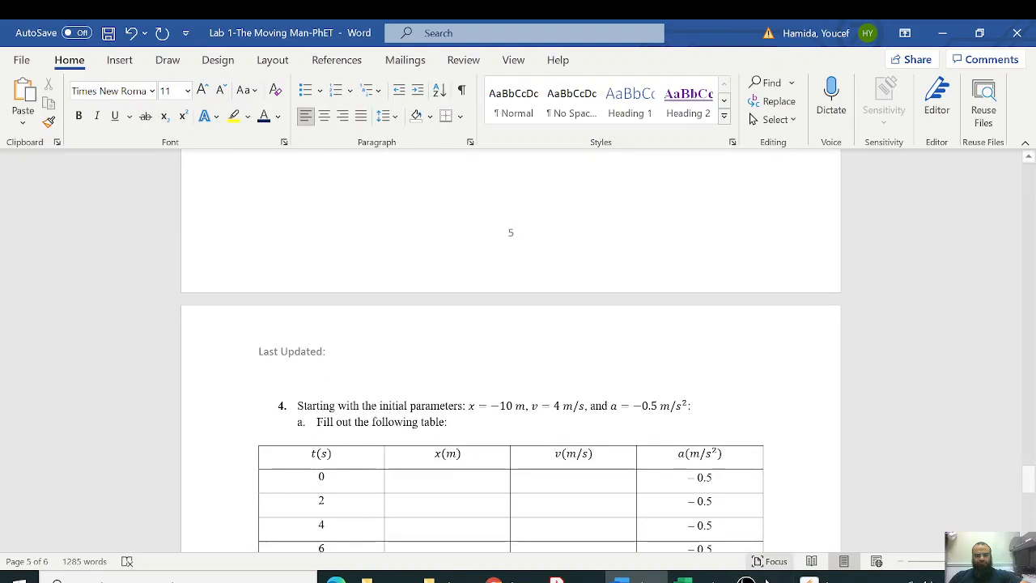
key("alt+Tab")
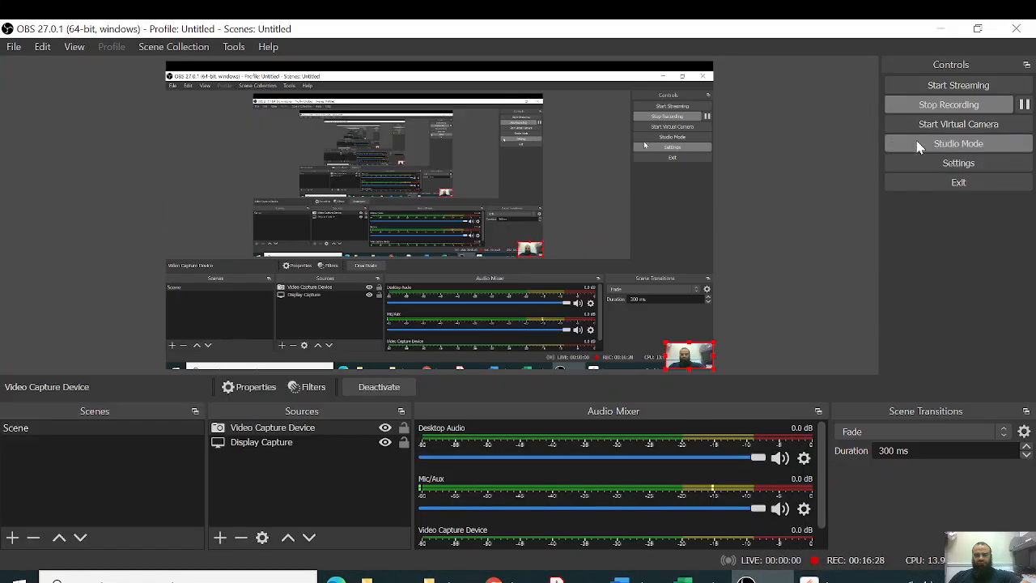